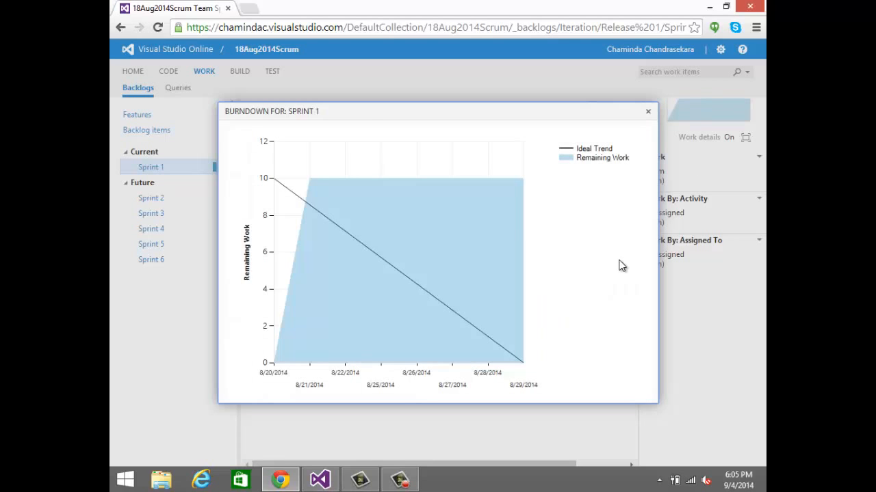
Step: Set the end date of Sprint 1 to 9/4/2014, save the iteration, and review the sprint's burndown chart
left_click(648, 111)
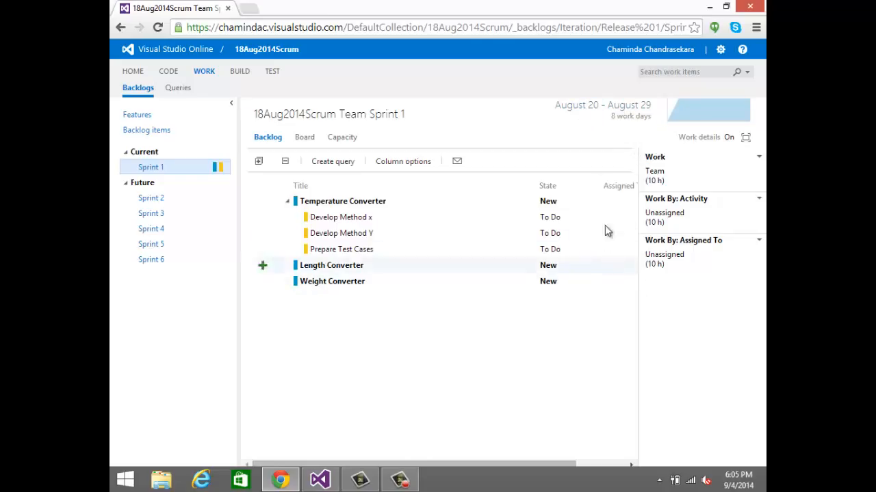
left_click(575, 106)
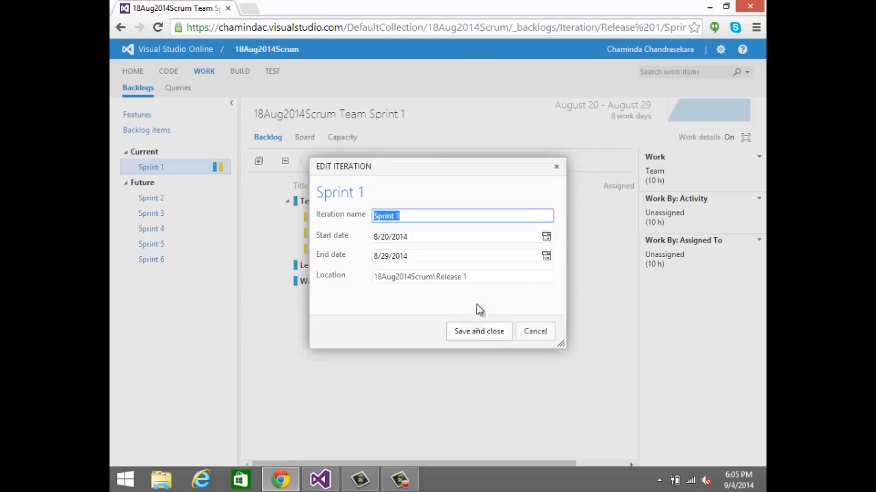
left_click(547, 258)
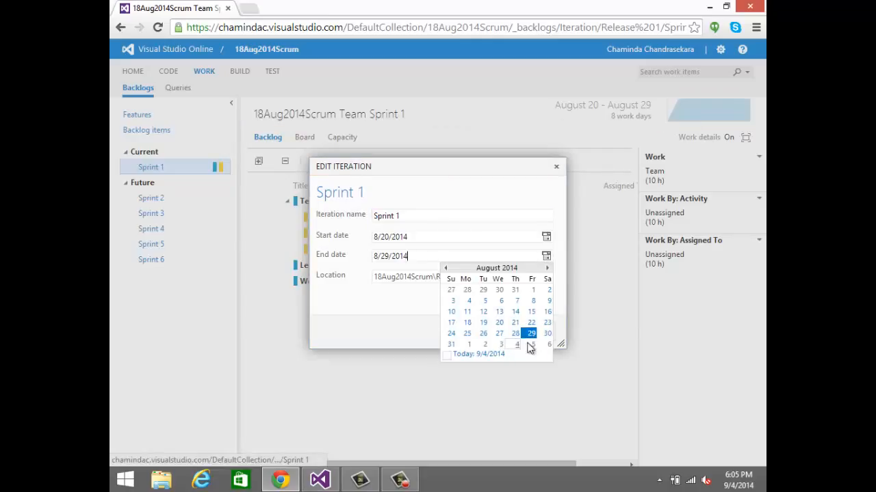
left_click(519, 346)
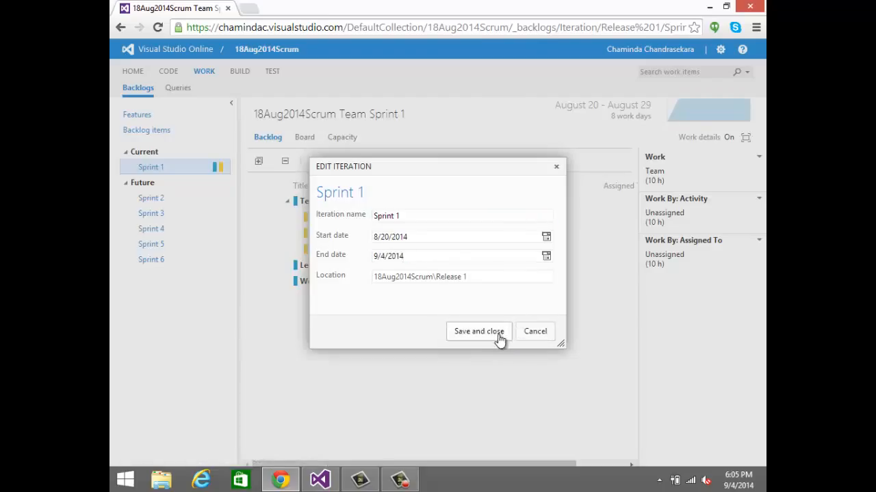
left_click(497, 332)
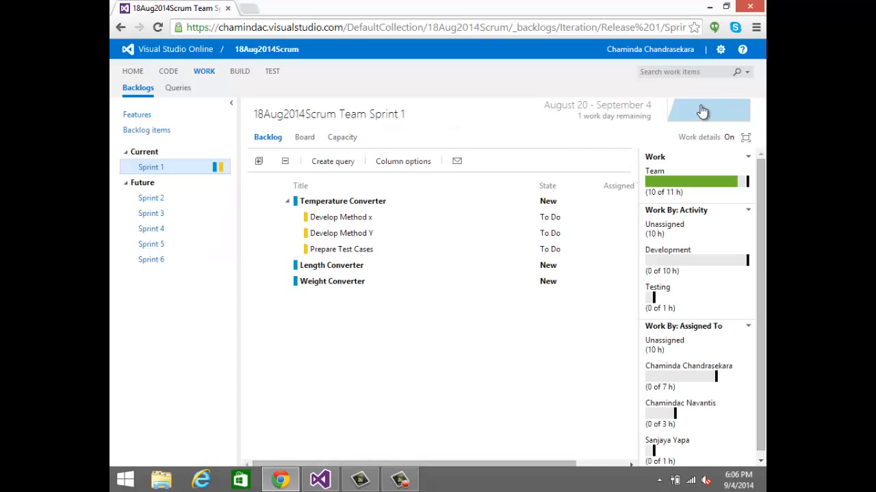
left_click(704, 114)
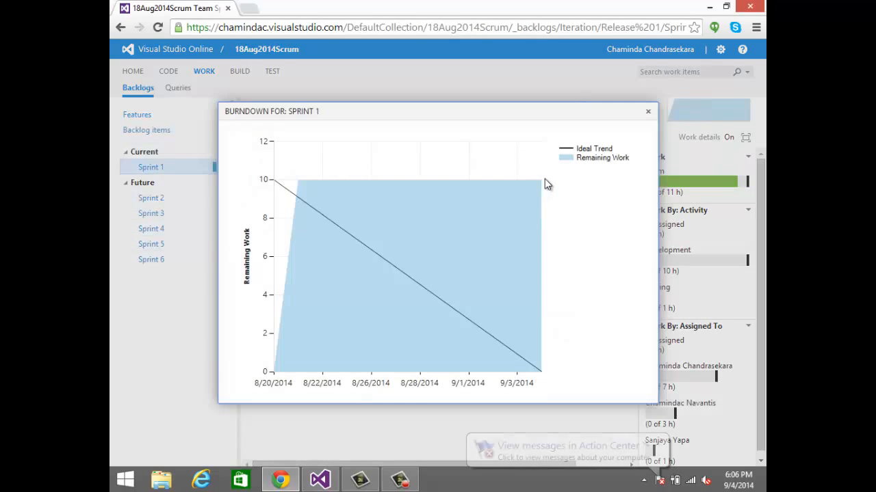
left_click(648, 113)
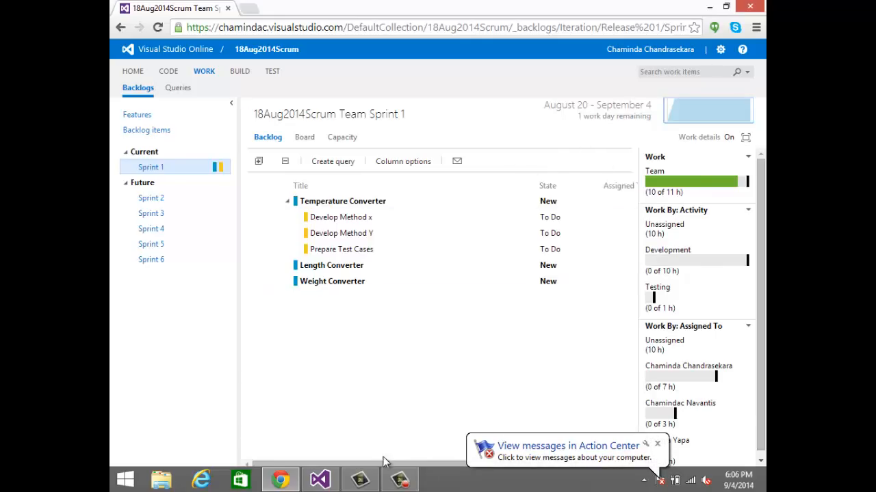
Step: Switch to Visual Studio, connect to the 18Aug2014Scrum team project, and open Solution1.sln
left_click(316, 481)
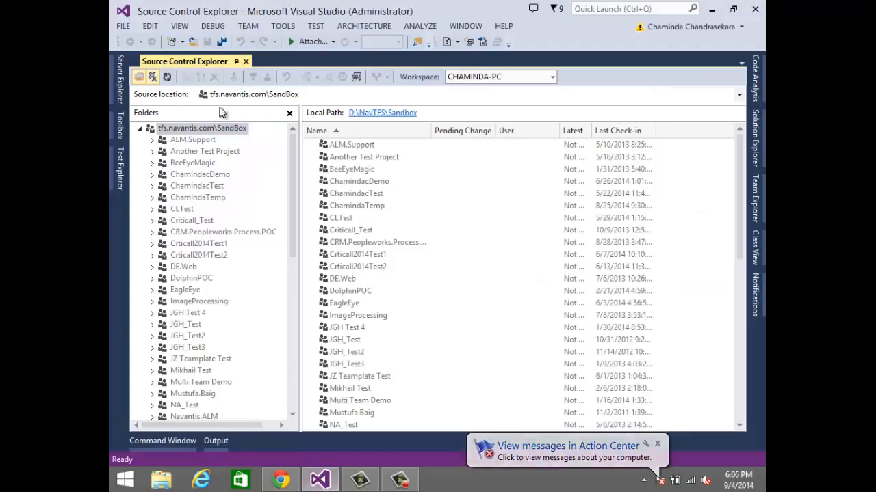
left_click(755, 140)
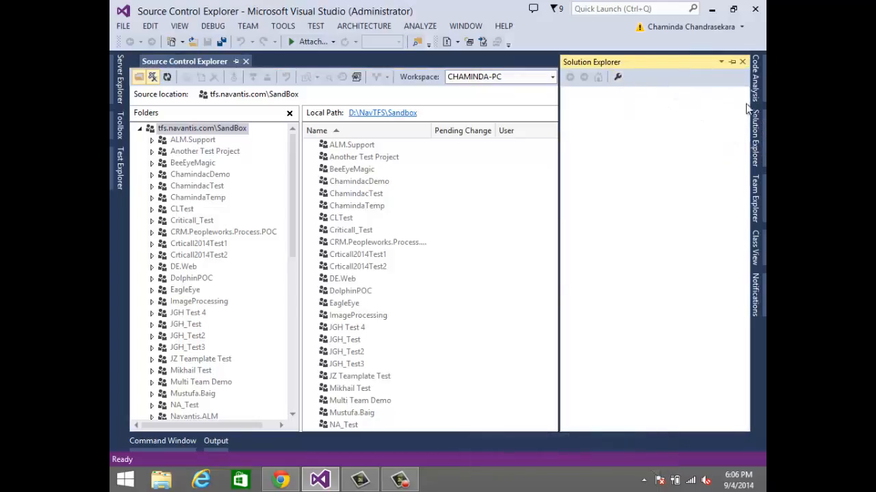
left_click(755, 199)
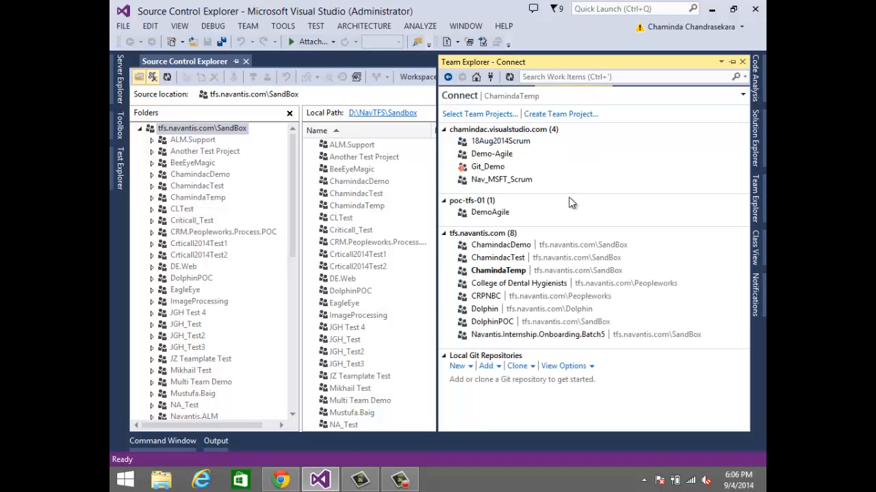
double_click(509, 143)
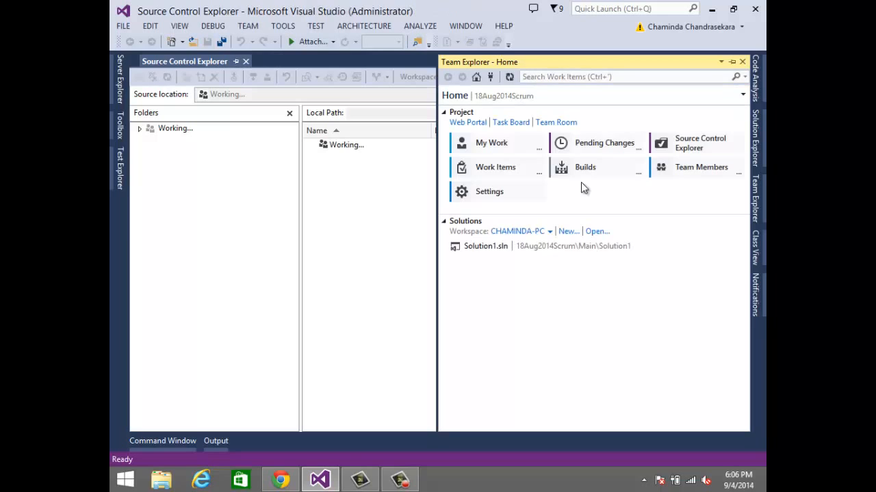
left_click(498, 249)
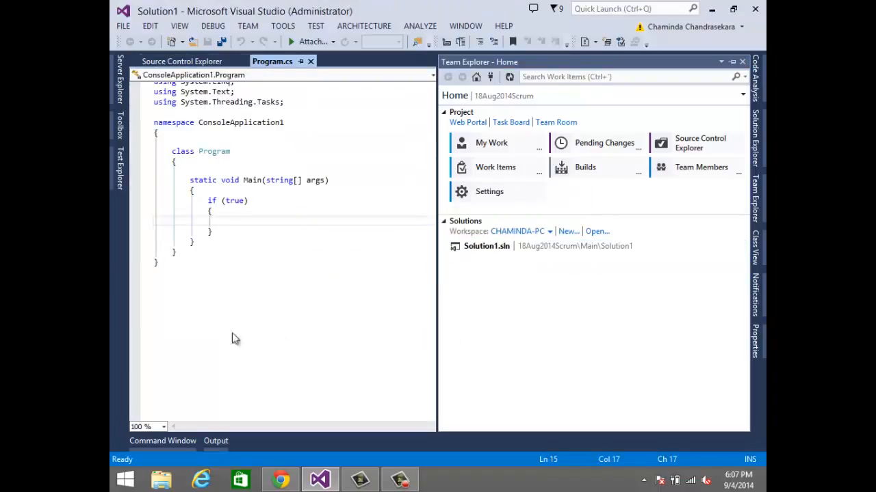
Step: Show Solution Explorer and keep it docked open beside the code editor
left_click(296, 241)
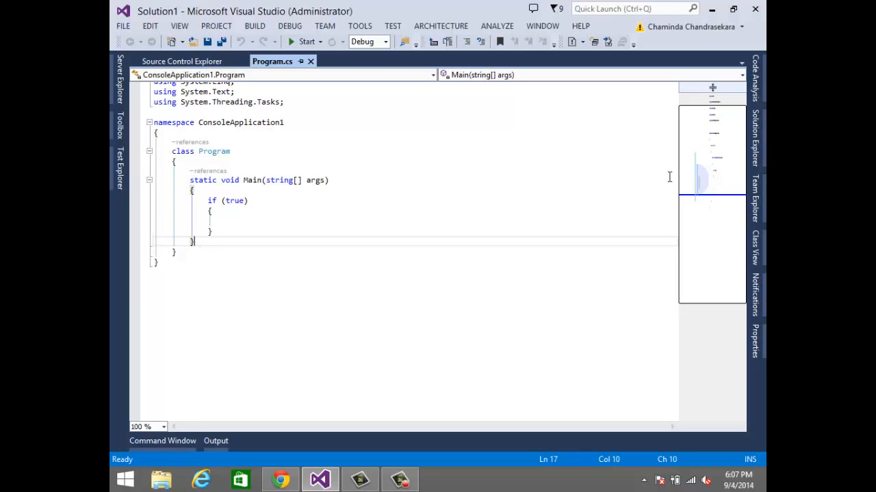
left_click(756, 168)
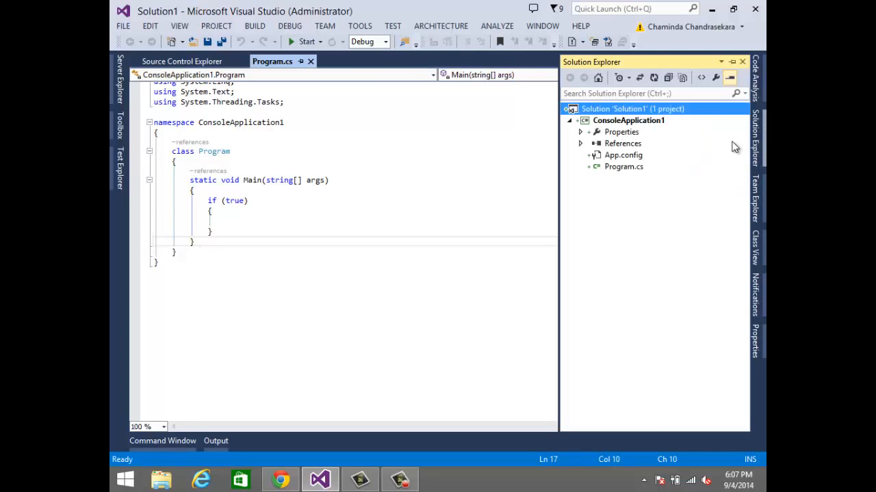
left_click(730, 63)
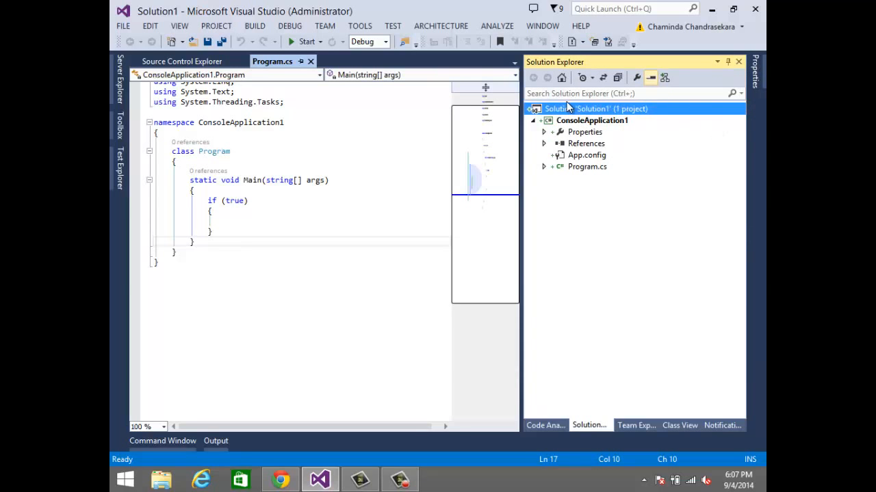
Step: Add a new Visual C# Windows Class Library project named Lib to Solution1
right_click(571, 115)
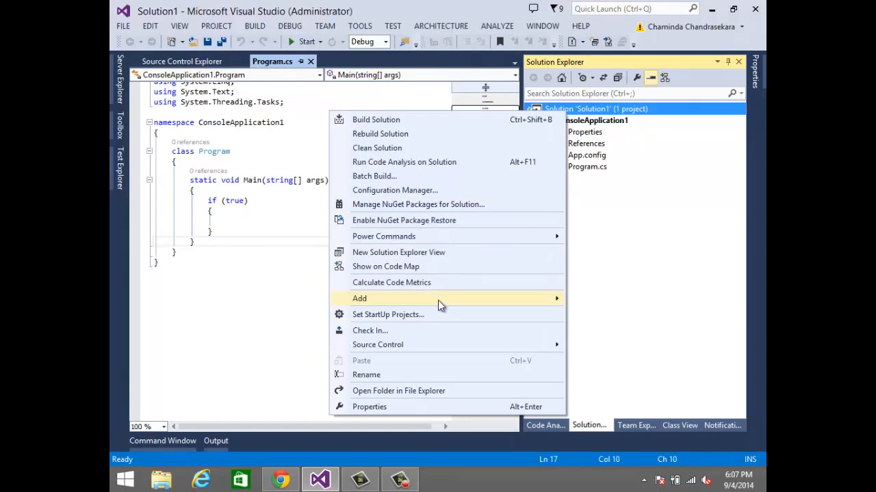
mouse_move(437, 299)
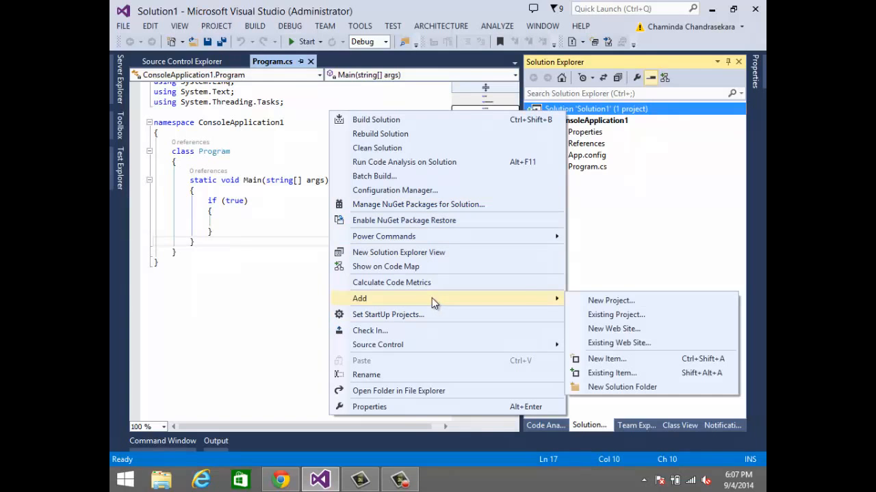
left_click(628, 303)
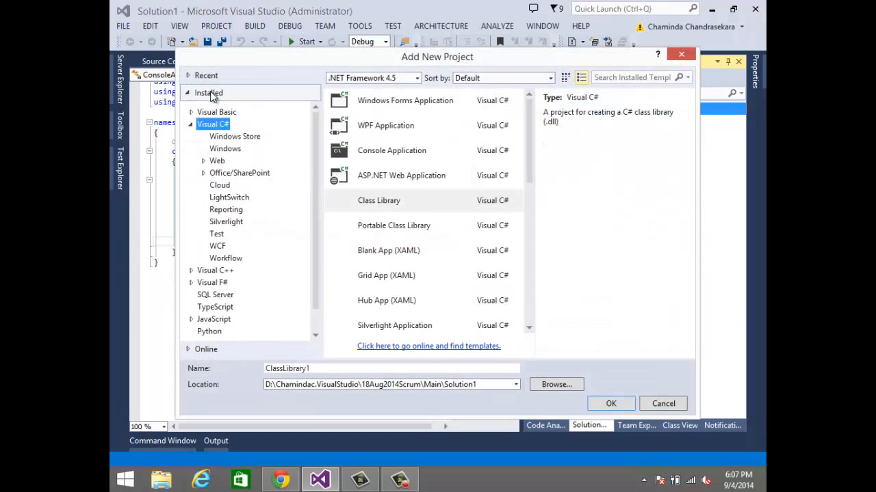
left_click(230, 150)
left_click(379, 175)
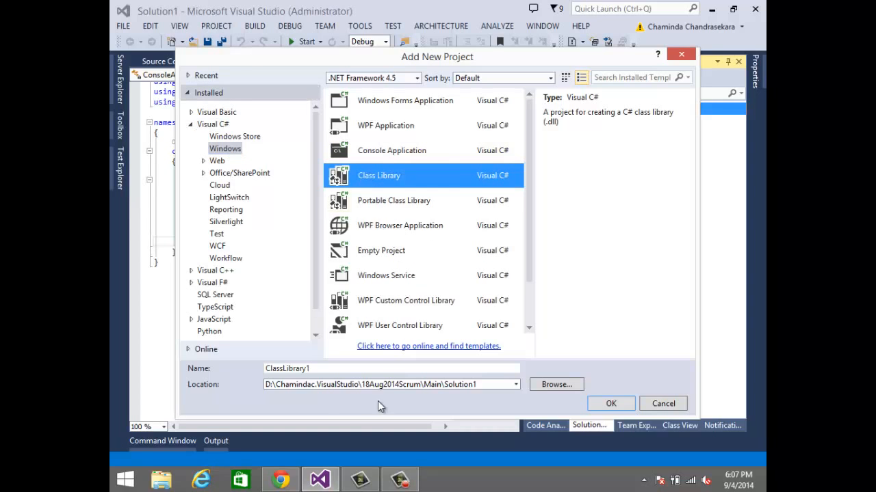
left_click_drag(336, 370, 183, 366)
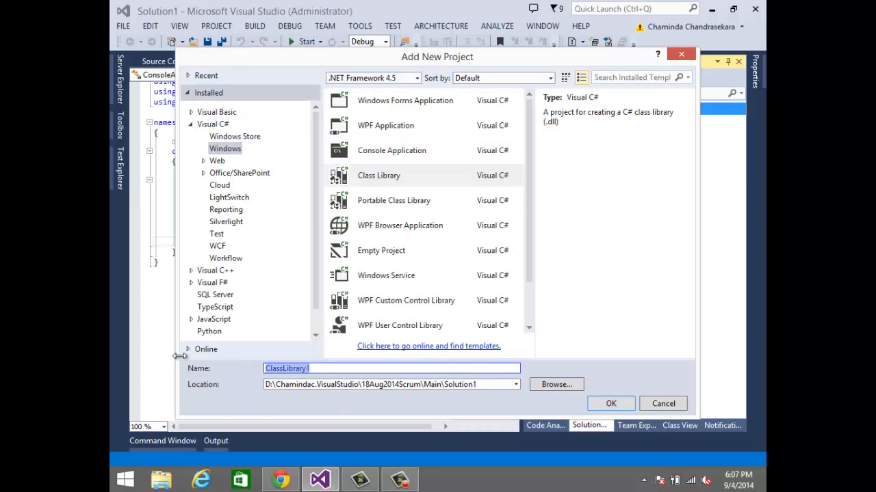
type("Lib")
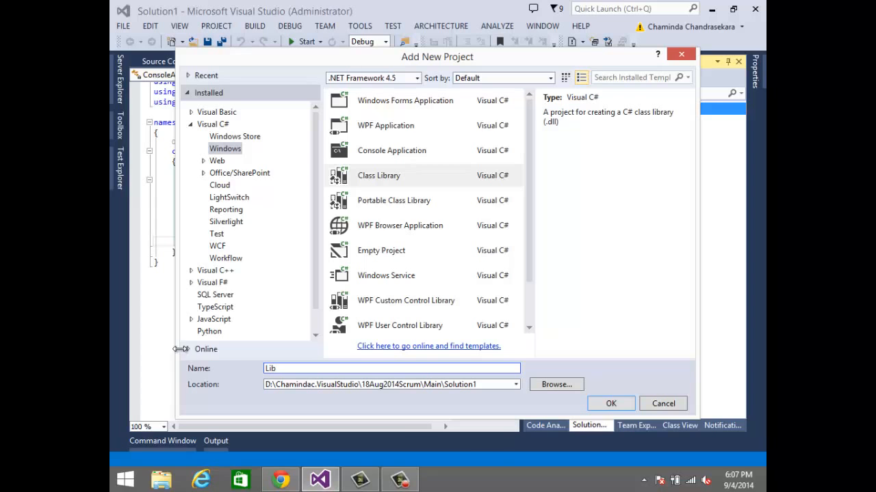
left_click(612, 404)
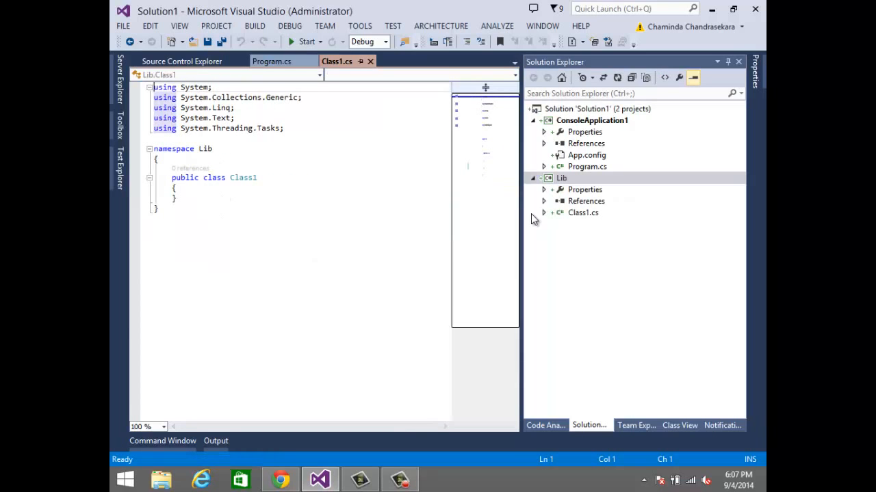
Step: Rename Class1.cs in the Lib project to TempConverter.cs and accept renaming all references to the class
left_click(288, 477)
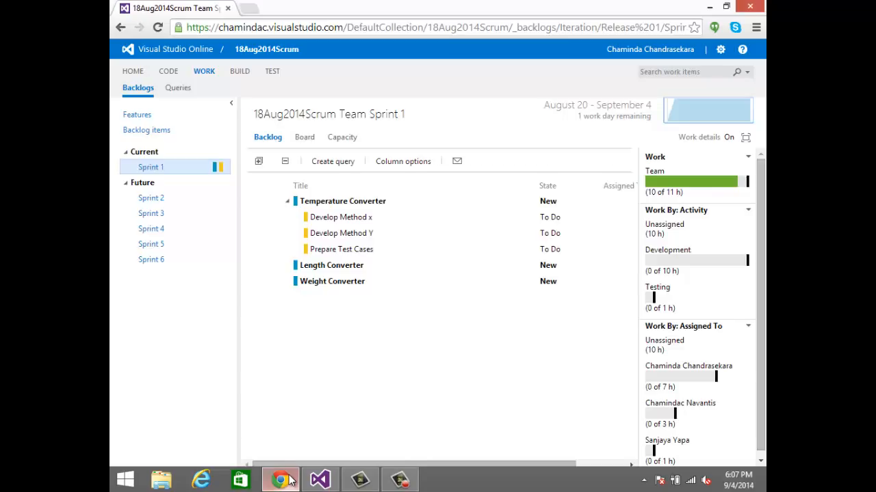
left_click(332, 479)
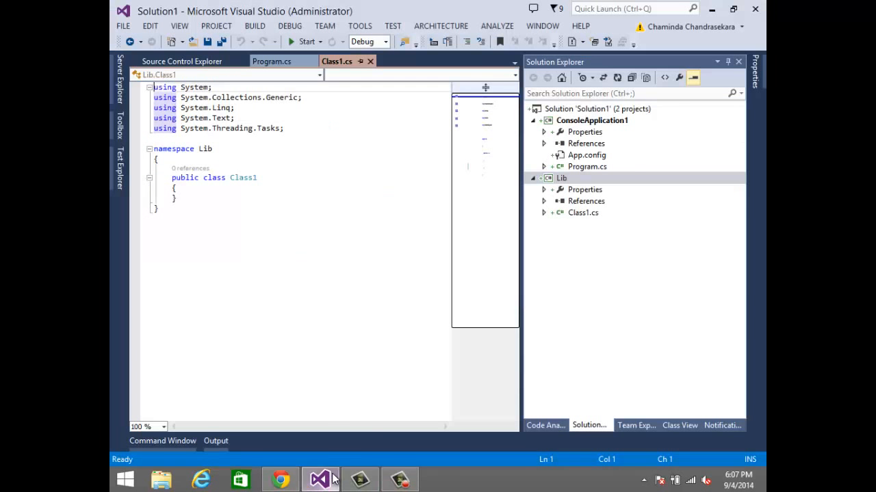
left_click(582, 213)
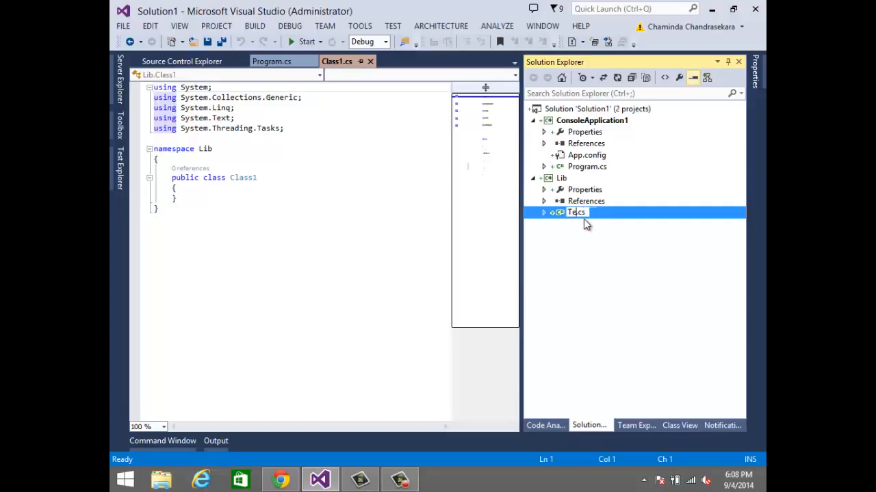
type("TempConverter")
key("Return")
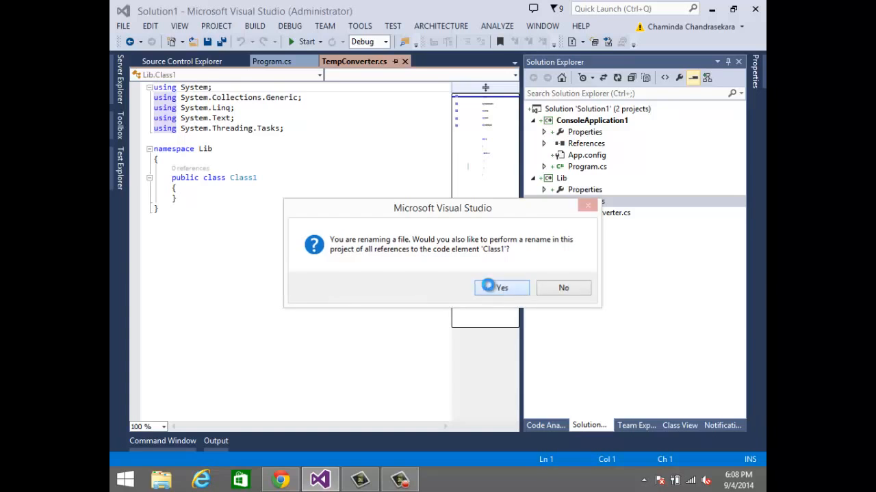
left_click(487, 285)
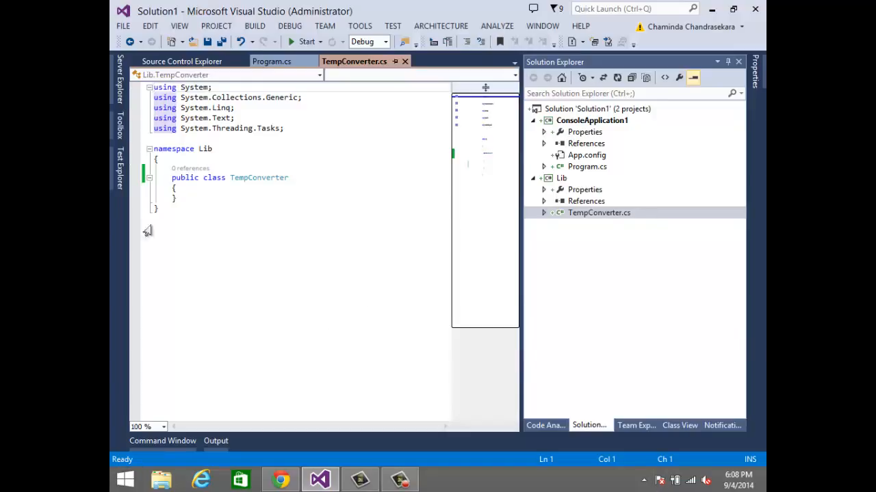
Step: Check the sprint backlog in the browser, then add an empty method "public int Convert(int cel)" to the TempConverter class in Visual Studio
left_click(281, 481)
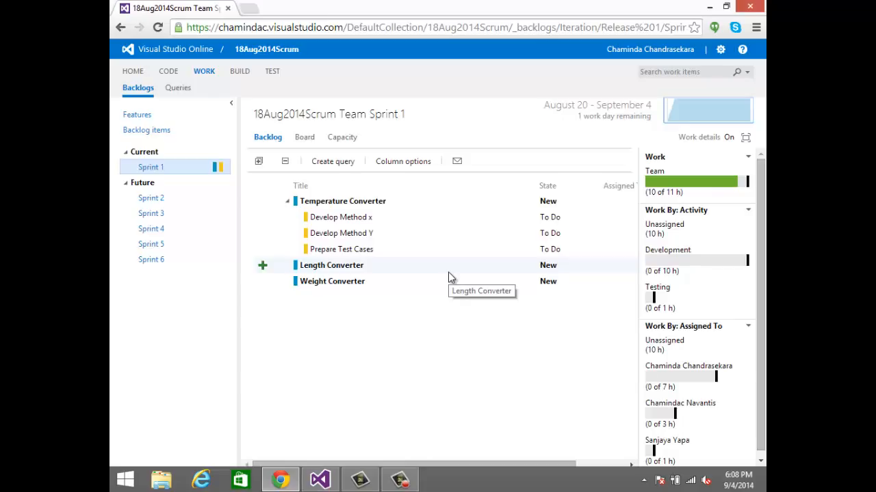
left_click(321, 480)
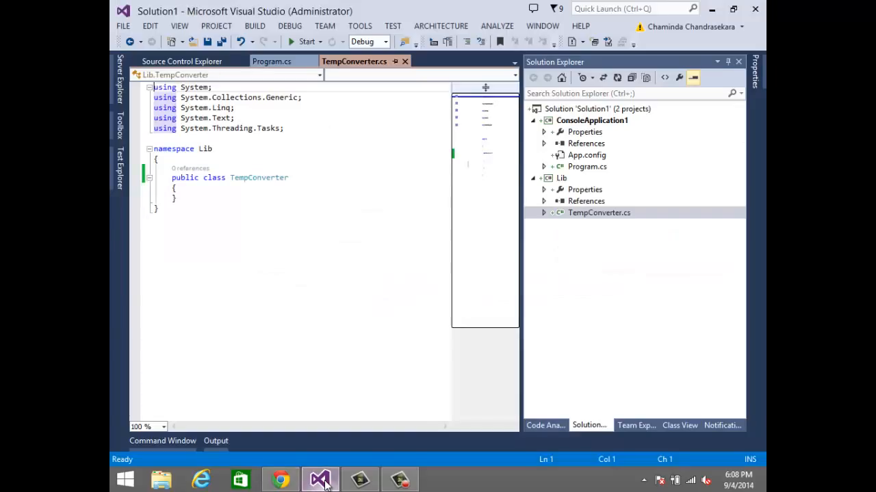
left_click(230, 193)
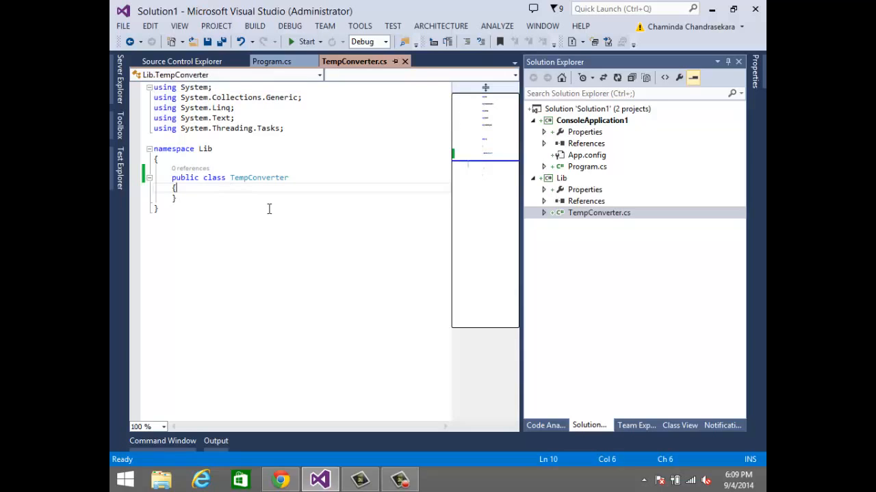
key("Return")
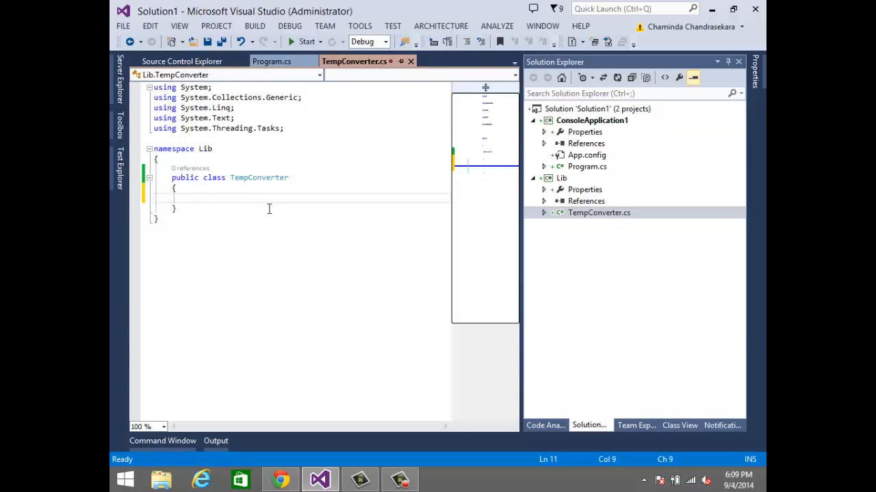
type("Public ")
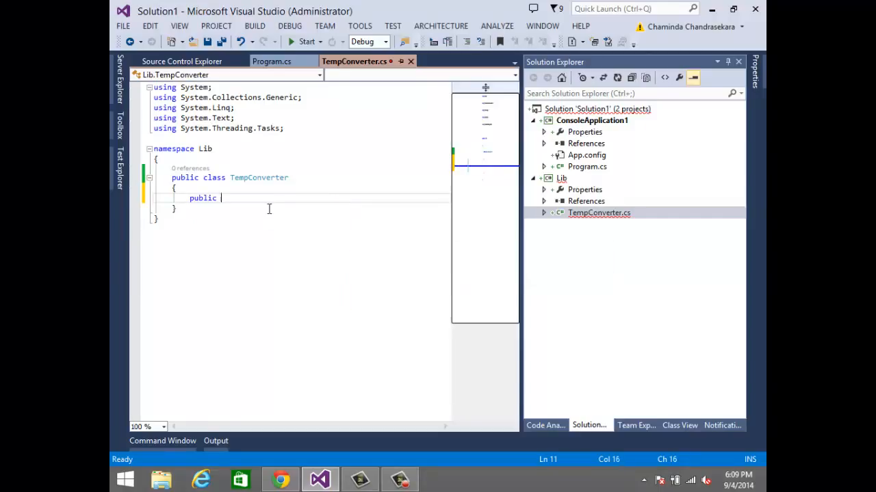
type("int ")
type("Con")
type("ver")
type("t(")
type("int ce")
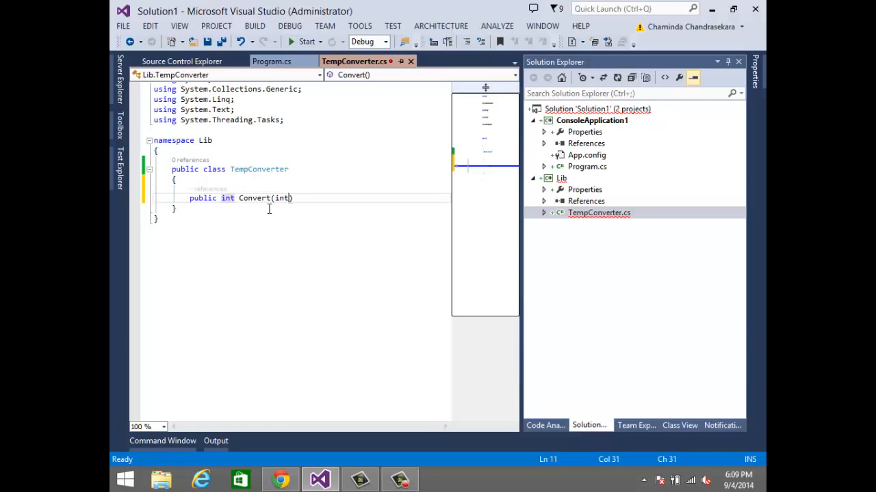
type("l)")
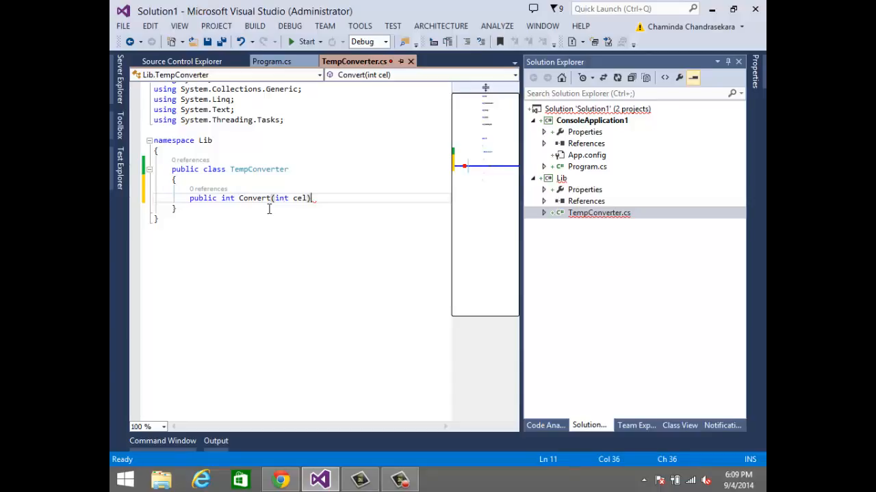
key("Return")
type("{ }")
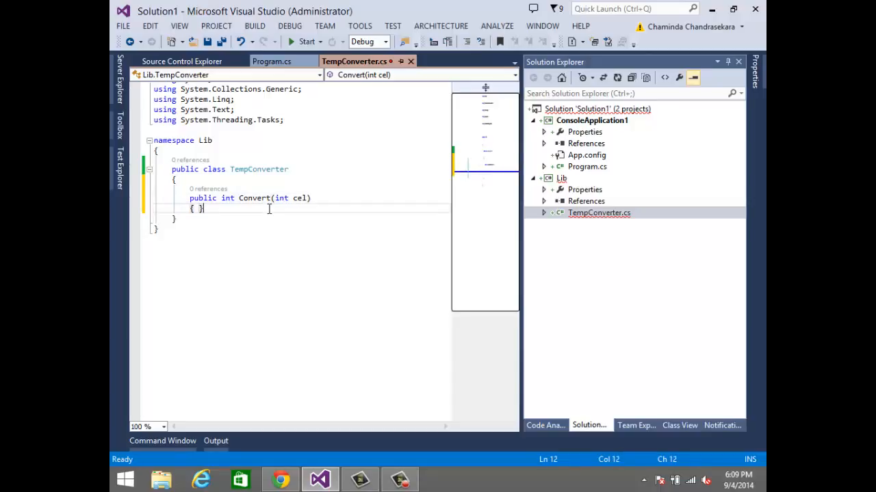
Step: Put the braces of the Convert method on separate lines and add the body "return cel * 2;"
key("Left")
key("Return")
key("Up")
key("Right")
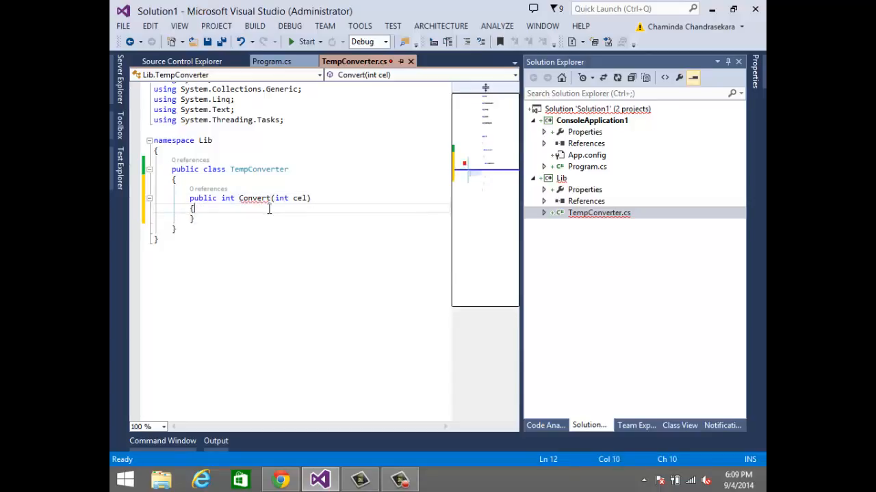
key("Return")
type("ret")
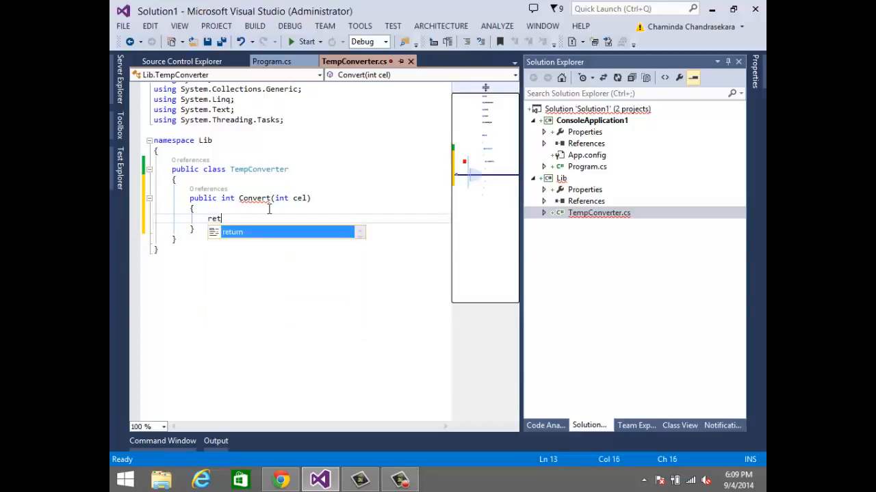
type("urn cel ")
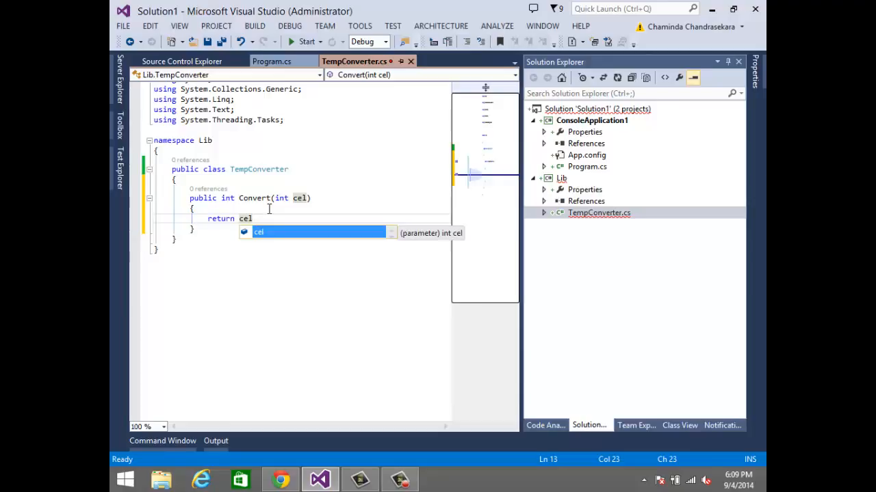
type("* 2;")
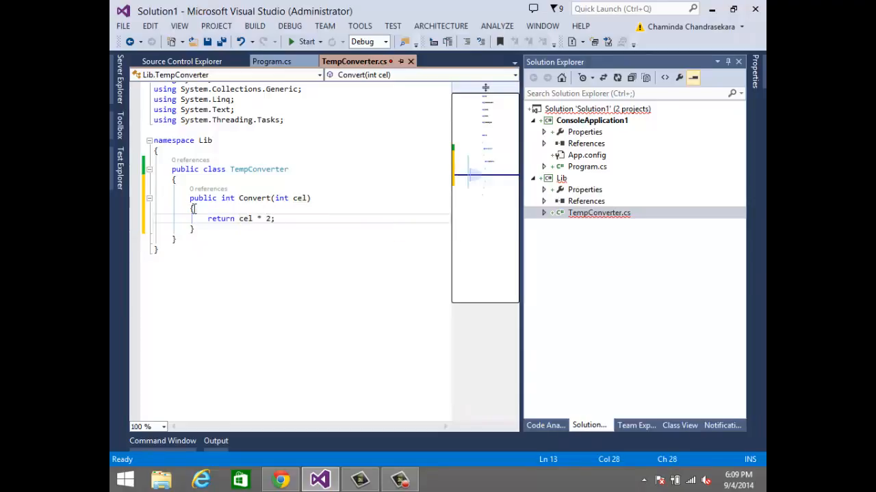
Step: Rename the Convert method in the TempConverter class to ConvertF
left_click(270, 197)
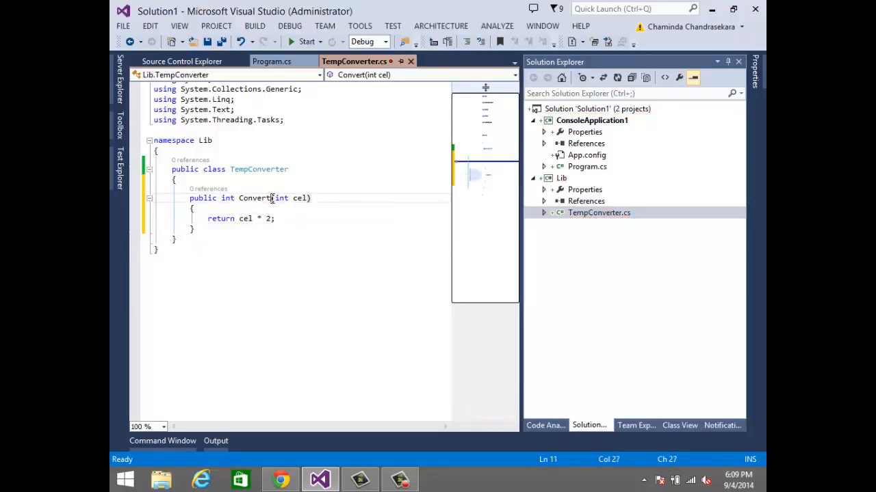
type("F")
left_click(339, 343)
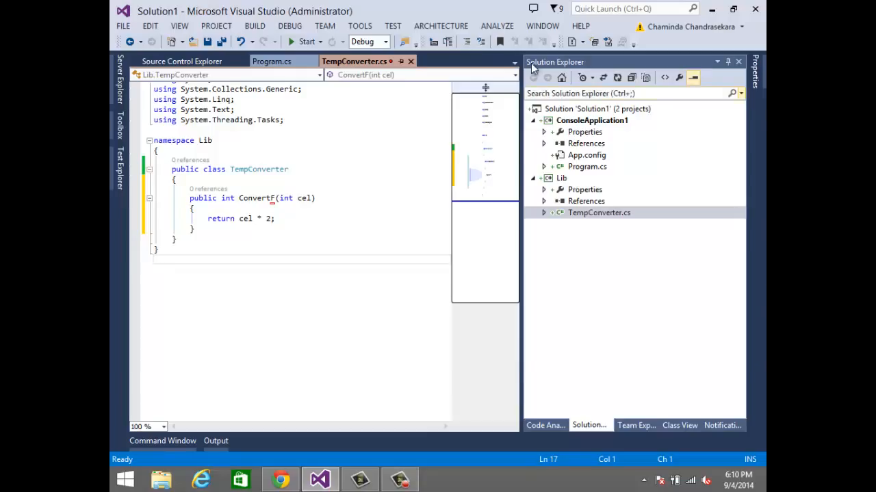
Step: Show Source Control Explorer and expand the 18Aug2014Scrum project down to the contents of its Main folder
right_click(566, 111)
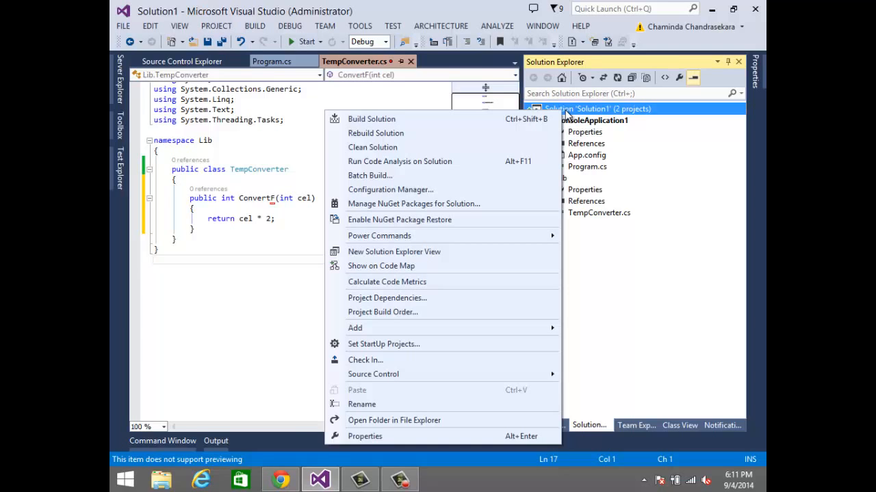
left_click(182, 60)
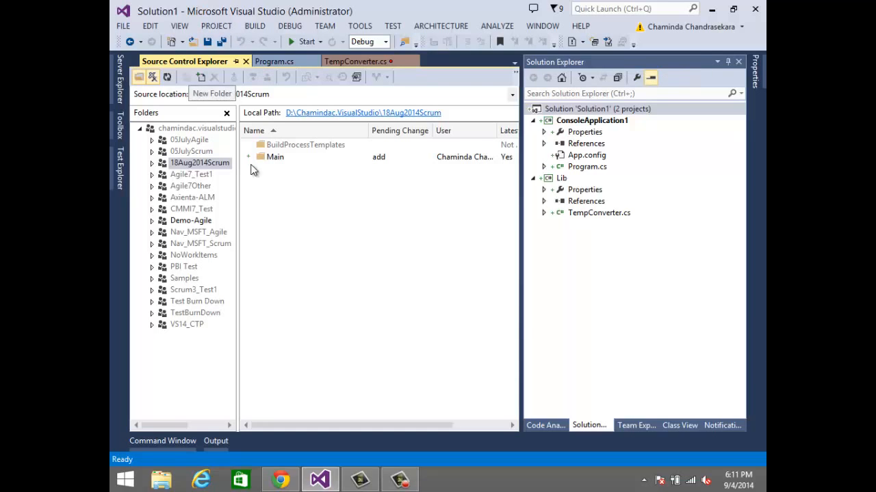
left_click(151, 162)
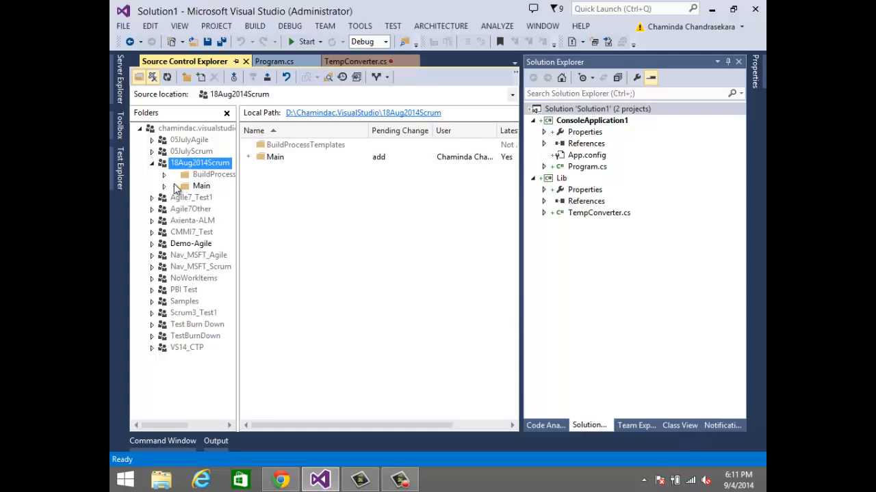
left_click(165, 186)
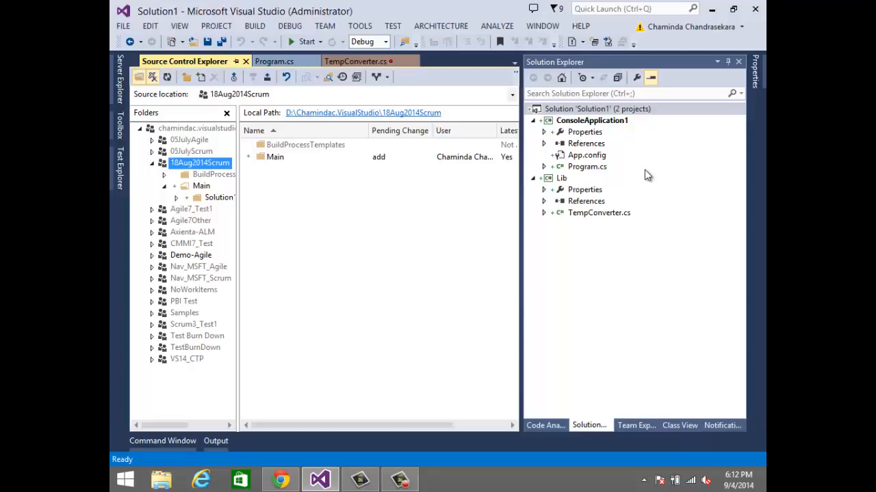
Step: Start a check-in of Solution1, saving the modified solution and TempConverter.cs, and review the included changes
right_click(631, 110)
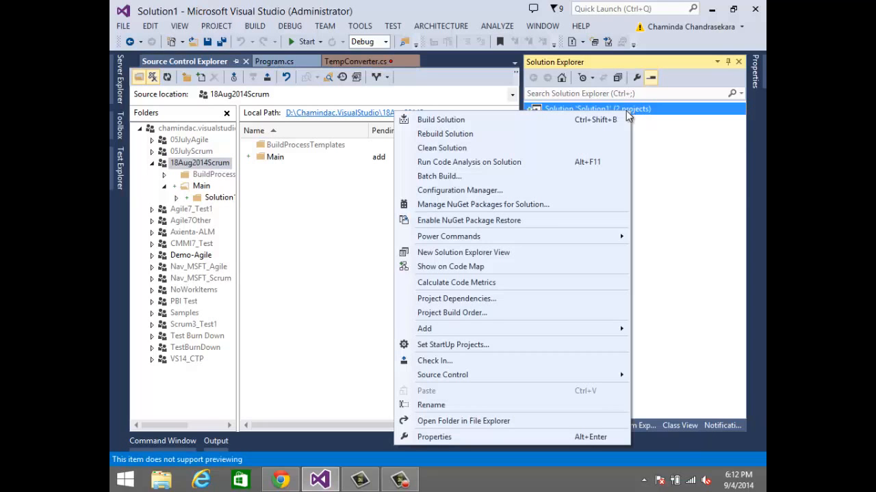
left_click(446, 363)
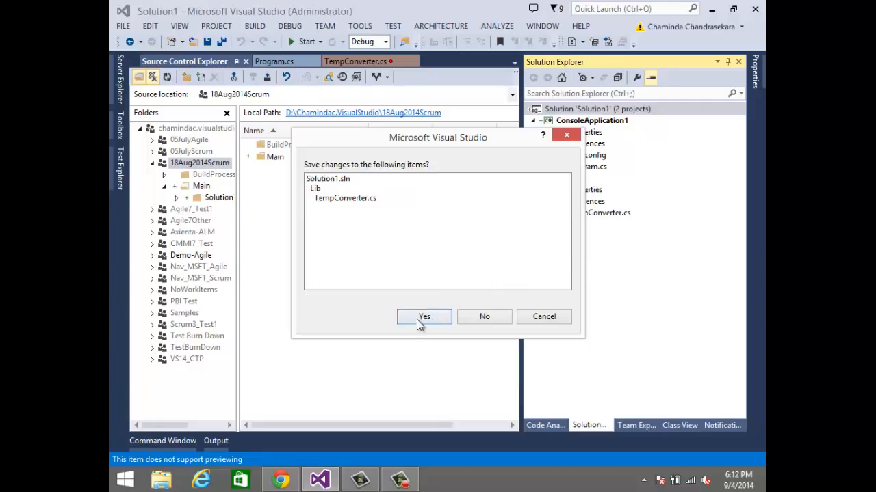
left_click(418, 317)
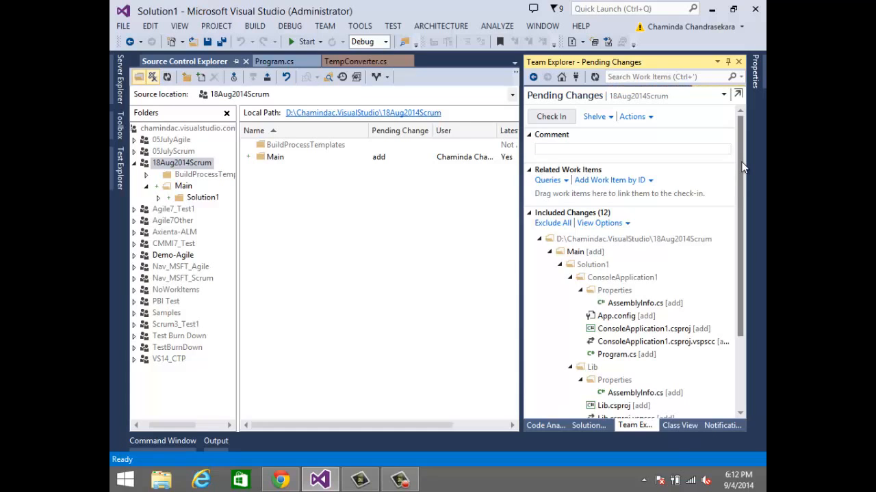
scroll(744, 204, "down", 3)
scroll(737, 240, "down", 1)
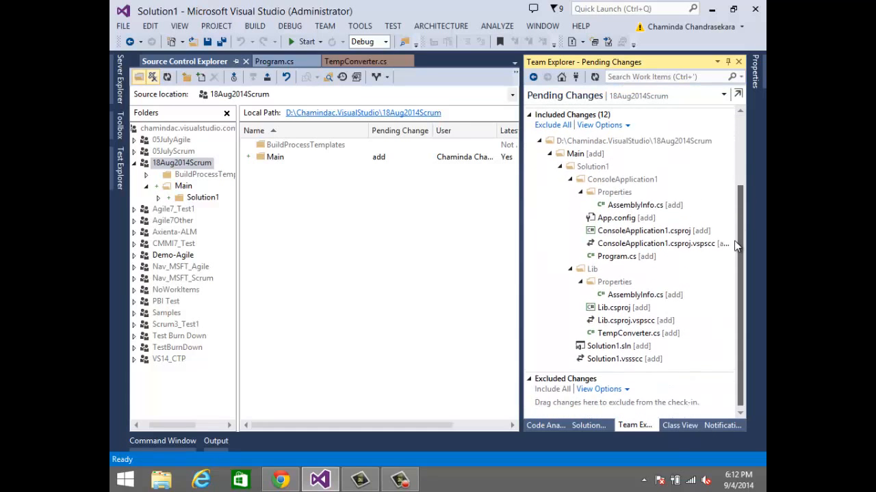
mouse_move(734, 258)
left_mouse_down()
mouse_move(734, 185)
mouse_move(733, 262)
left_mouse_up()
scroll(722, 195, "up", 4)
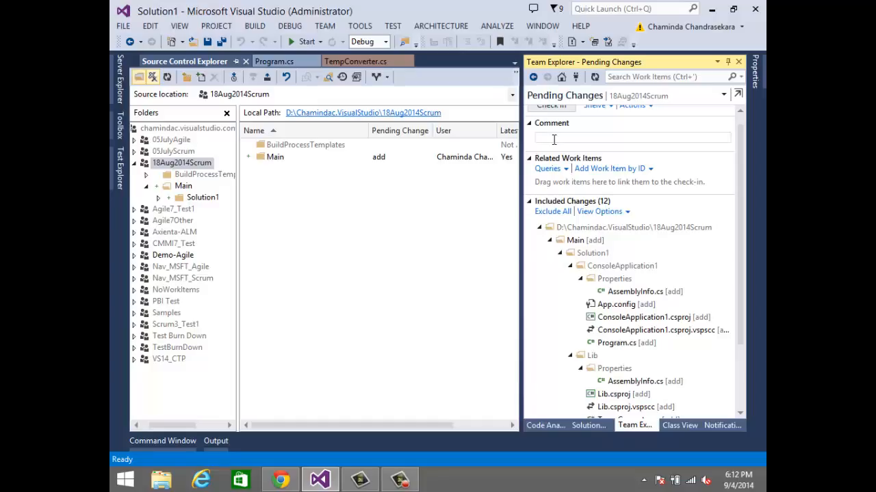
Step: Enter the check-in comment "Intial Solution structure added and convert method for C to F"
type("Intial Solution structure added and ")
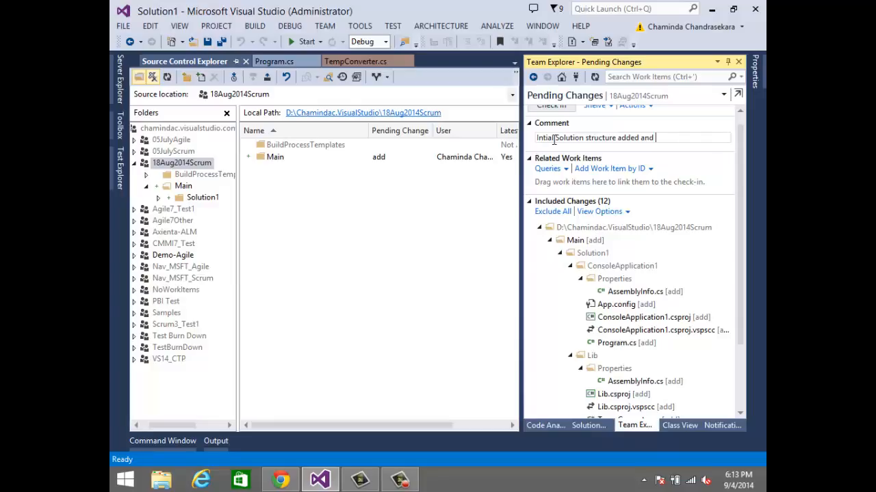
type("convert method for C to F")
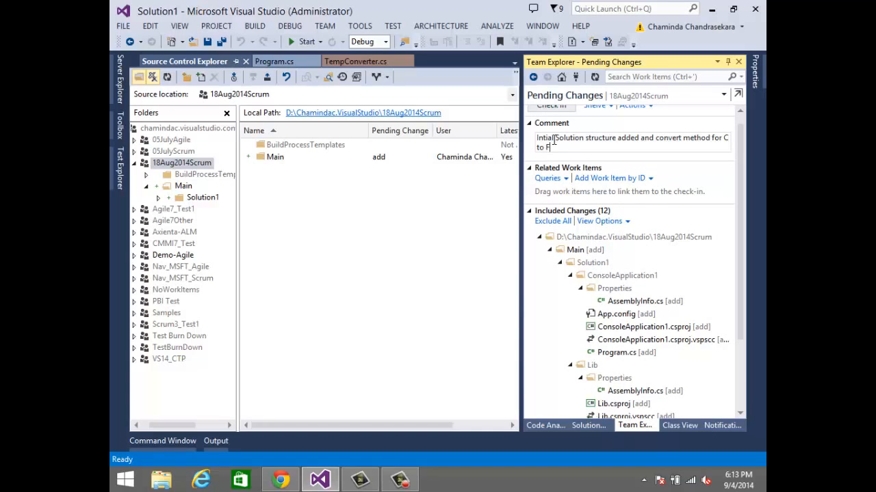
scroll(657, 195, "up", 1)
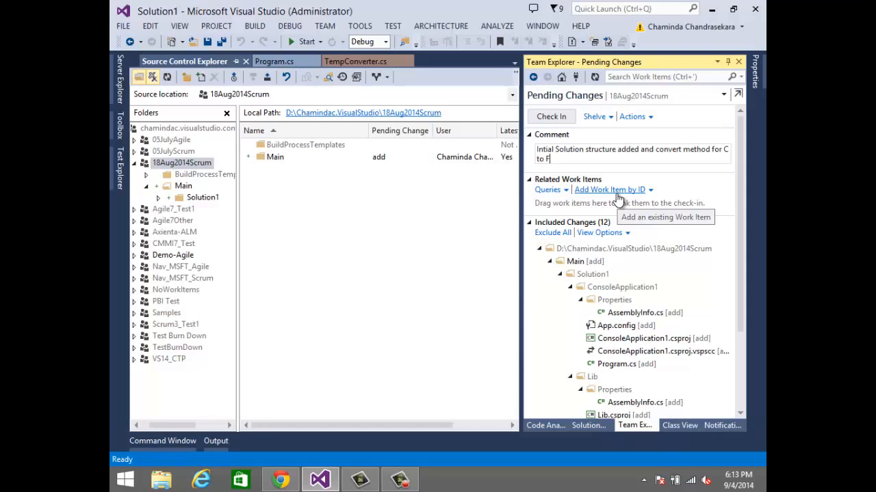
Step: Check the available work item queries for the check-in, look at the project's Queries page in the browser, and return to Visual Studio
left_click(566, 193)
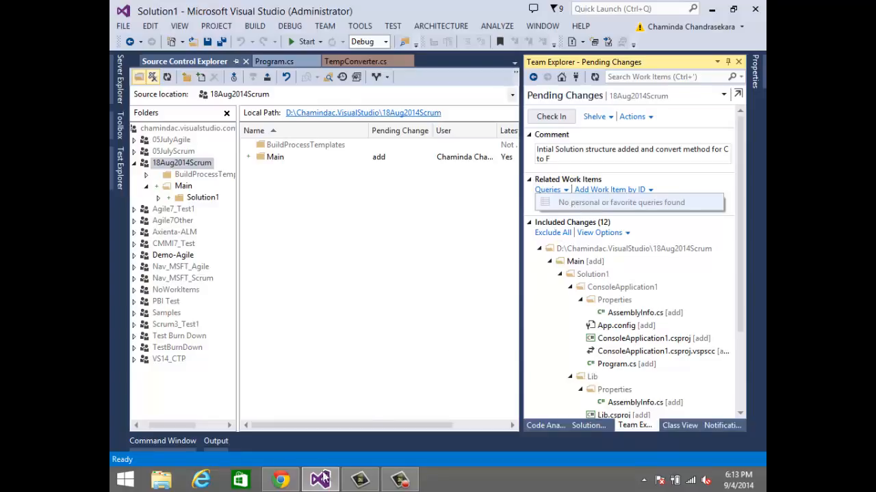
left_click(288, 482)
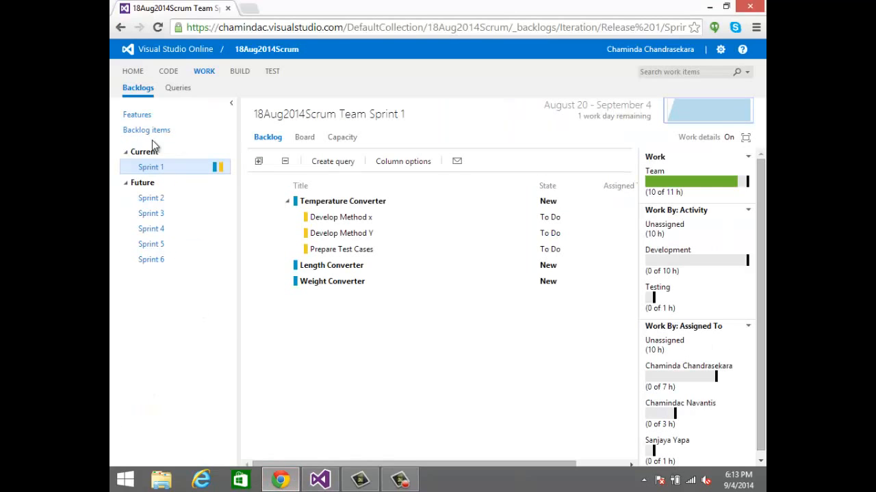
left_click(177, 94)
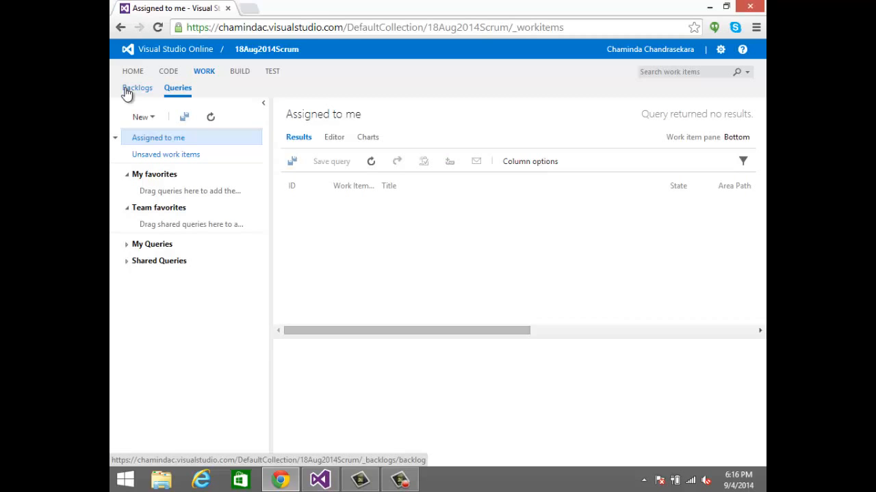
left_click(313, 482)
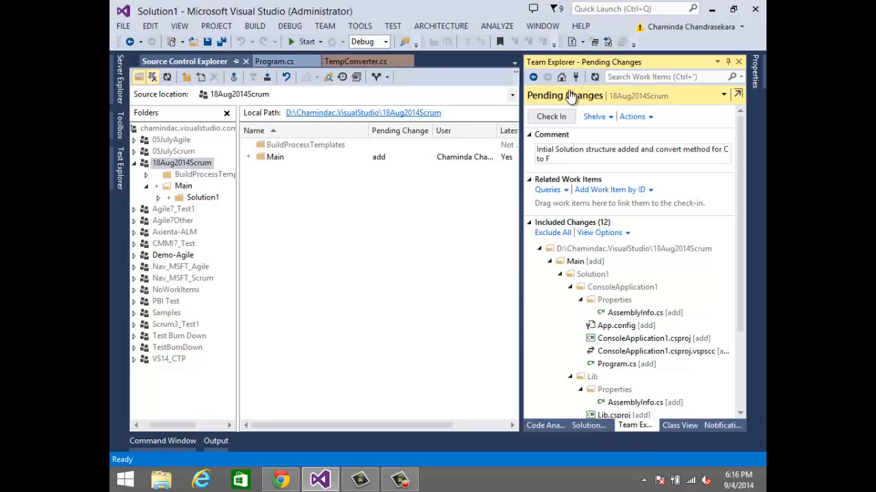
mouse_move(572, 97)
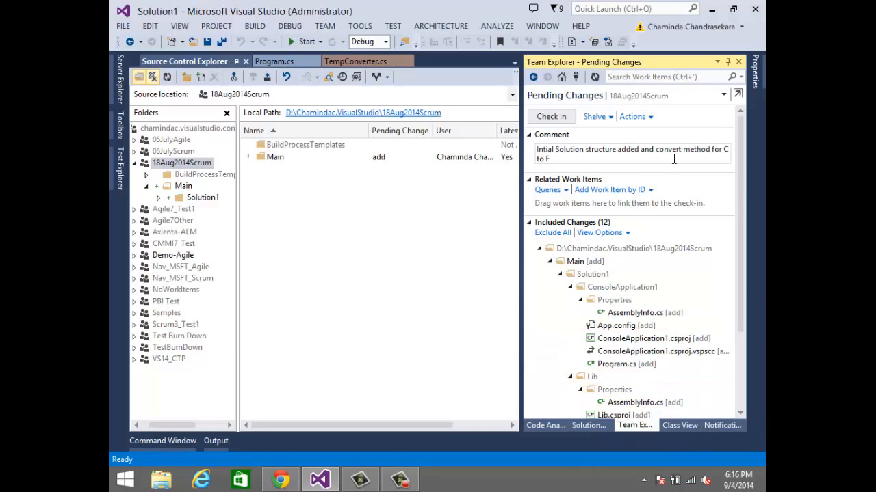
Step: On the browser boards, move the Temperature Converter backlog item to Approved and its Sprint 1 task Develop Method x to In Progress
left_click(281, 480)
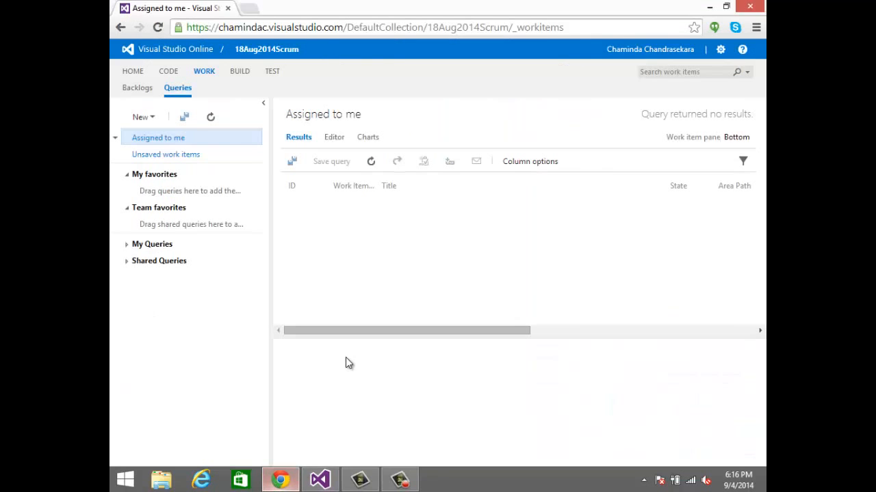
left_click(137, 89)
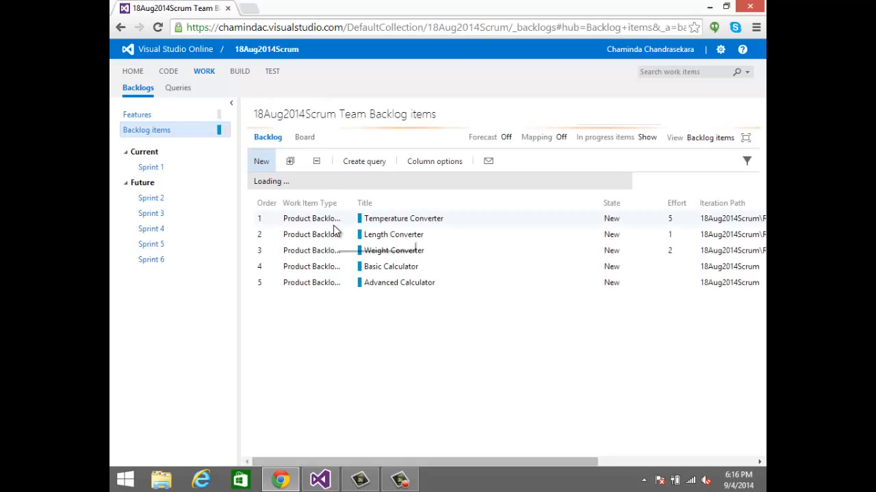
left_click(311, 142)
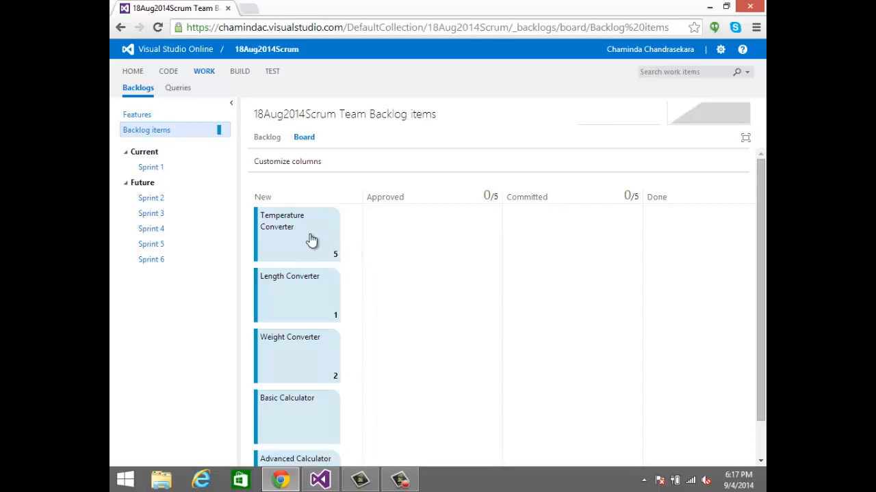
left_click_drag(308, 240, 424, 248)
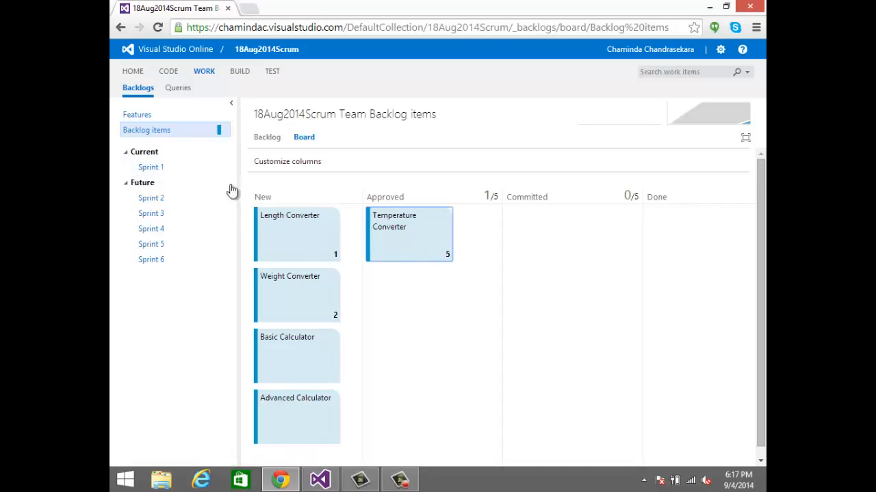
left_click(158, 174)
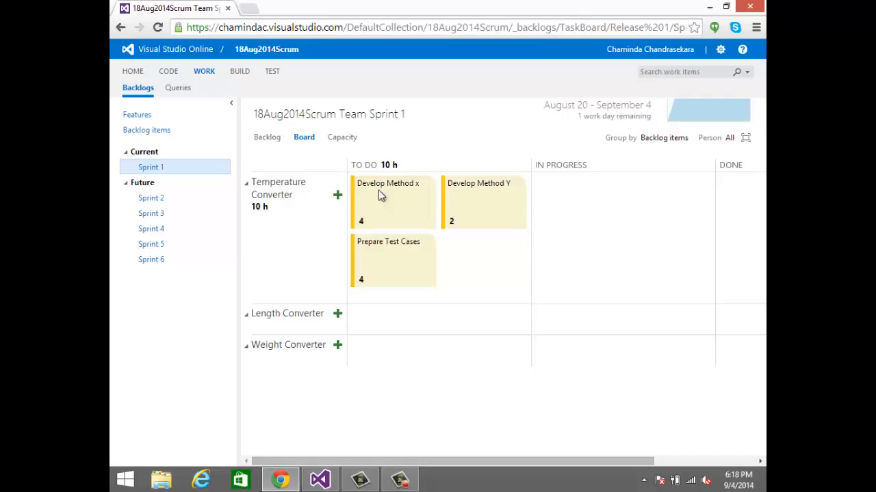
left_click_drag(381, 196, 614, 228)
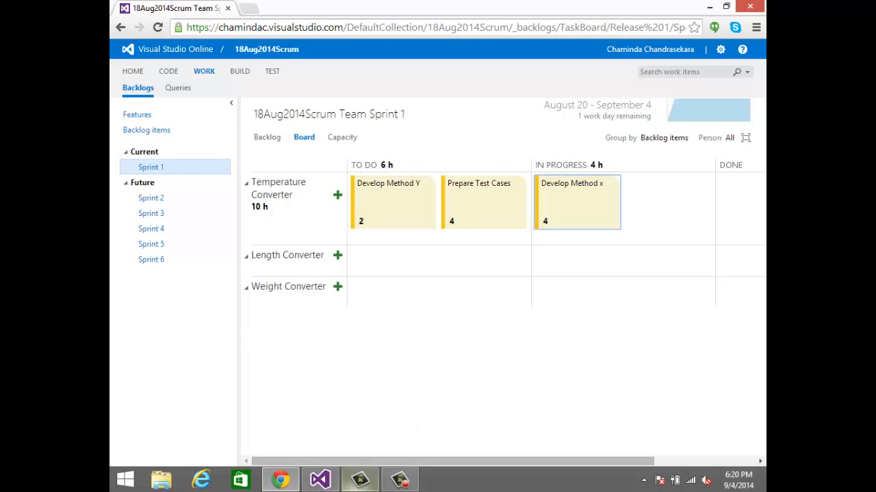
Step: Assign the in-progress Develop Method x task on the Sprint 1 board to the signed-in team member
left_click(319, 480)
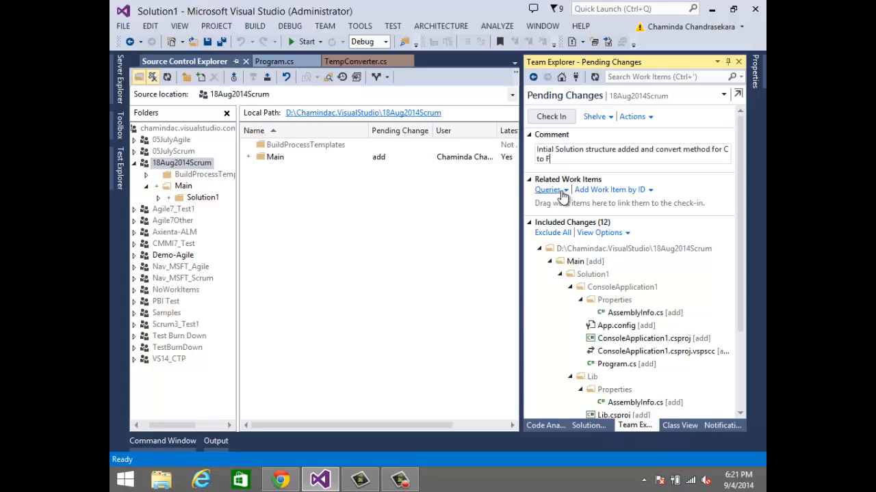
left_click(280, 479)
left_click(171, 89)
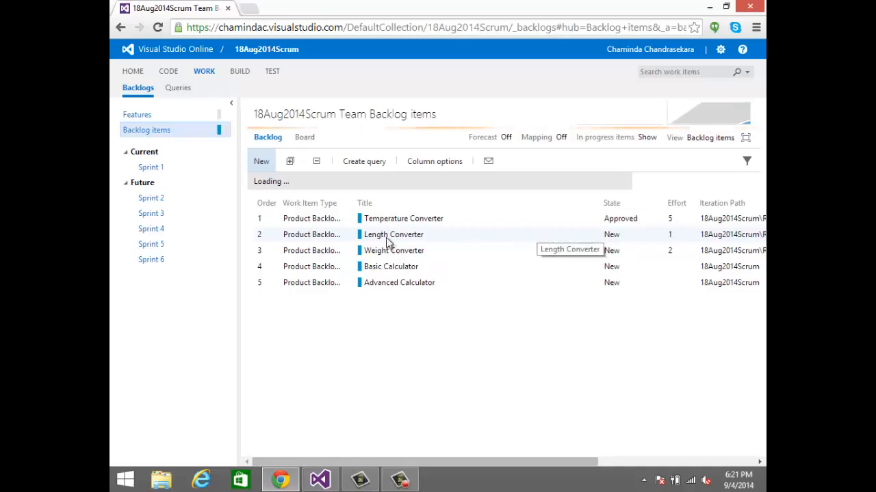
left_click(164, 169)
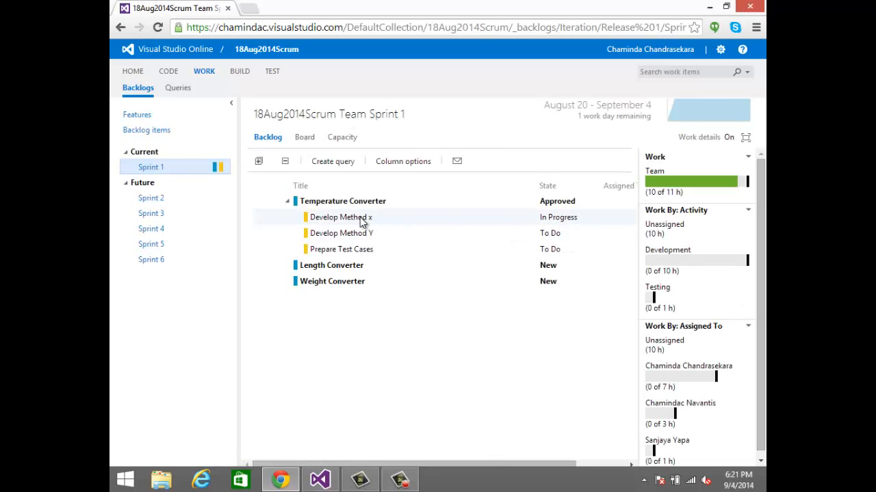
left_click(310, 137)
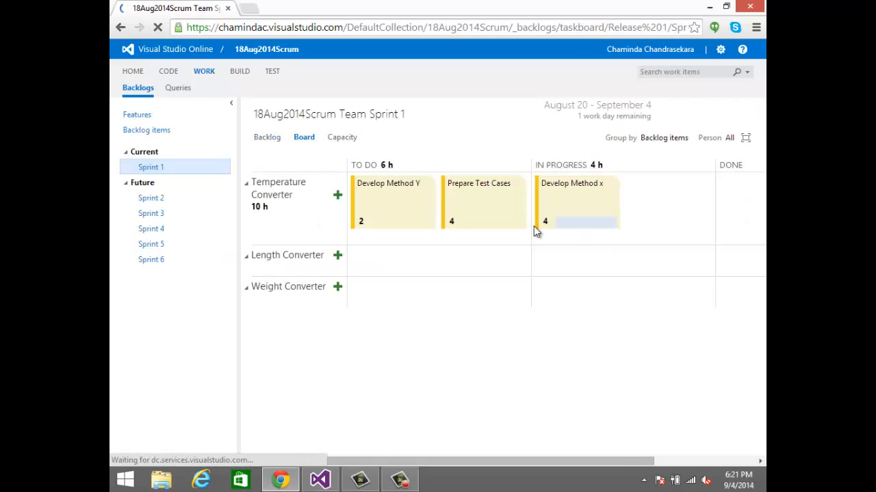
left_click(611, 226)
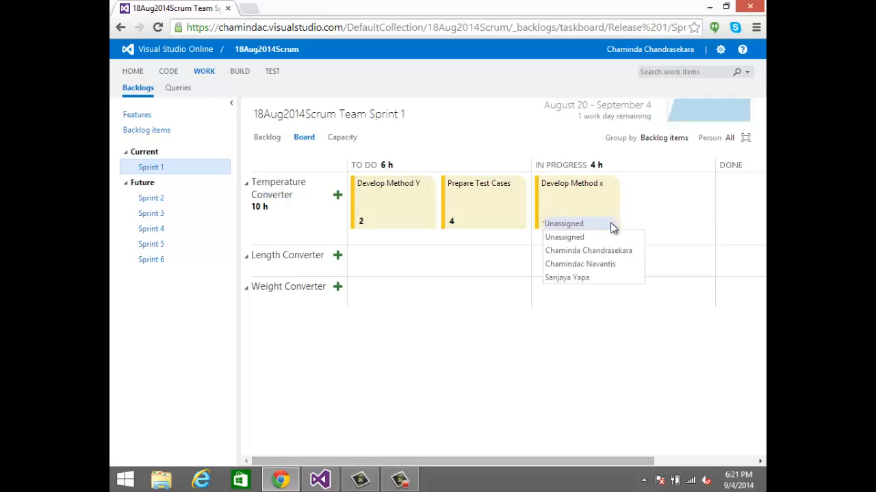
left_click(583, 251)
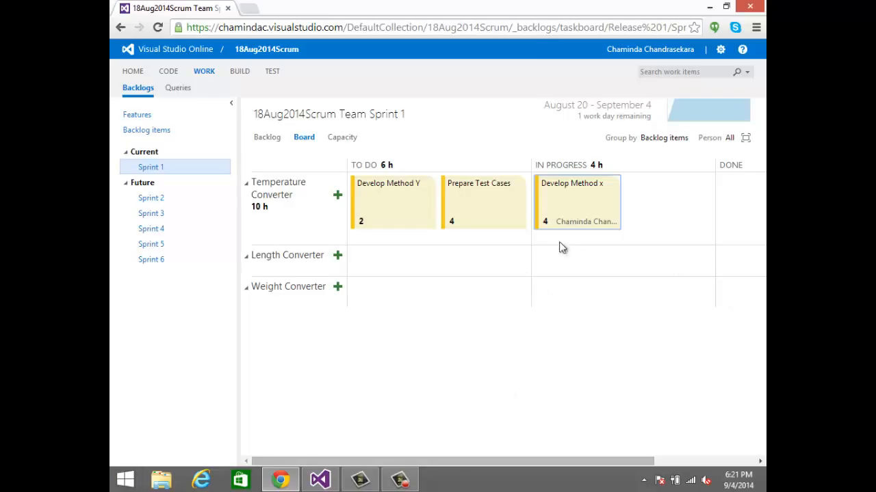
Step: Open the project's Queries page in the browser and expand the Current Sprint folder under Shared Queries
left_click(323, 480)
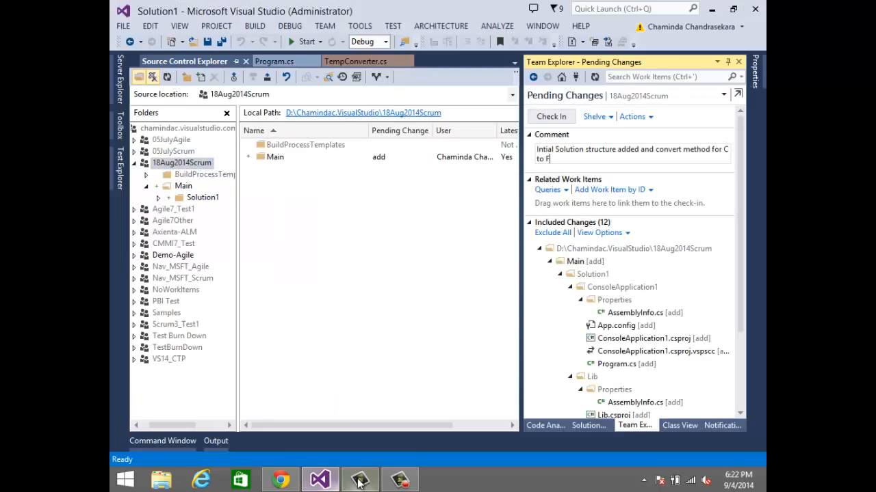
left_click(281, 480)
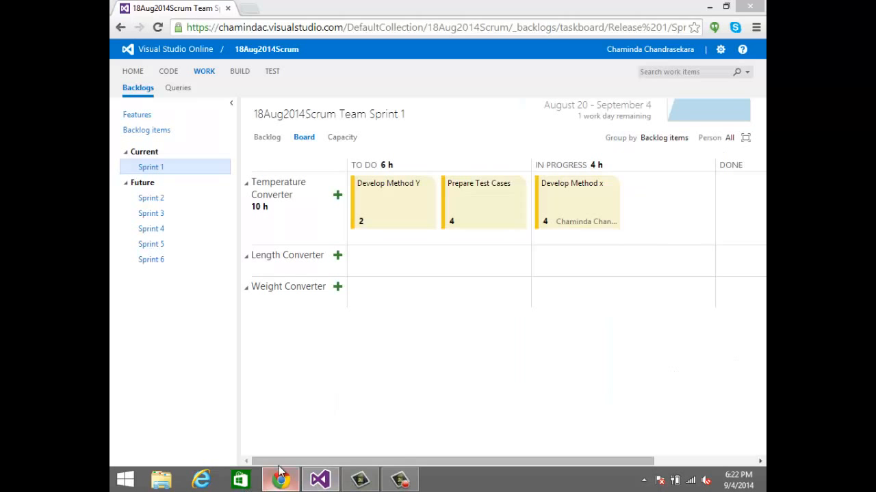
left_click(179, 93)
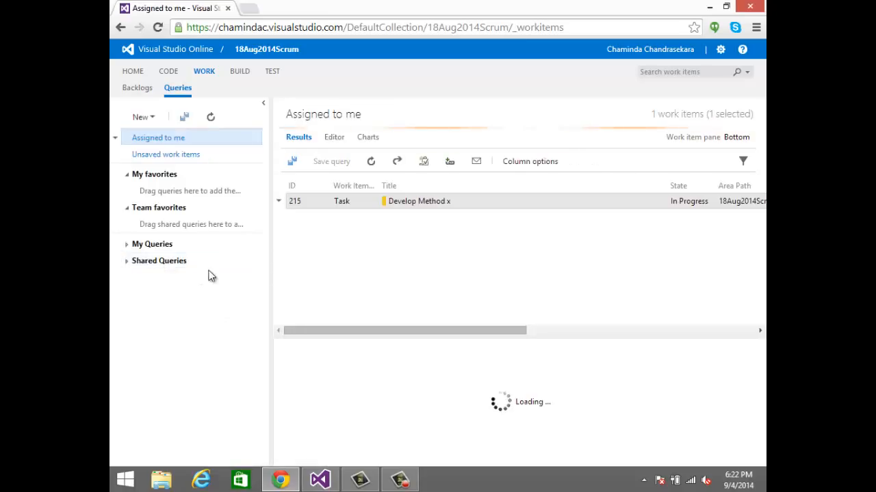
left_click(134, 265)
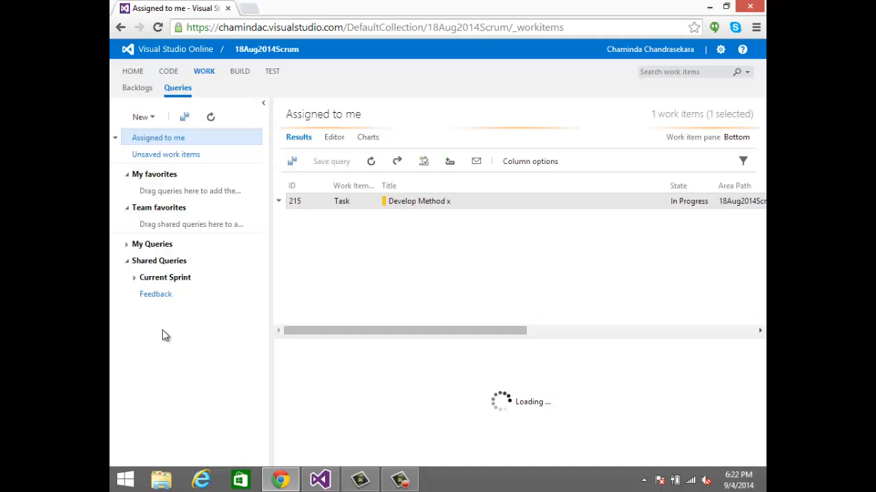
left_click(136, 278)
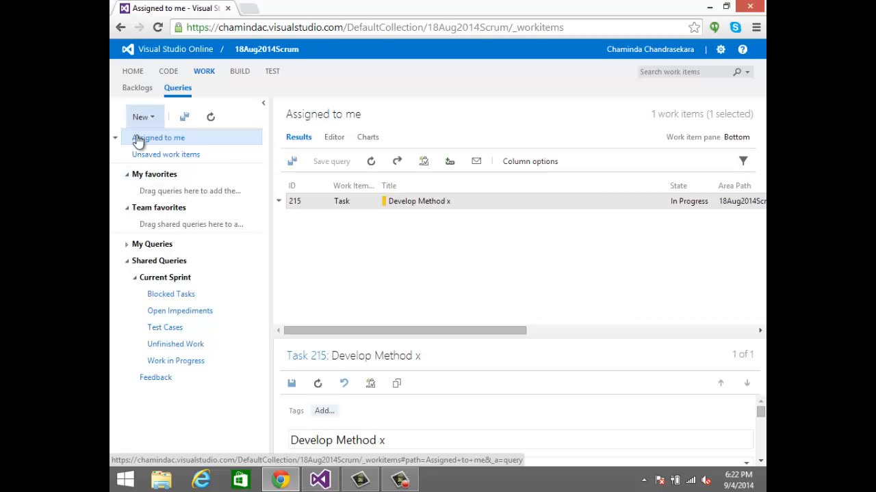
Step: Save the Assigned to me query as My Tasks in the My Queries folder
left_click(115, 139)
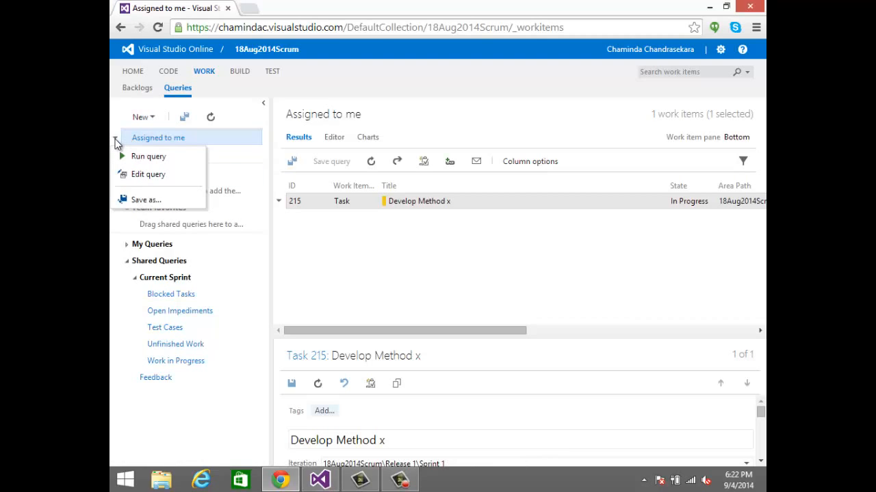
left_click(145, 200)
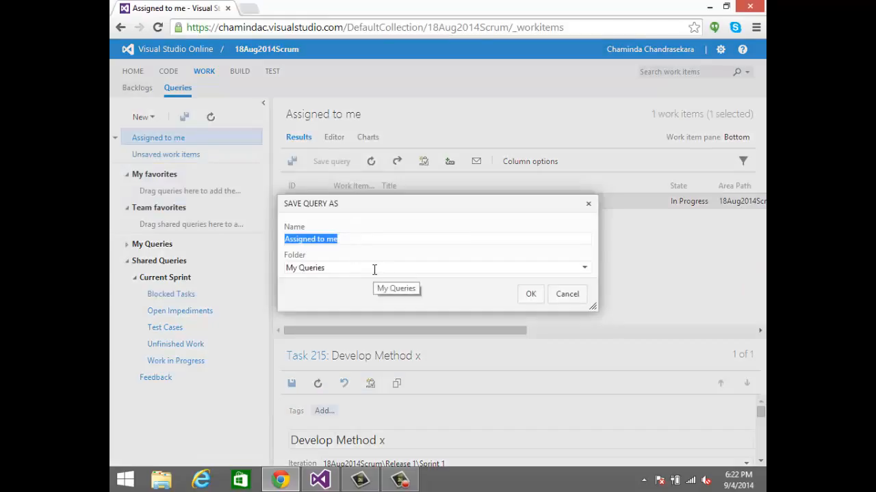
type("My Tasks")
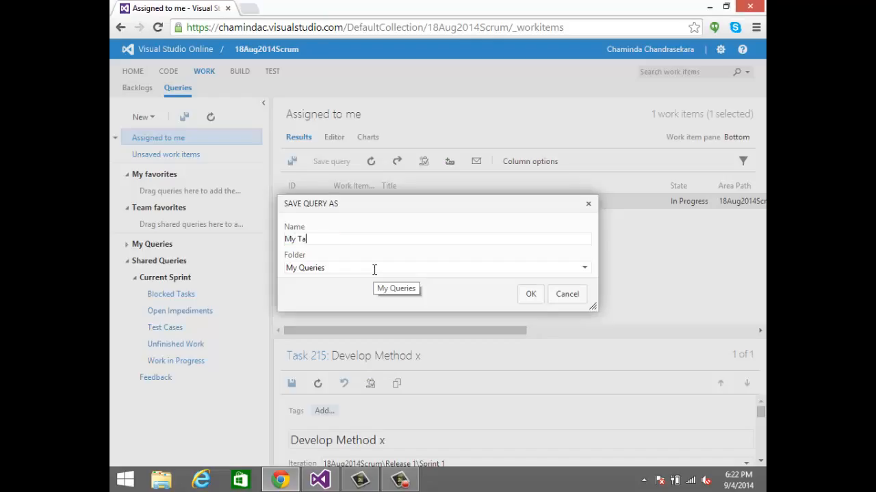
left_click(534, 298)
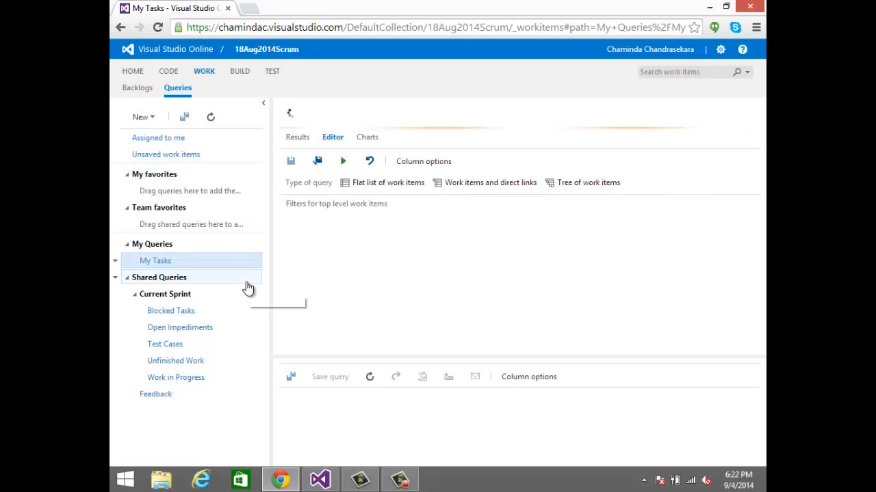
Step: Try to add the personal My Tasks query to Team favorites
left_click_drag(168, 265, 157, 229)
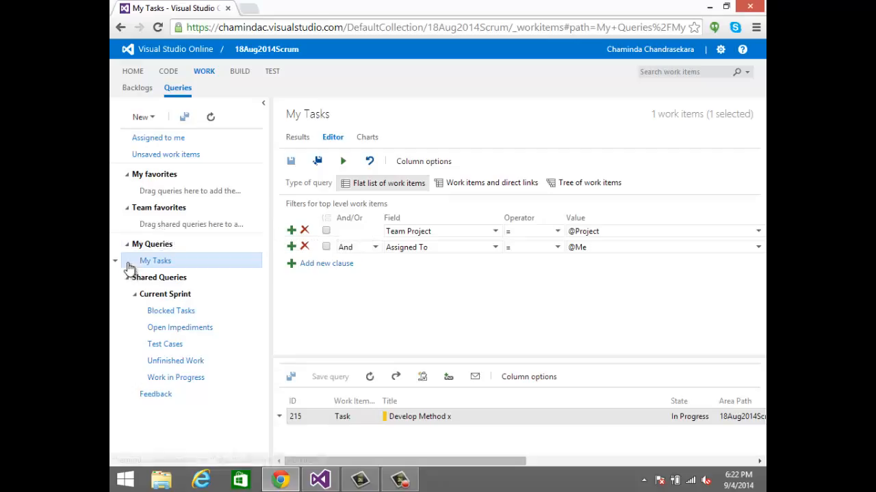
left_click_drag(132, 267, 163, 226)
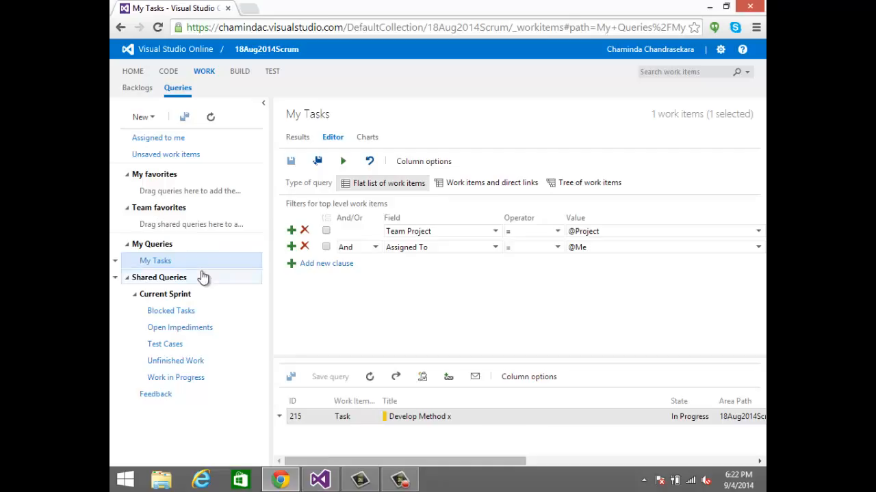
left_click_drag(205, 263, 198, 225)
left_click(128, 208)
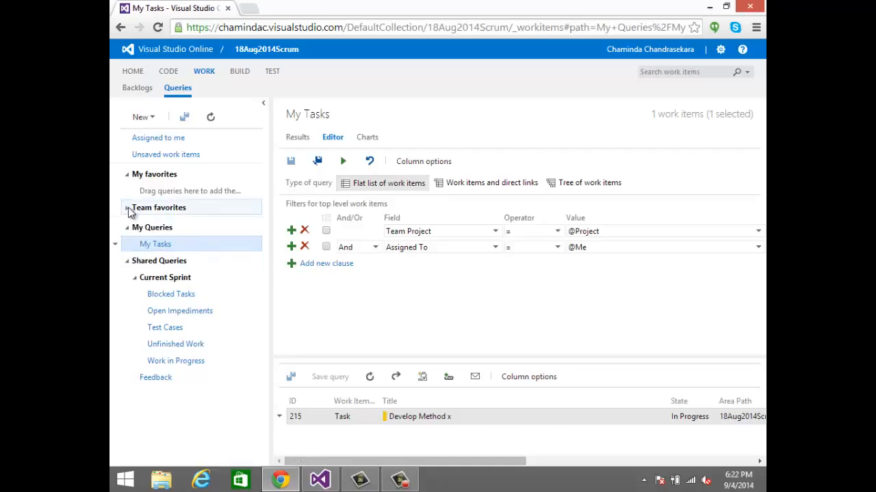
left_click(127, 209)
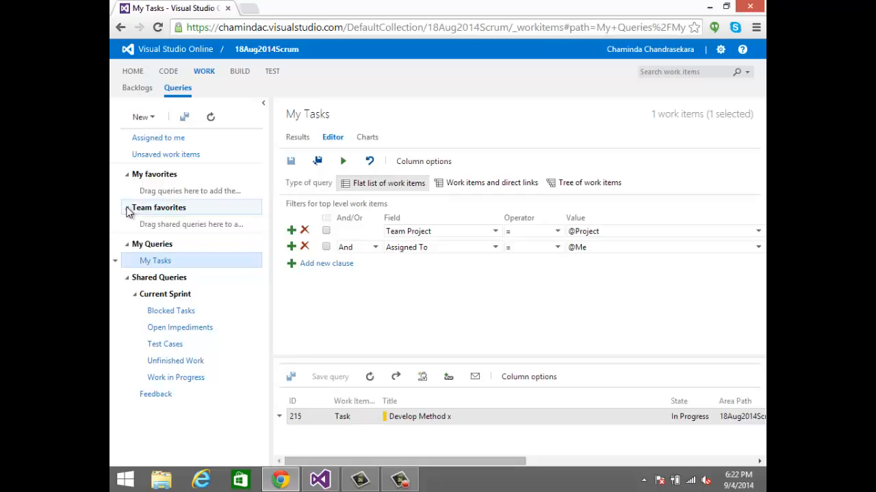
left_click(127, 210)
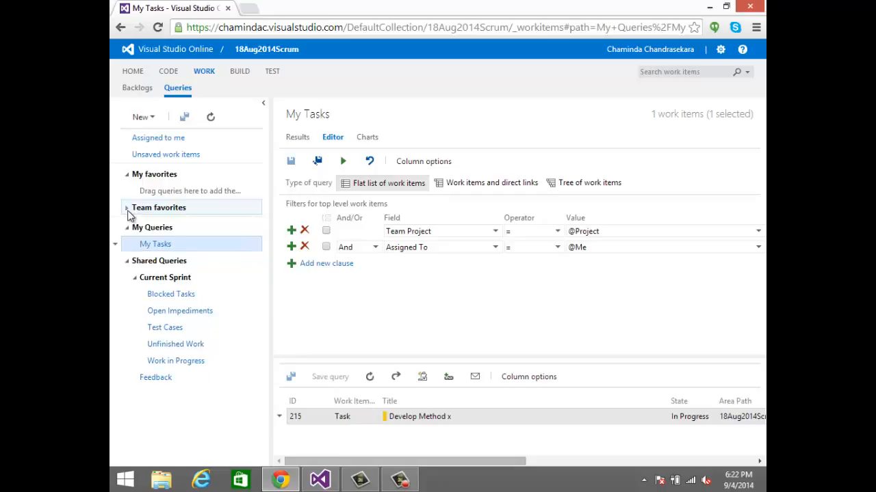
left_click(128, 209)
left_click_drag(179, 265, 200, 220)
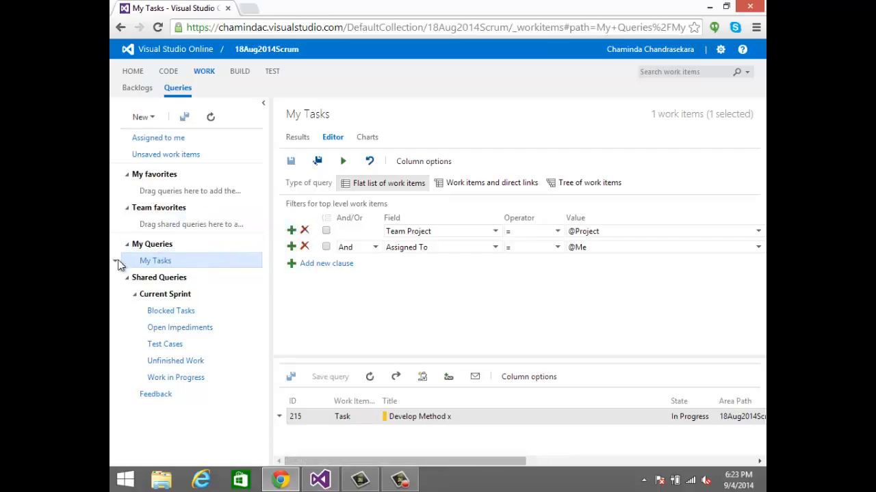
Step: Add the My Tasks query to My favorites and the shared Work in Progress query to Team favorites
left_click(116, 262)
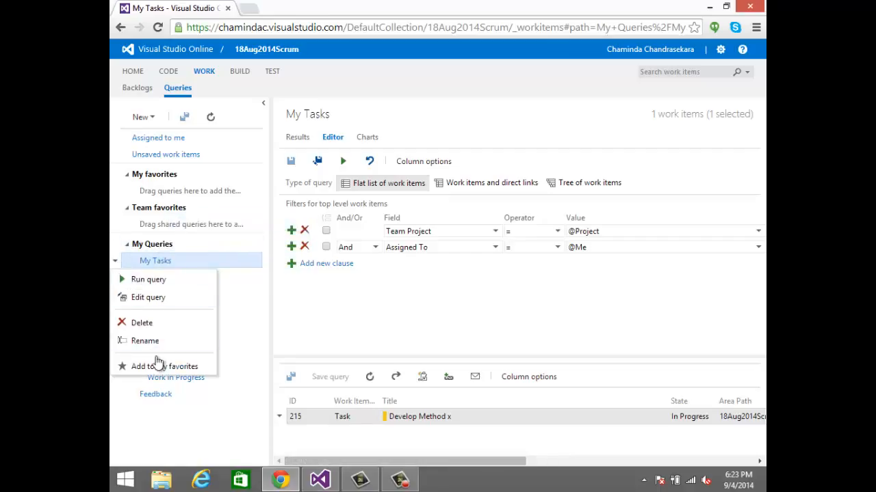
left_click(136, 363)
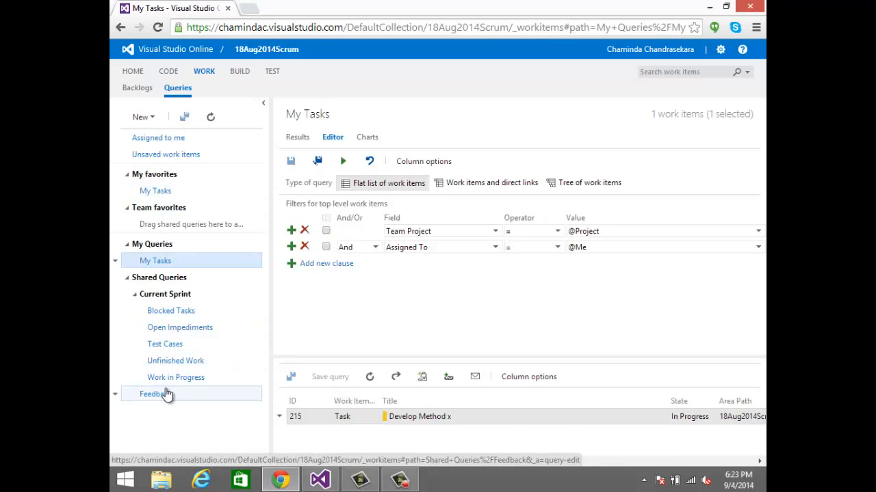
left_click_drag(175, 387, 212, 234)
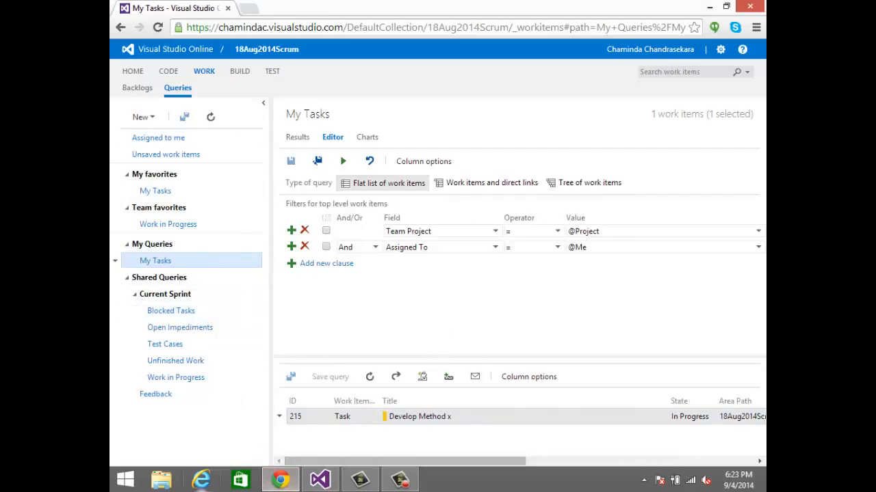
Step: Switch to Visual Studio, run the My Tasks query from the refreshed pending changes, and link its Develop Method x task to the check-in
left_click(320, 479)
left_click(595, 78)
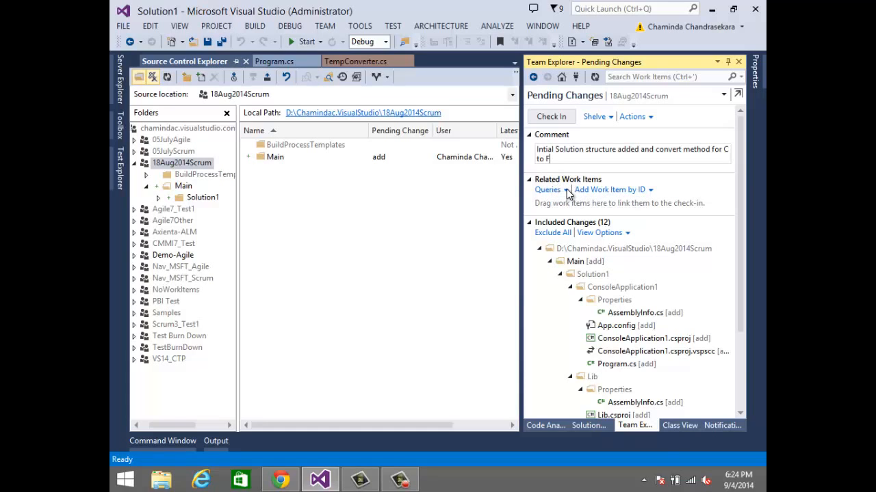
left_click(565, 195)
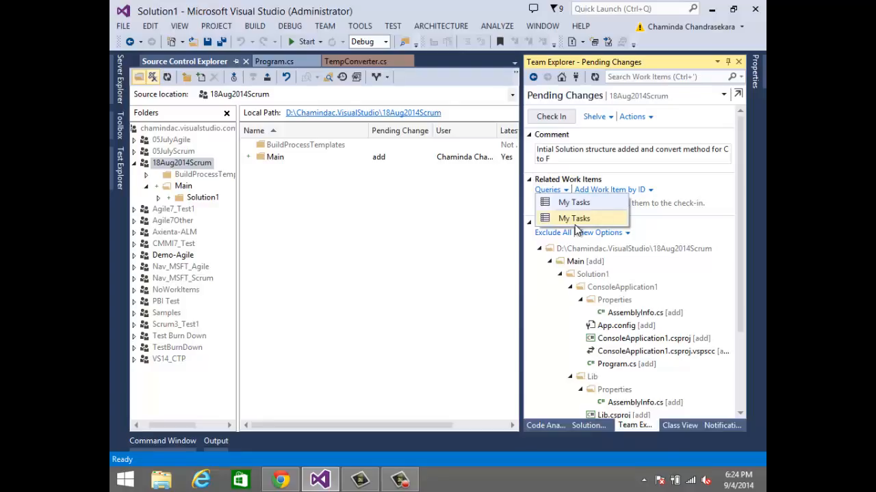
left_click(575, 220)
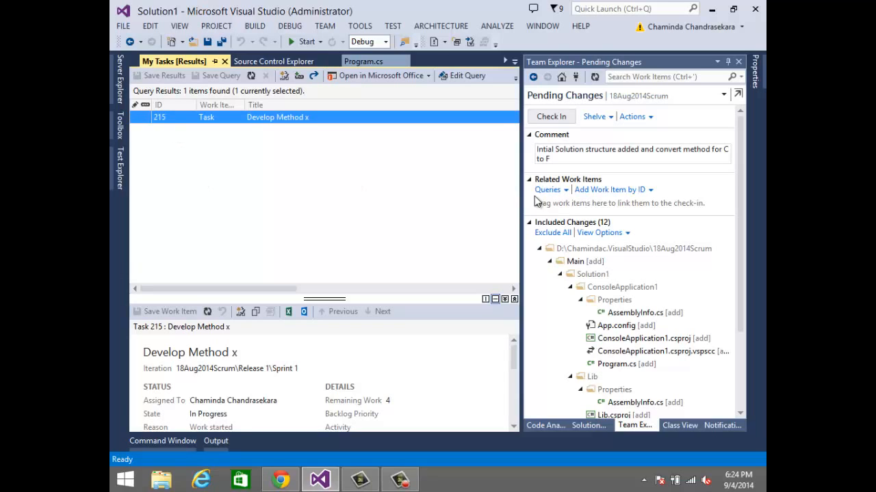
left_click_drag(171, 116, 554, 206)
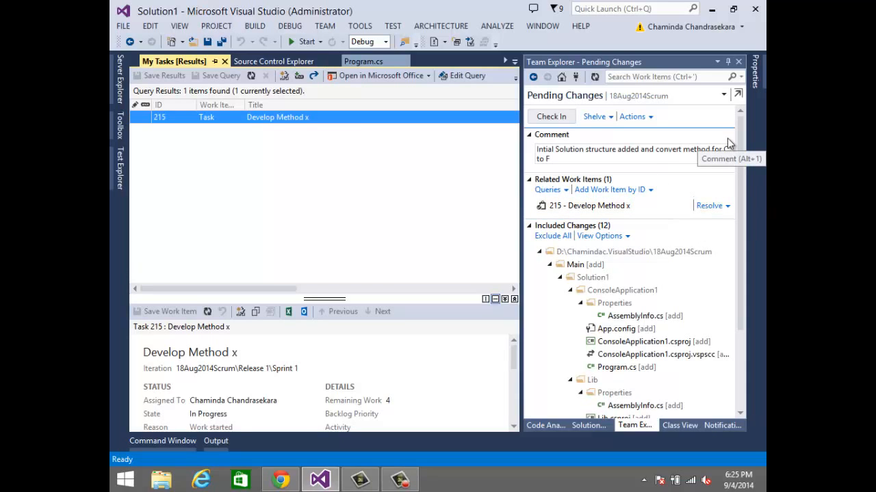
mouse_move(654, 204)
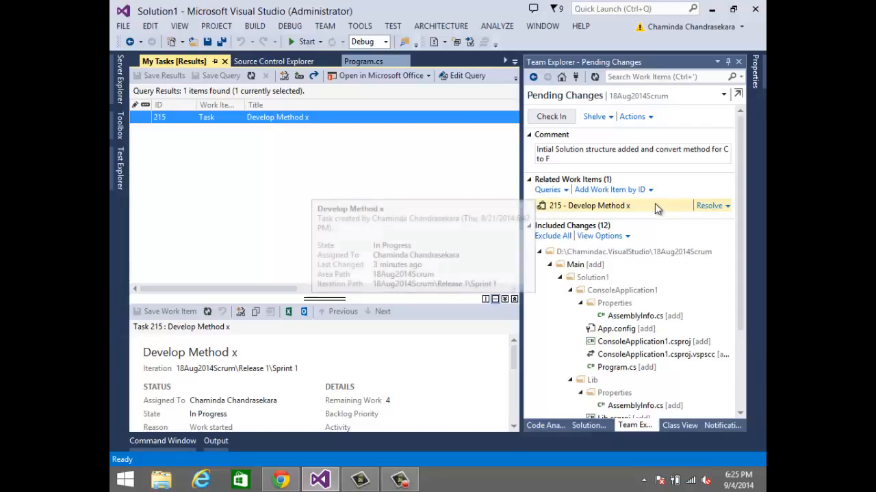
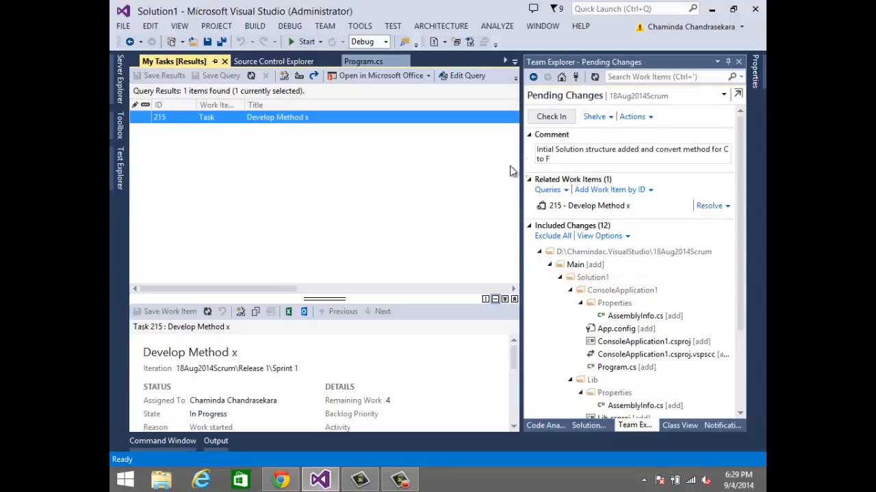
Step: Check in the pending Solution1 changes with the linked Develop Method x task and confirm the check-in
left_click(551, 119)
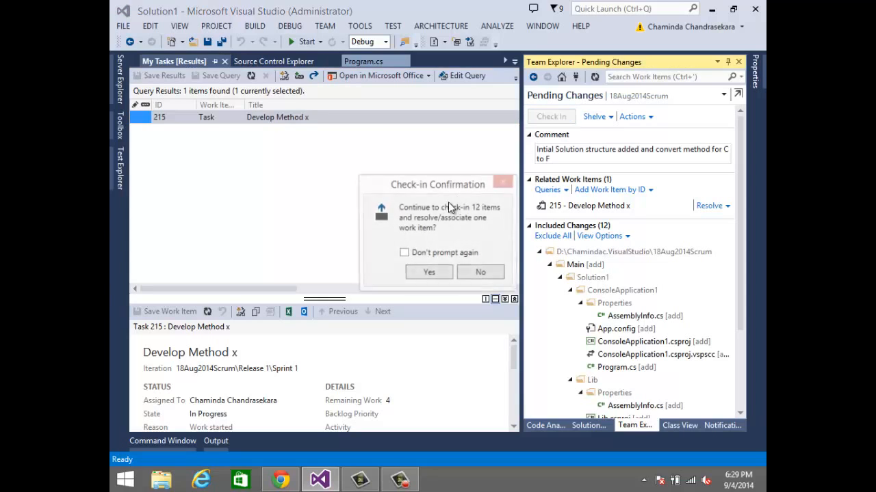
left_click(418, 274)
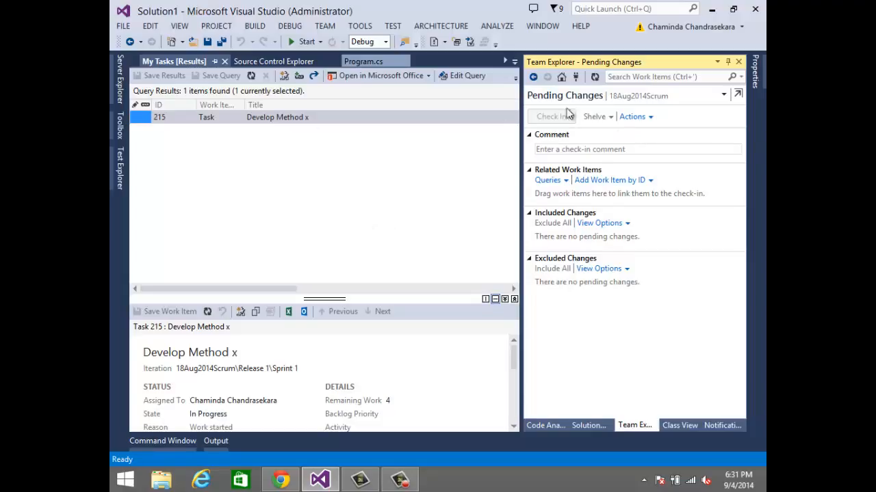
Step: Create a new build definition for 18Aug2014Scrum and collapse Team Explorer to give its editor the full width
left_click(564, 78)
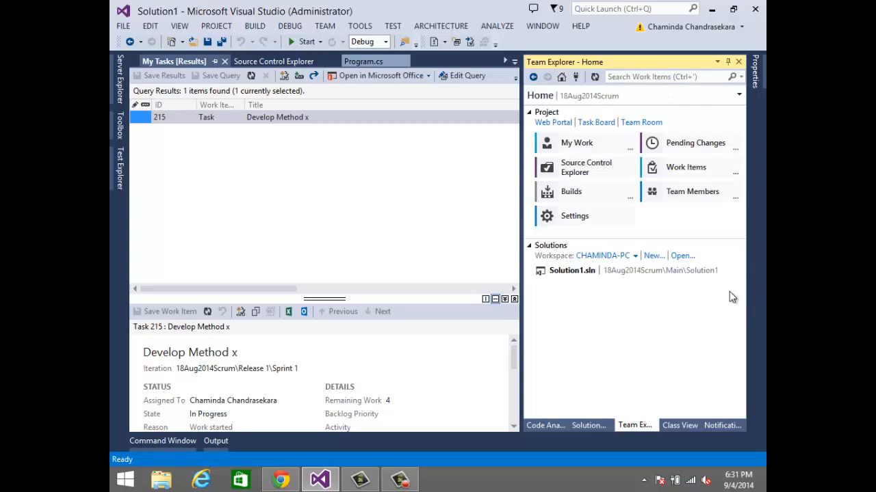
left_click(592, 196)
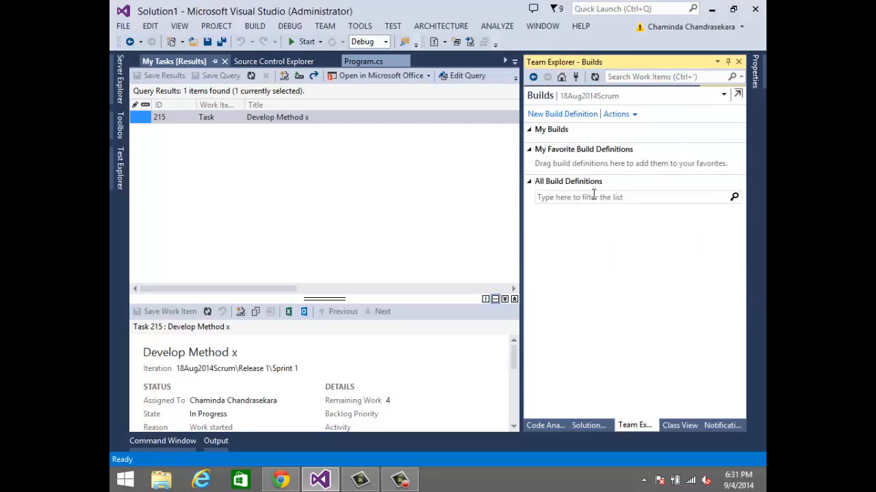
left_click(579, 114)
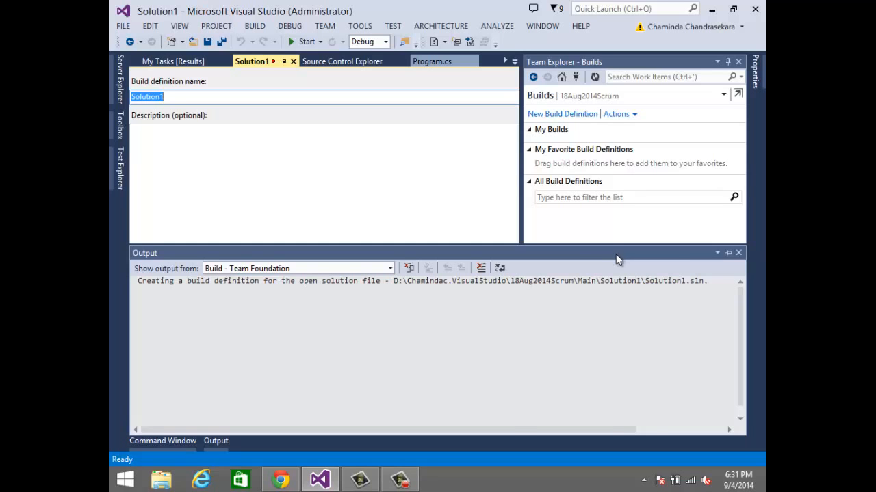
left_click(363, 215)
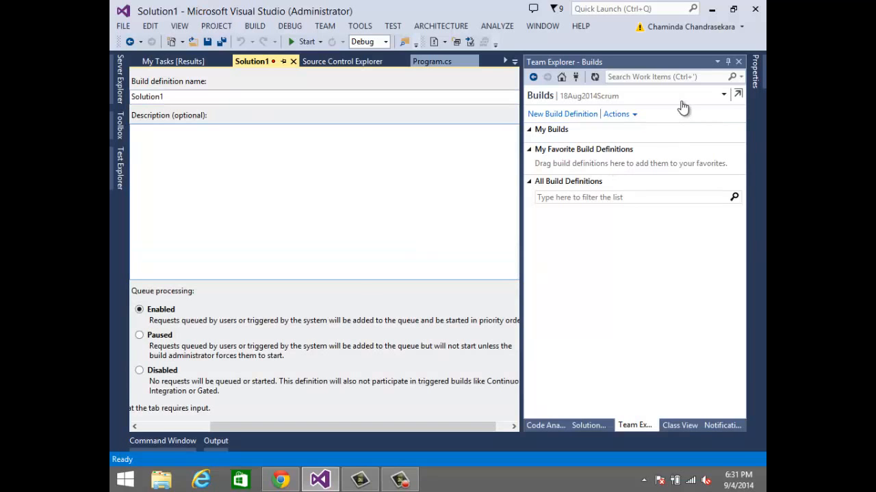
left_click(728, 62)
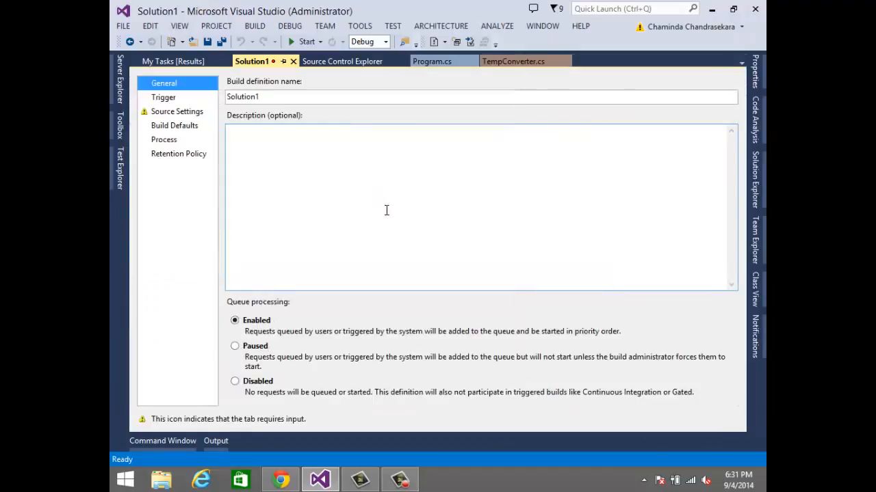
double_click(279, 100)
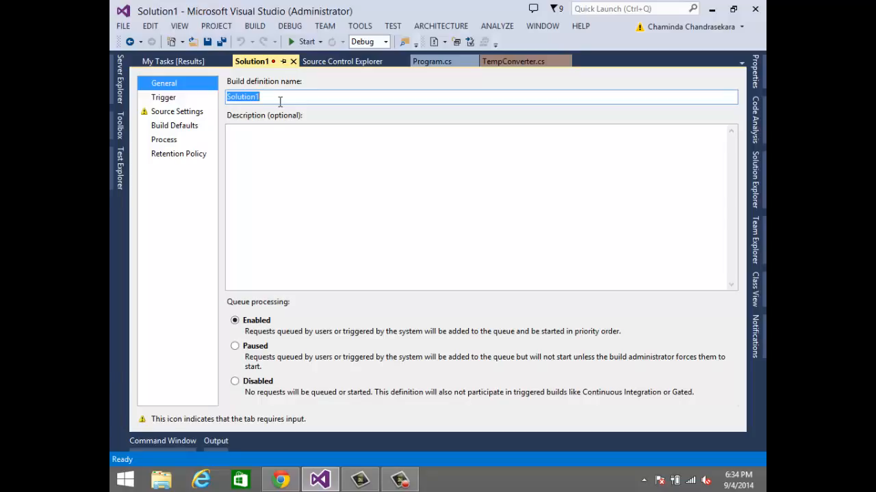
Step: Switch to Oracle VM VirtualBox and start the saved PDC virtual machine
left_click(130, 480)
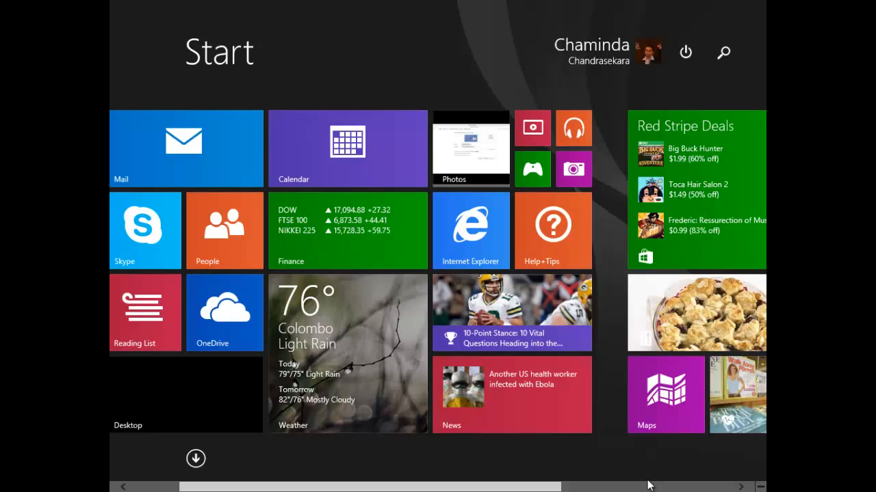
scroll(647, 481, "down", 5)
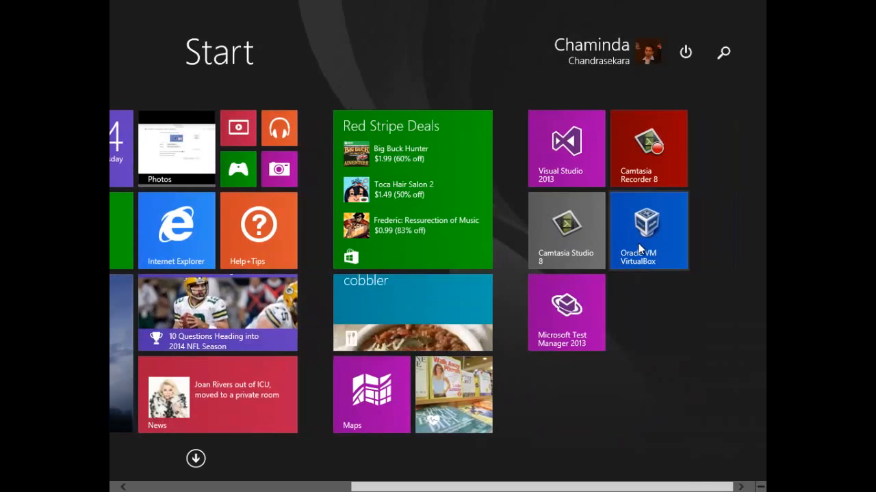
key("Escape")
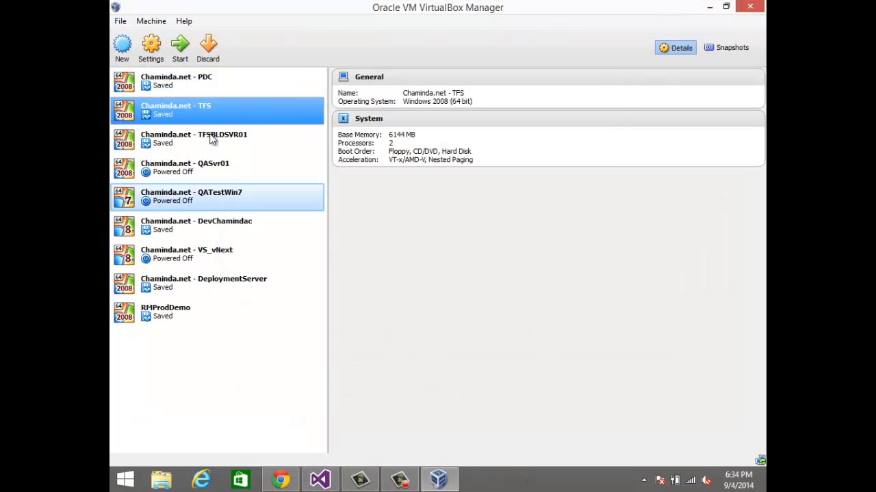
left_click(186, 81)
left_click(182, 60)
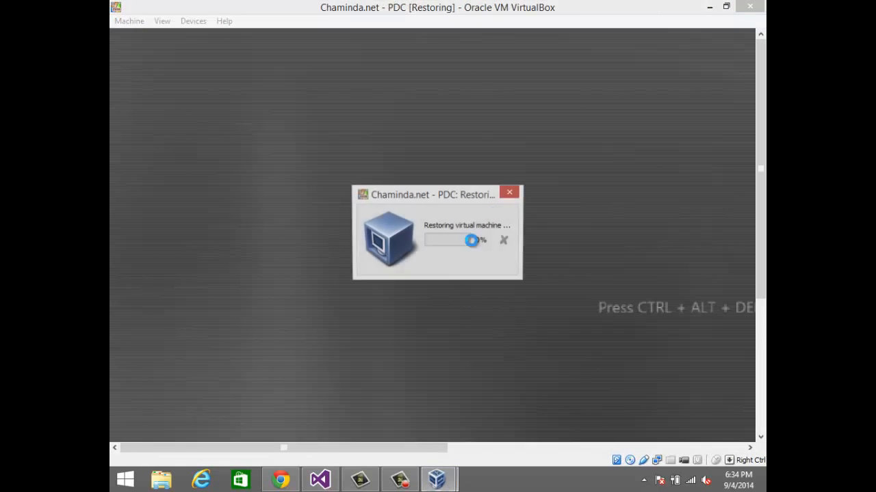
Step: Switch back to Visual Studio and name the build definition Utility.CI
left_click(319, 482)
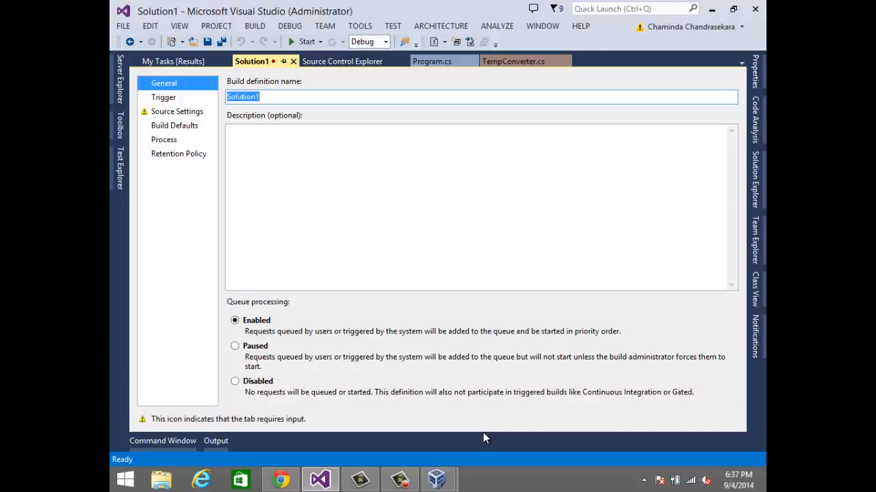
type("Ut")
type("ility")
type(".Cl")
Step: Review the build definition's trigger options and source settings, and inspect the 18Aug2014Scrum Main folder in source control
left_click(164, 98)
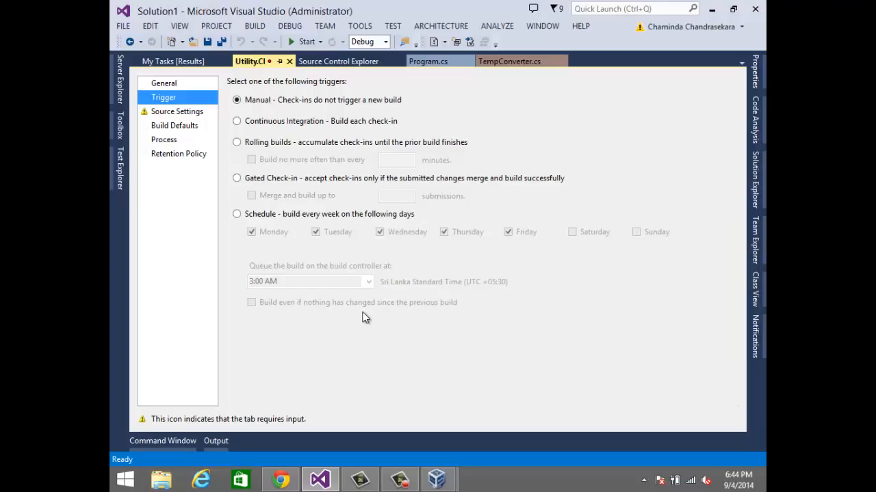
left_click(158, 116)
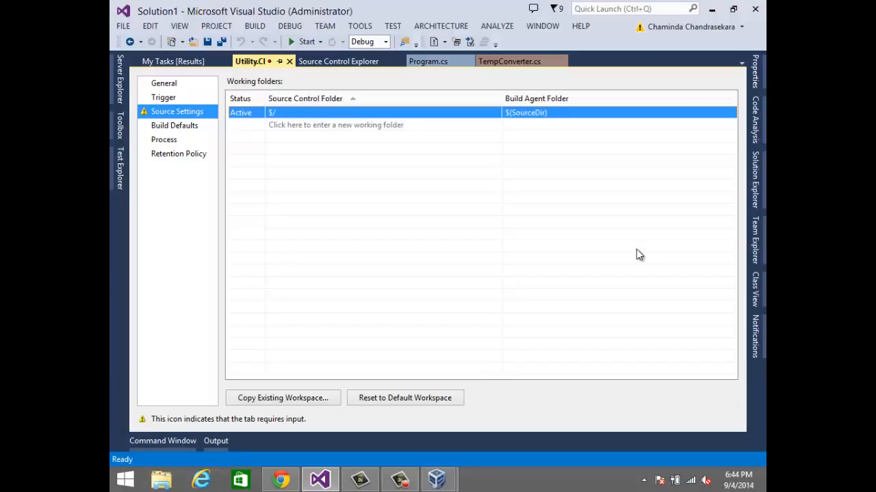
left_click(319, 62)
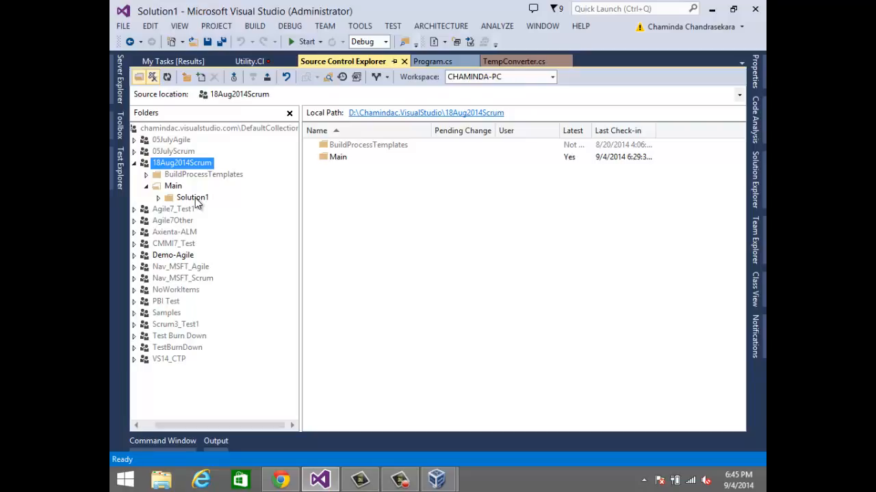
left_click(167, 186)
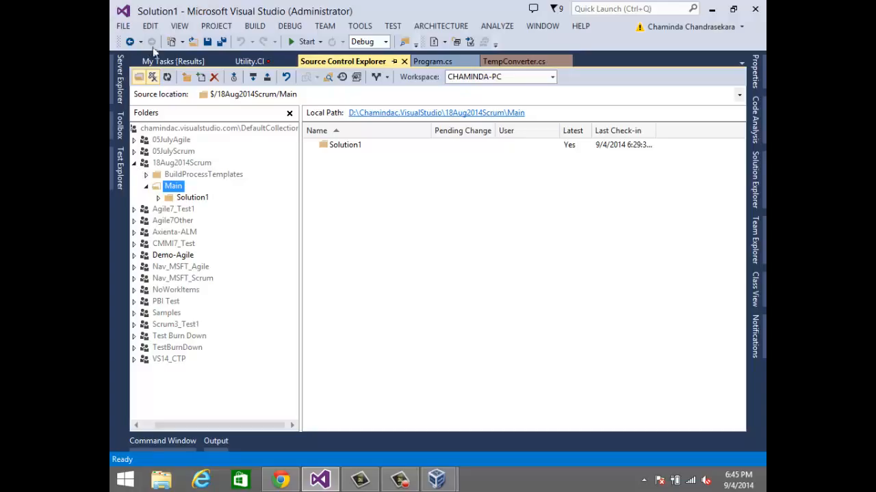
left_click(246, 62)
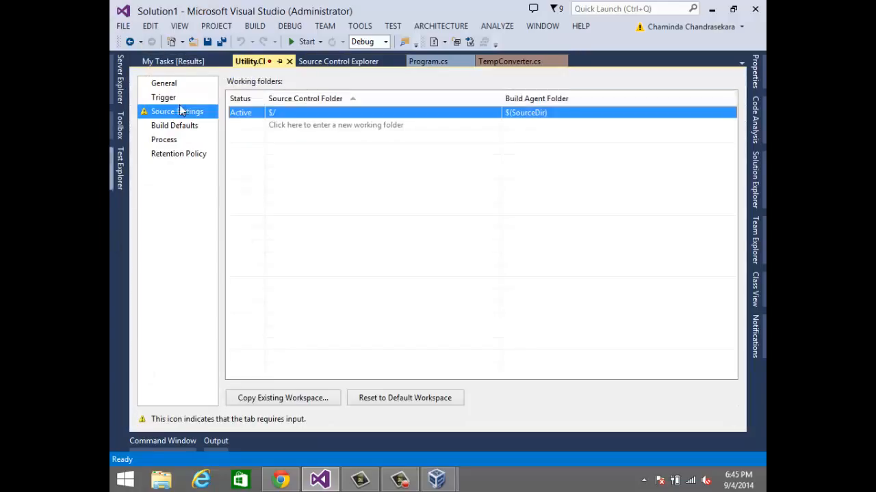
Step: Set the active working folder's source control path to $/18Aug2014Scrum/Main
left_click(496, 117)
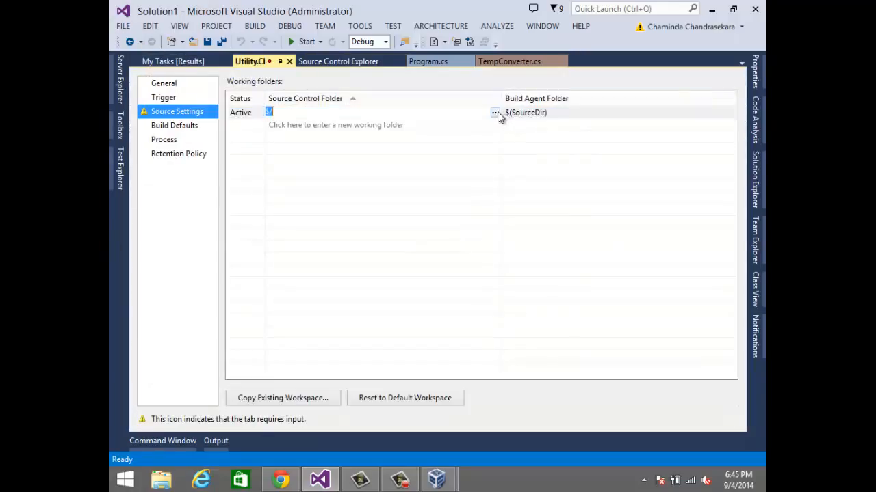
left_click(495, 112)
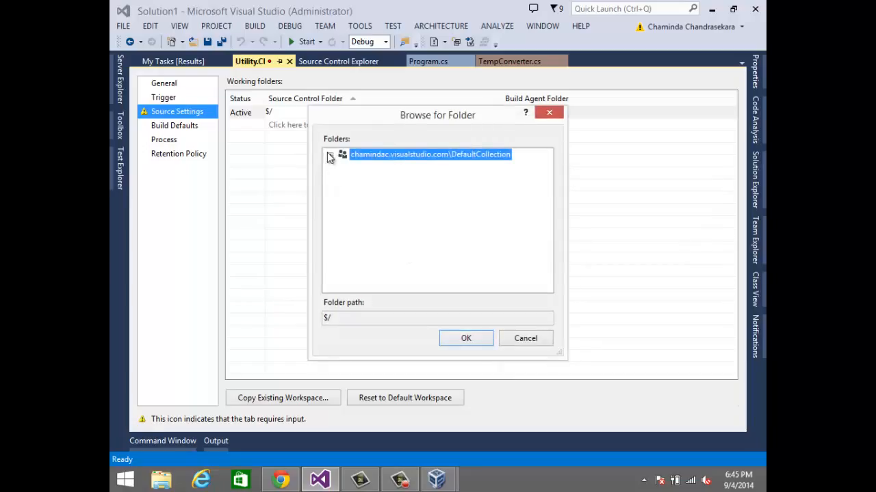
left_click(329, 156)
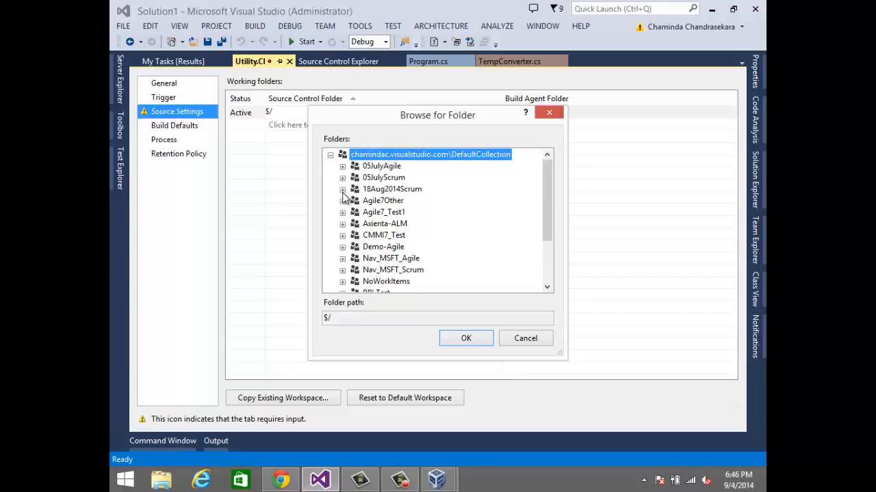
left_click(342, 189)
left_click(383, 213)
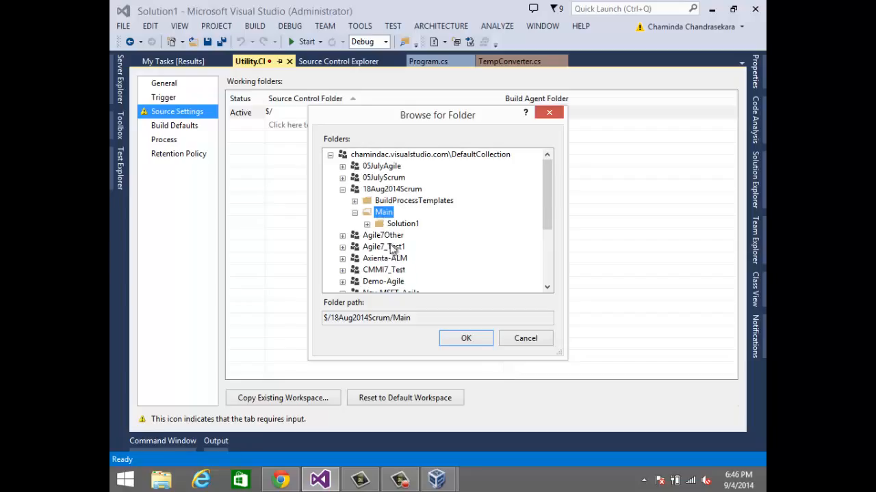
left_click(475, 344)
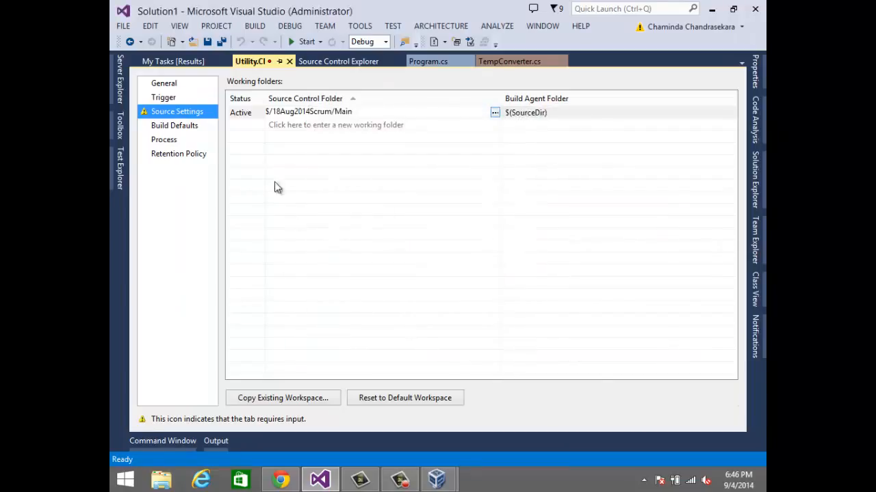
left_click(253, 125)
left_click(257, 125)
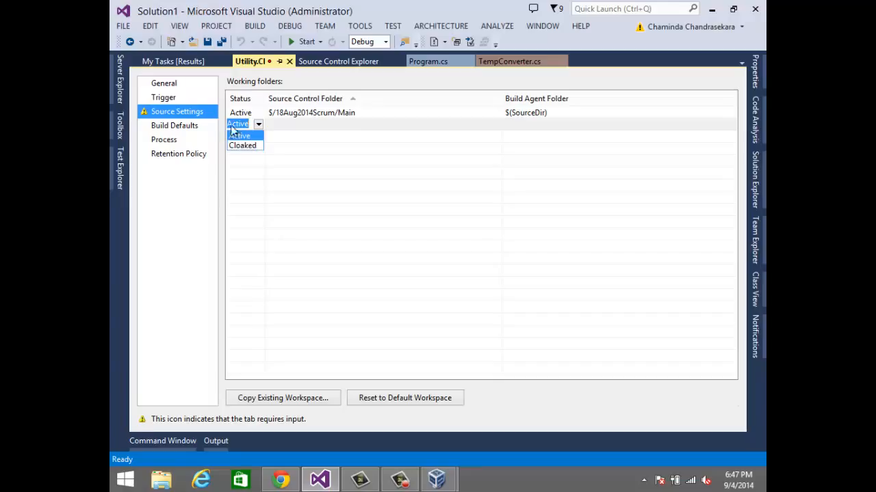
left_click(253, 147)
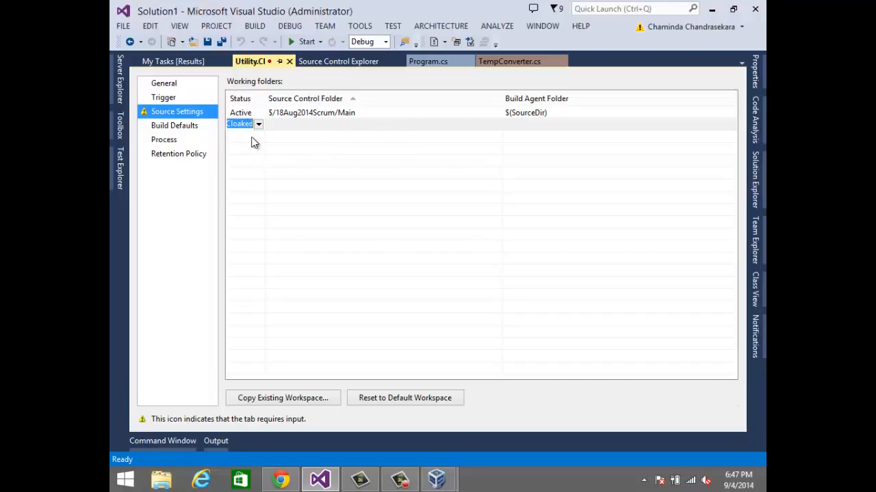
key("Escape")
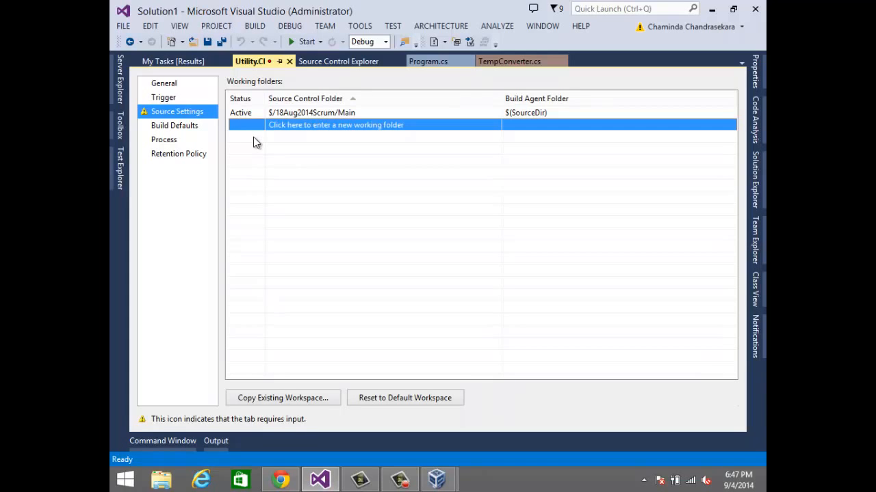
Step: In the build defaults, keep Hosted Build Controller and set the staging location to not copy output files to a drop folder
left_click(171, 126)
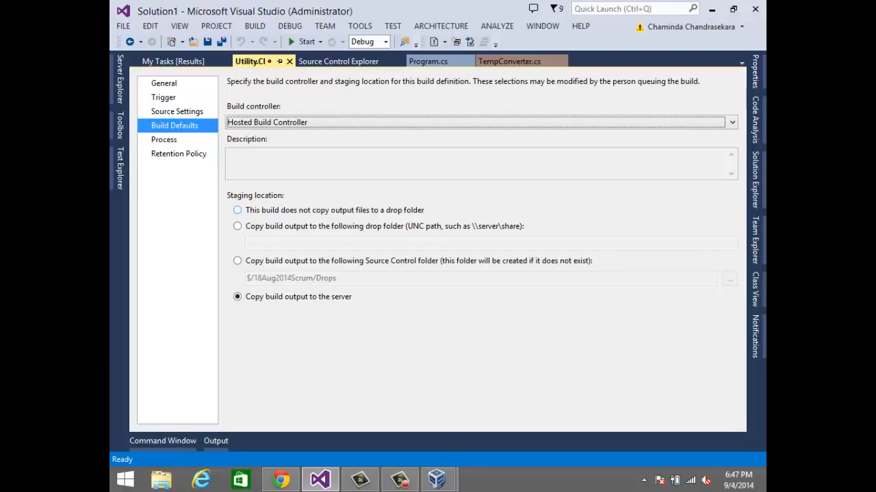
left_click(721, 122)
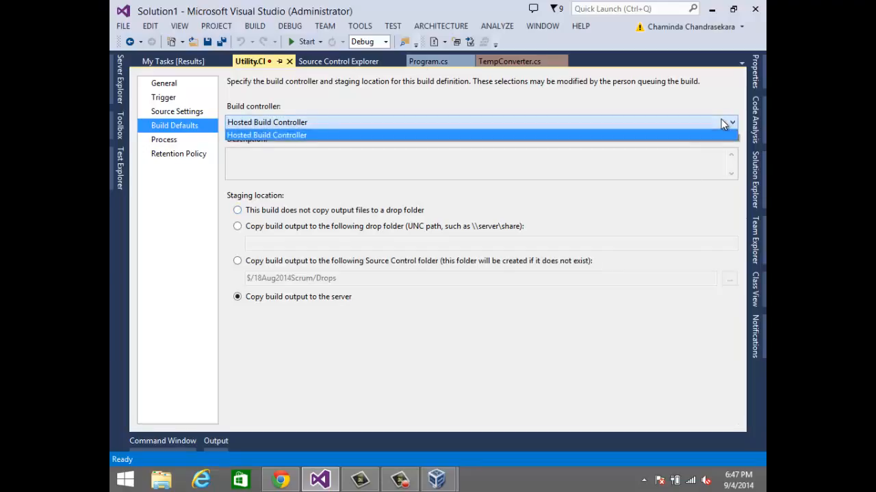
left_click(721, 123)
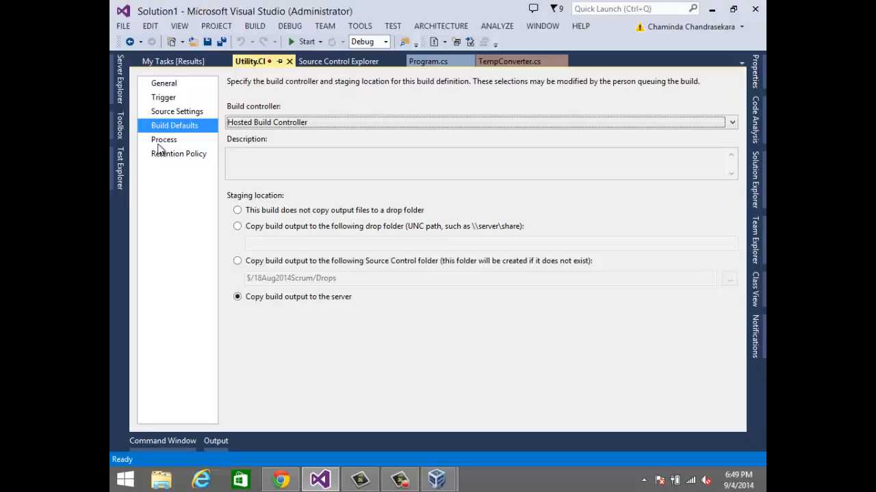
left_click(239, 208)
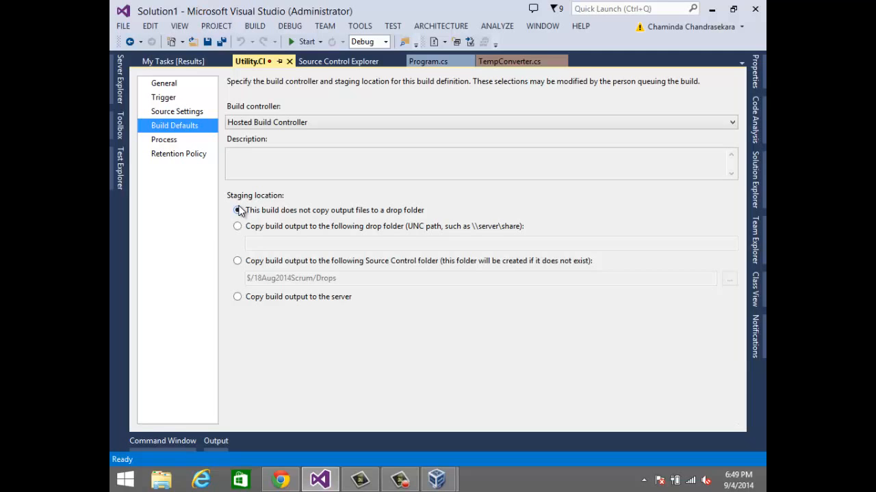
Step: Review the build process template details and the solution files listed under Projects to Build
left_click(172, 142)
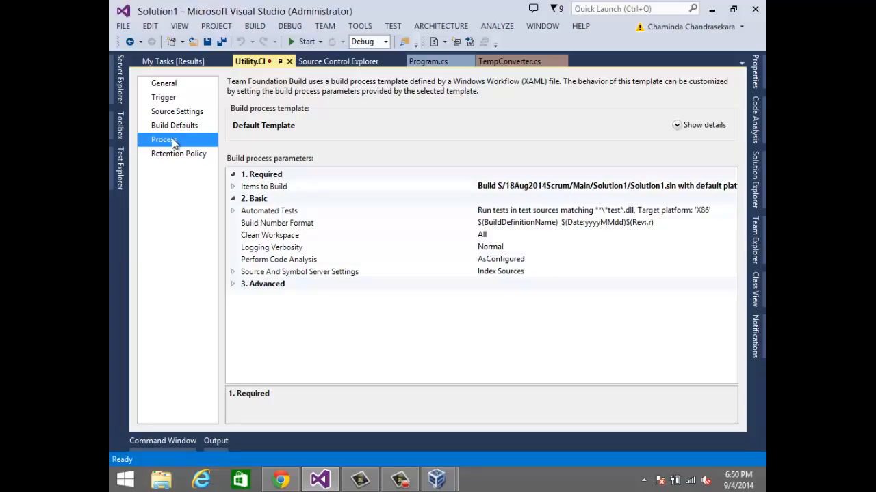
left_click(677, 126)
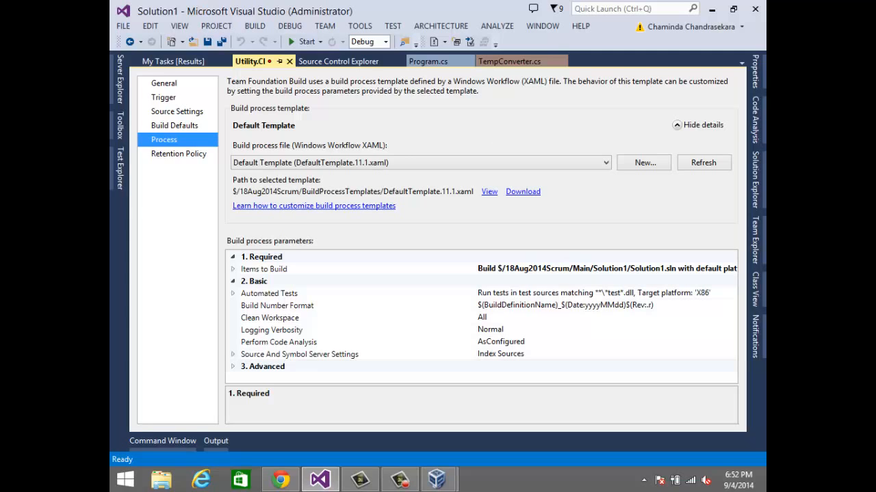
left_click(681, 126)
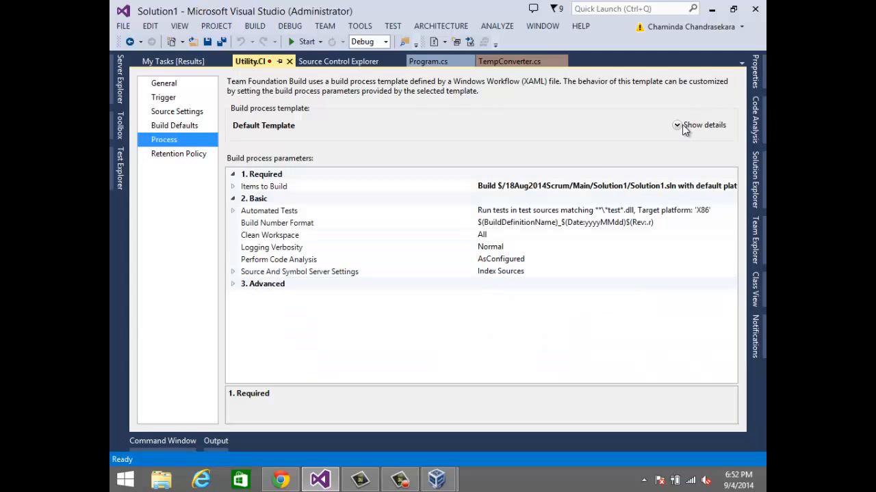
left_click(234, 186)
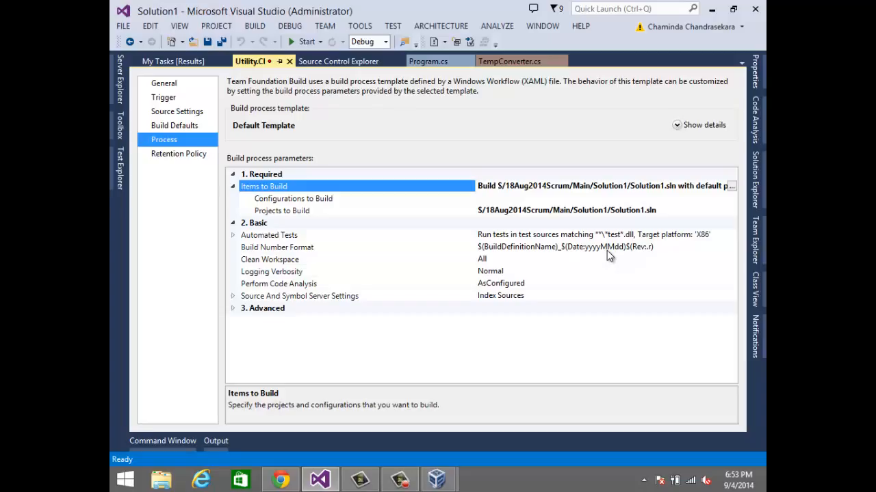
left_click(727, 210)
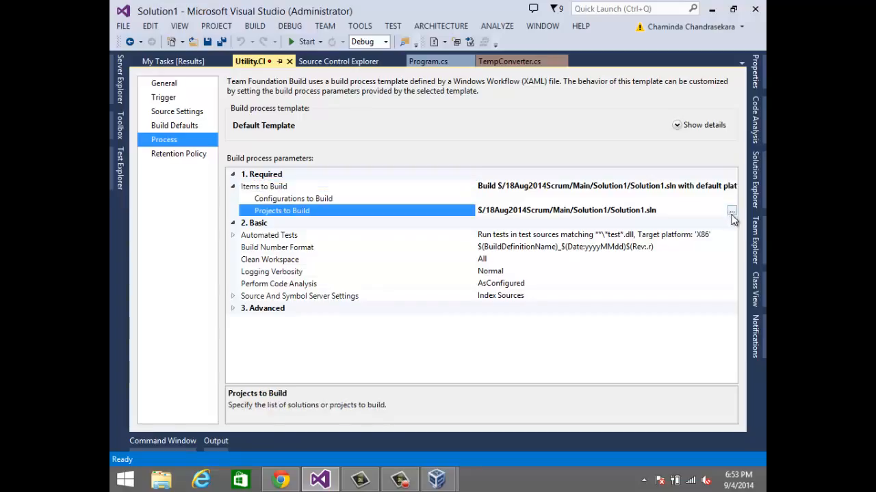
left_click(731, 212)
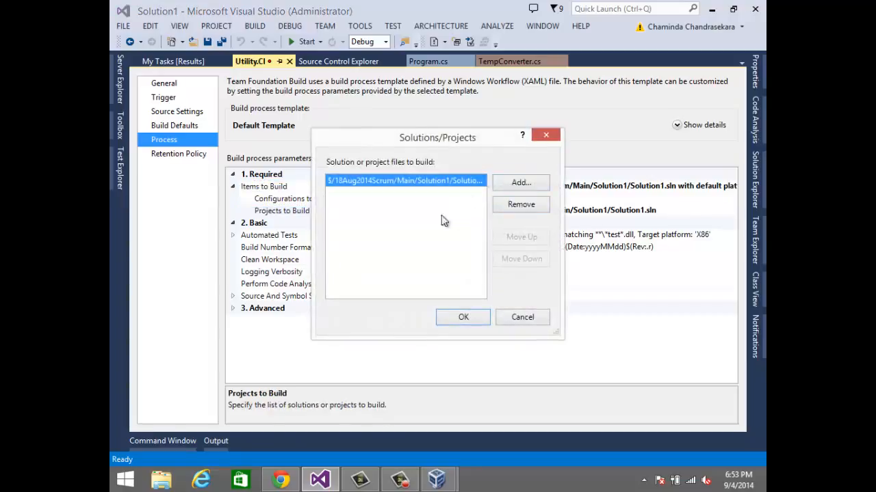
left_click(545, 136)
Step: Add a Release configuration with the Any CPU platform to the configurations to build
left_click(539, 199)
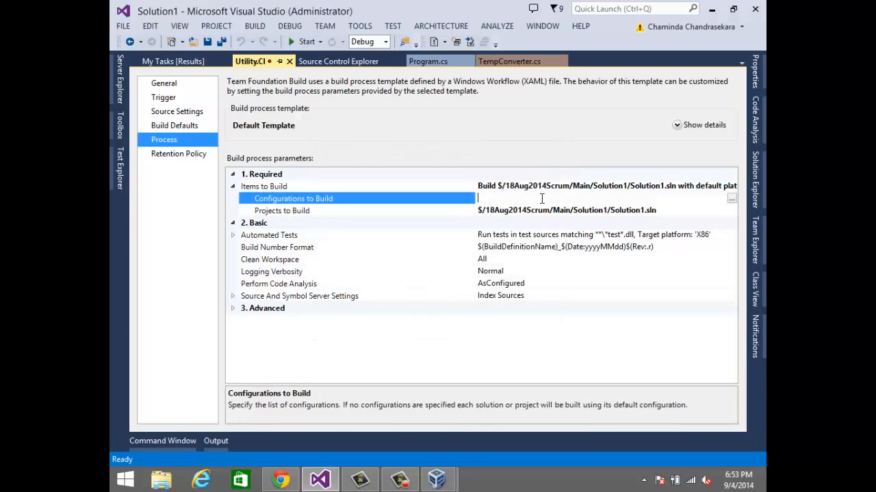
left_click(730, 199)
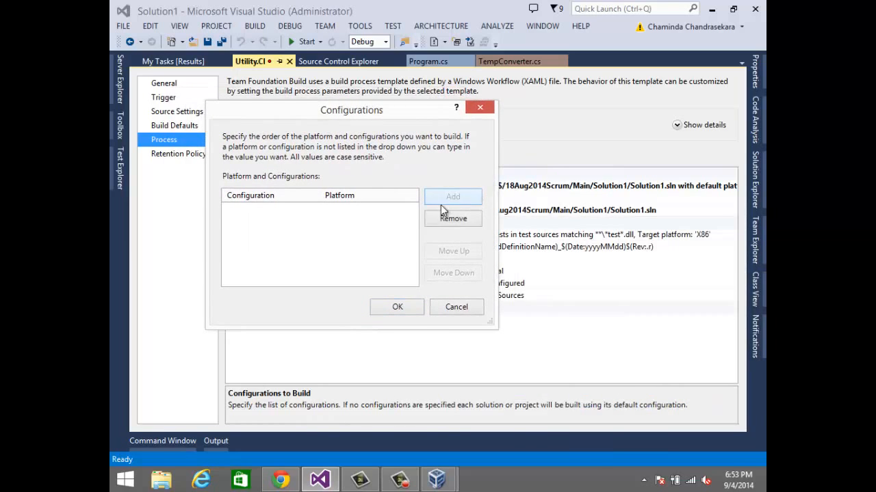
left_click(472, 197)
left_click(313, 210)
left_click(293, 233)
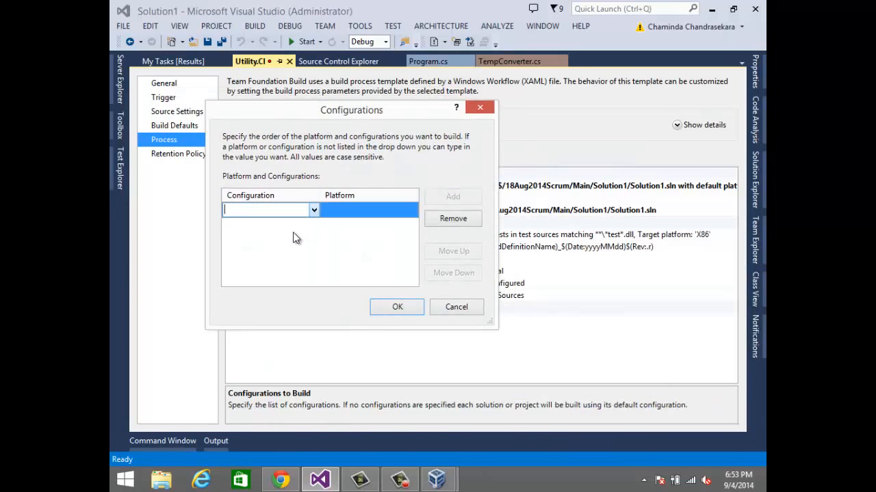
left_click(357, 215)
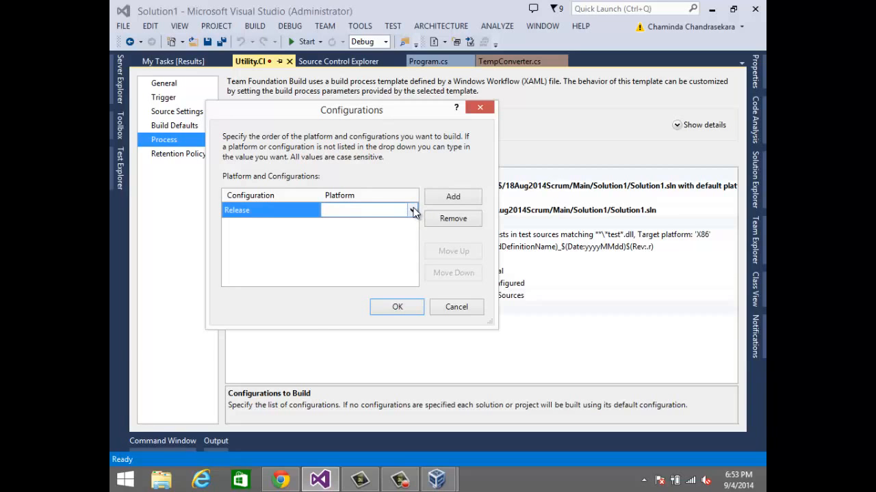
left_click(412, 210)
left_click(369, 230)
left_click(380, 310)
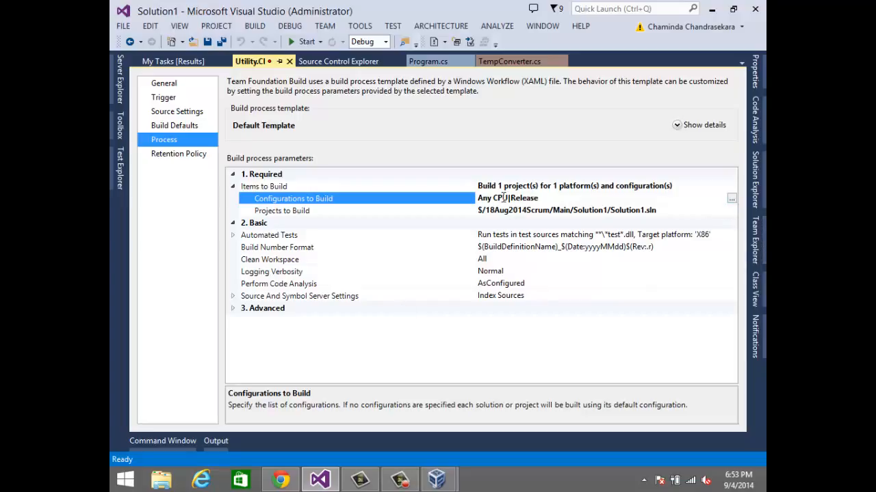
Step: Examine the automated test source settings, the Clean Workspace choices and the Logging Verbosity parameter
left_click(233, 235)
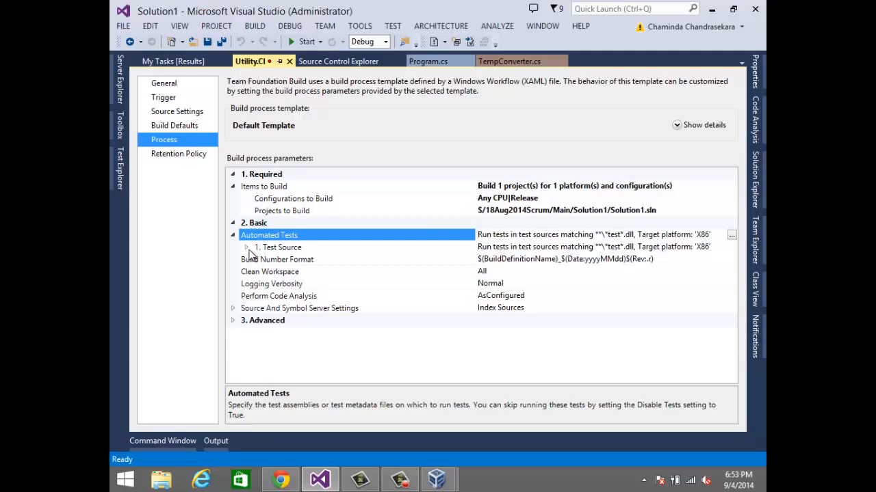
left_click(247, 248)
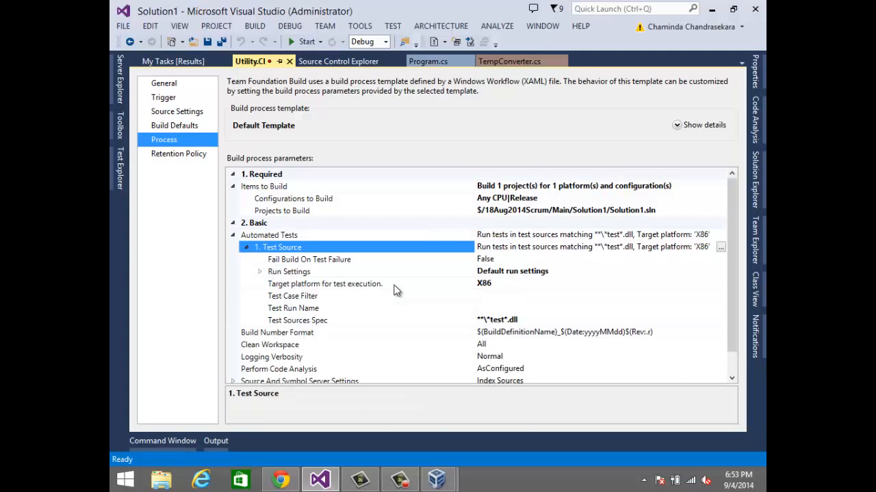
scroll(402, 292, "down", 1)
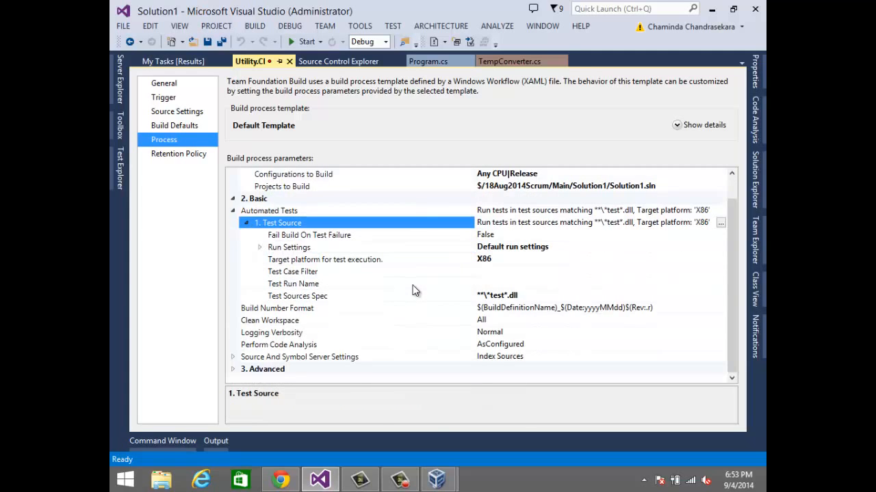
left_click(279, 321)
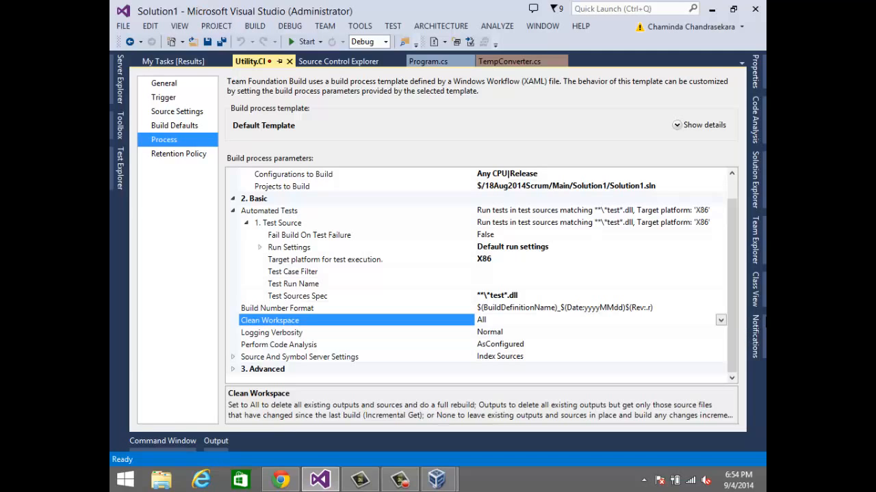
left_click(723, 319)
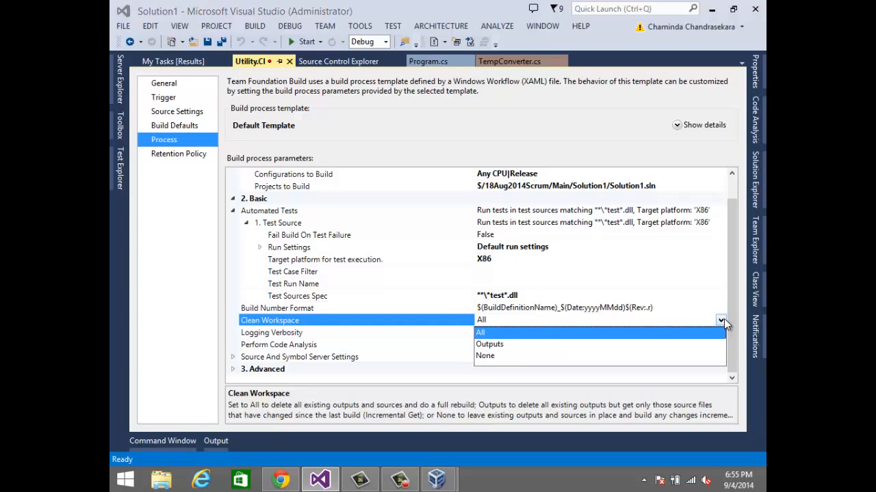
left_click(498, 320)
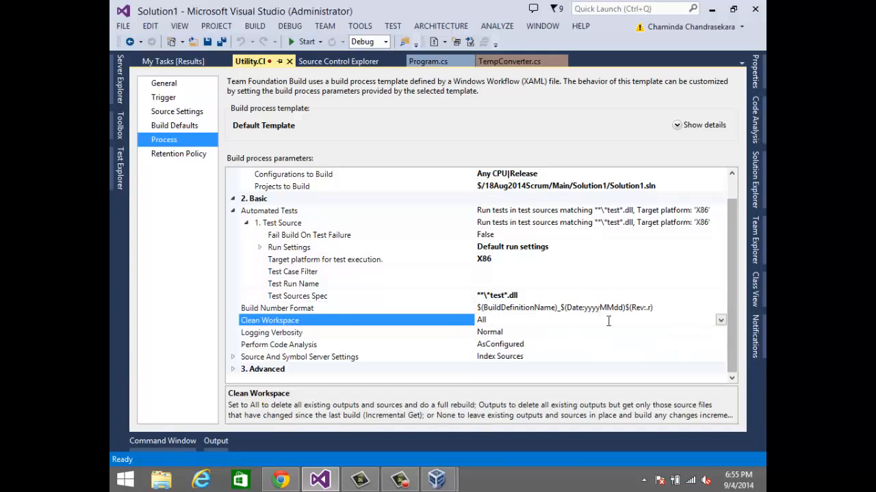
left_click(311, 334)
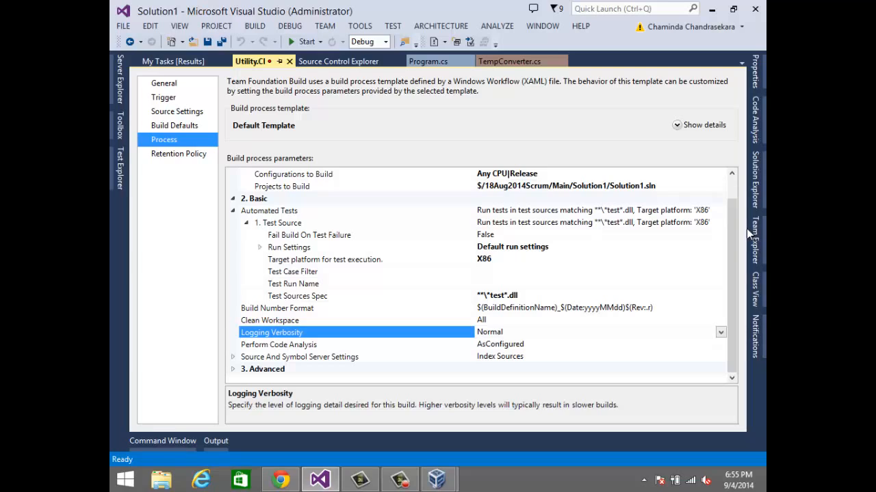
Step: Try X86 as the MSBuild platform in the advanced parameters, and set it back to Auto
left_click(233, 369)
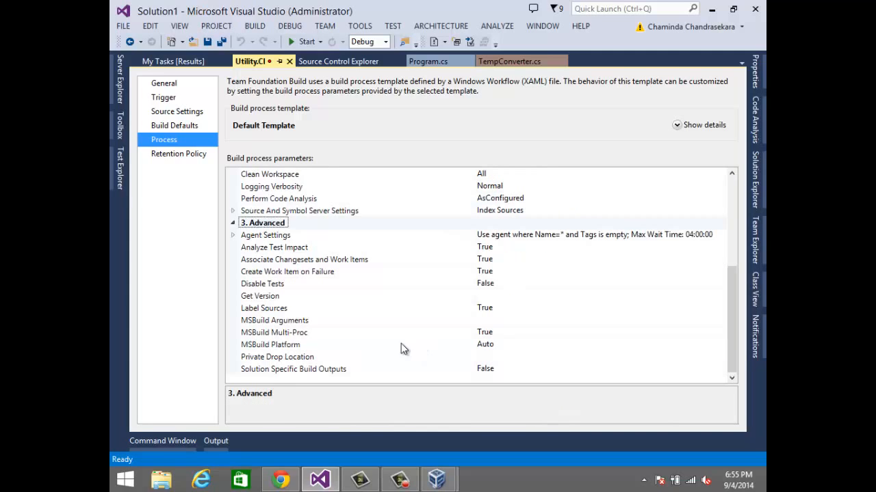
left_click(315, 346)
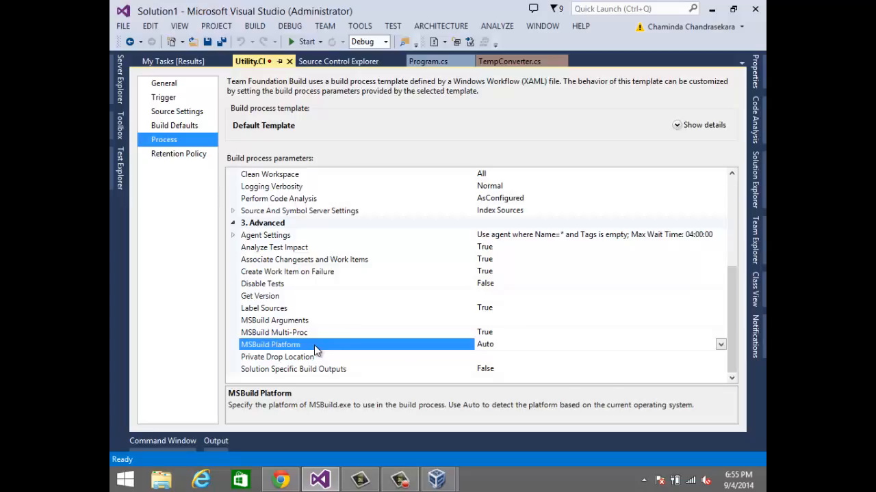
left_click(721, 346)
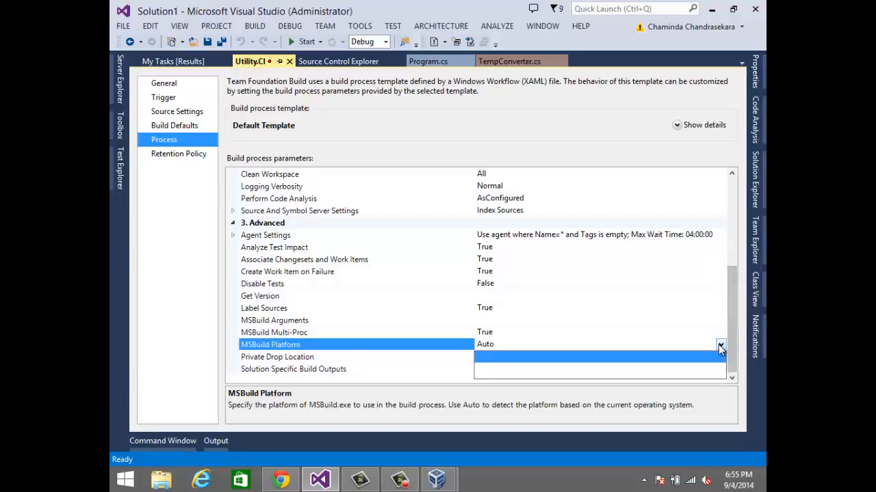
left_click(488, 373)
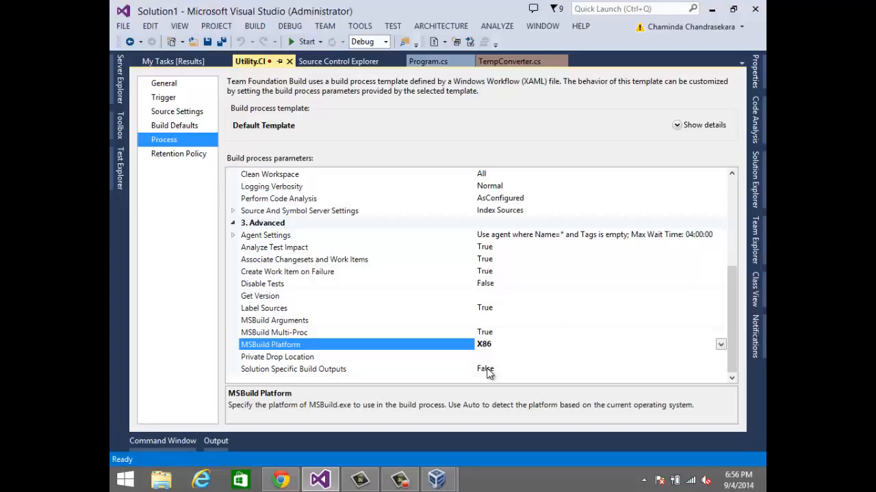
left_click(721, 345)
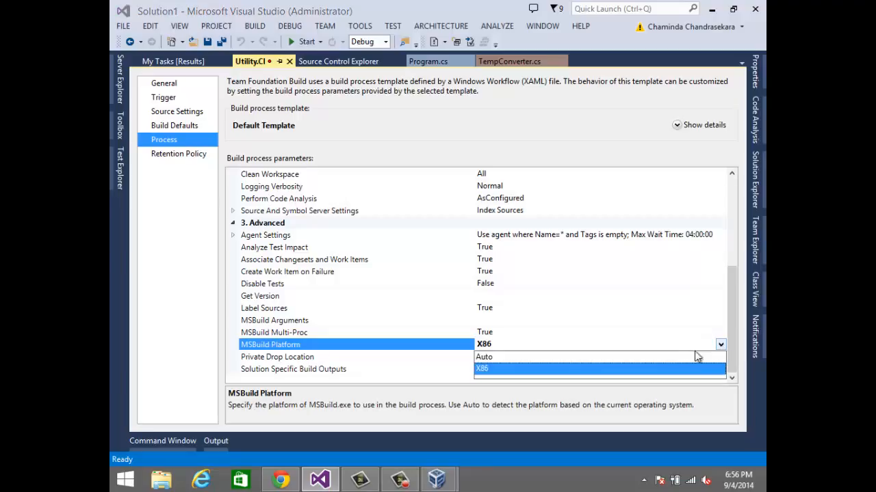
left_click(662, 360)
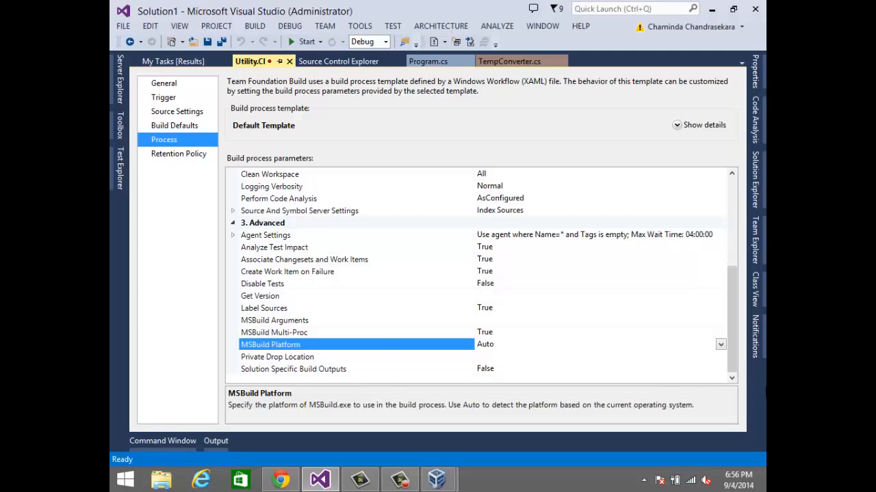
Step: Set the Tag Comparison Operator in the advanced agent settings to MatchAtLeast
left_click(233, 236)
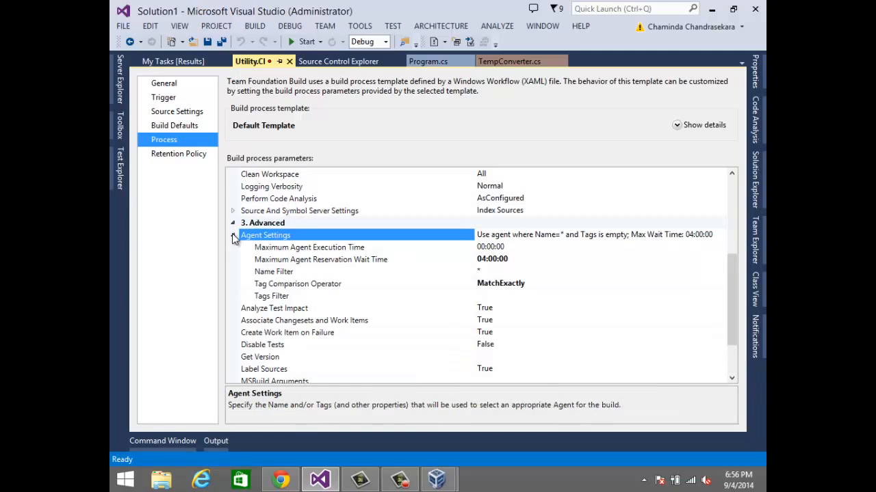
left_click(559, 283)
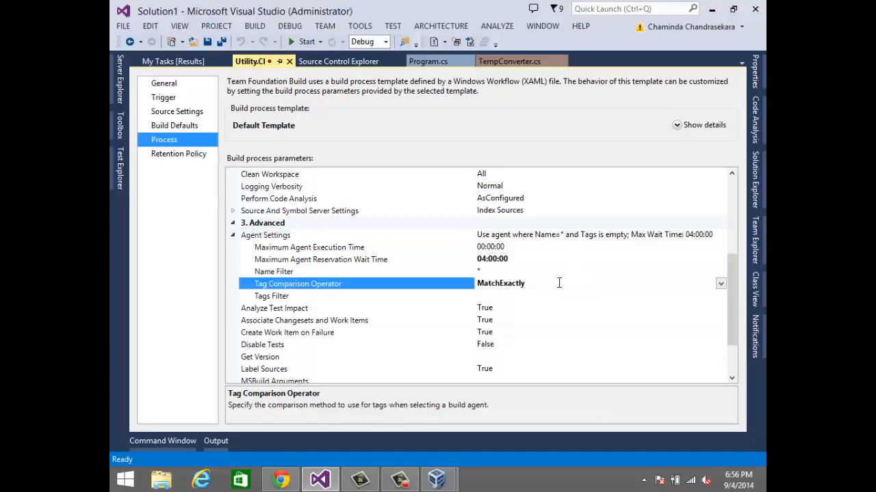
left_click(720, 284)
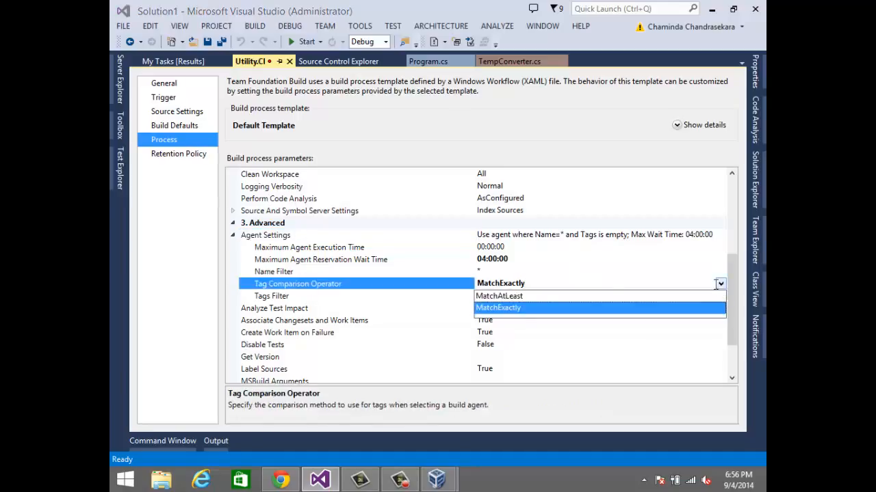
left_click(524, 297)
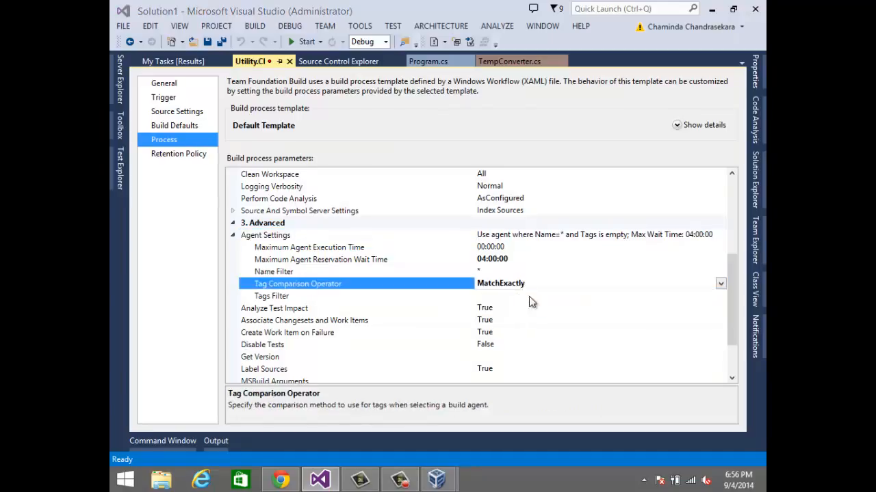
Step: Inspect the tags editor for the agent settings' Tags Filter, and close it without adding a tag
left_click(715, 297)
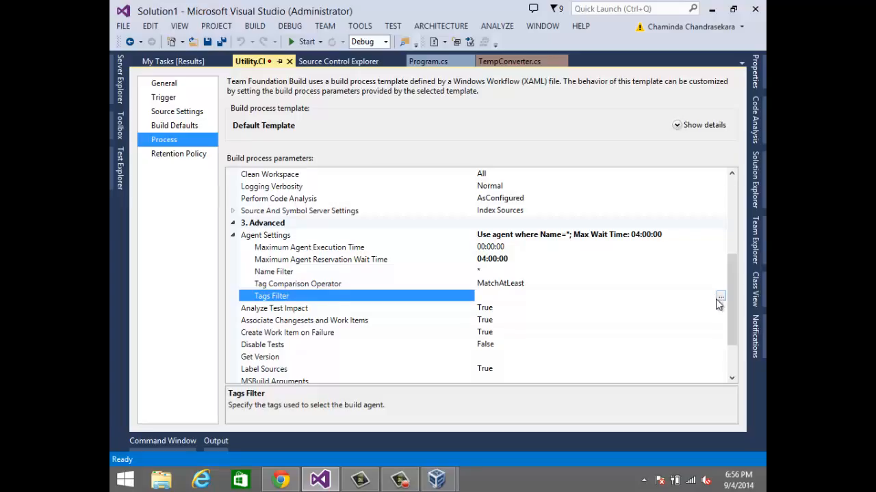
left_click(716, 295)
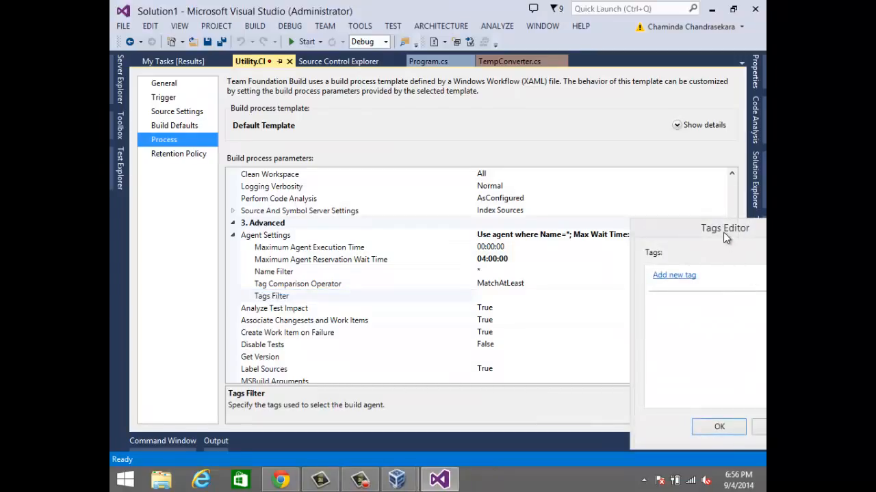
left_click_drag(723, 232, 378, 195)
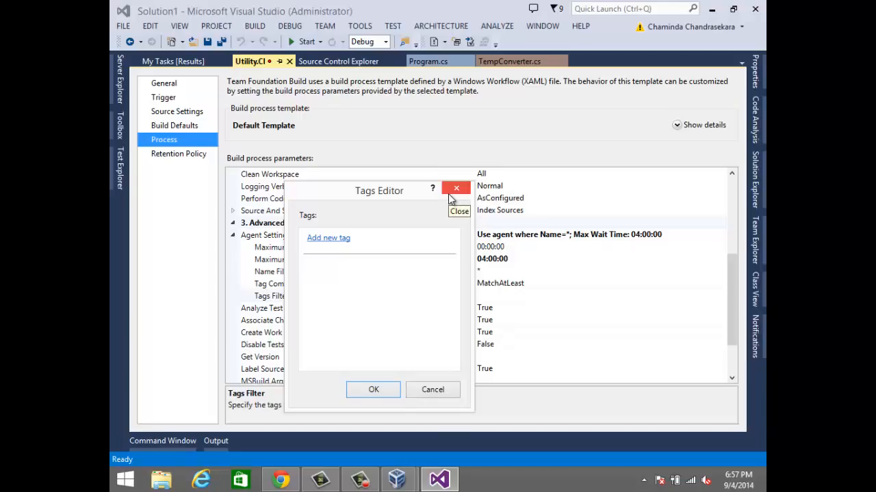
left_click(455, 189)
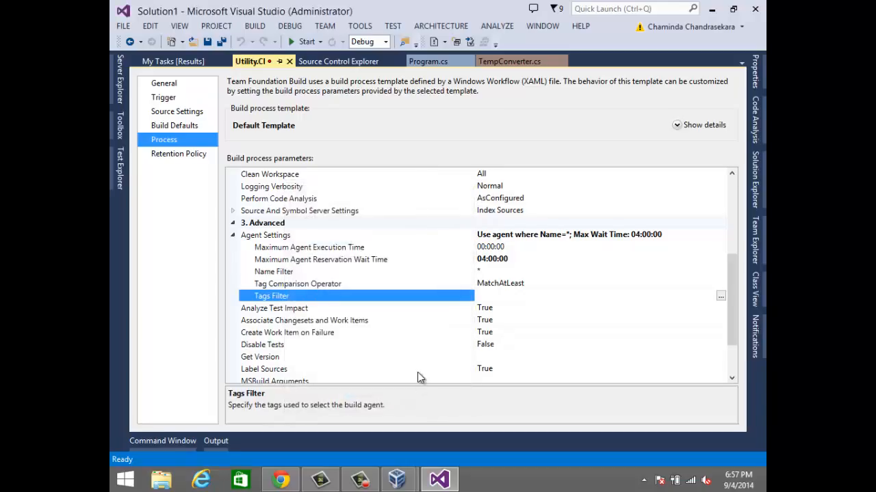
Step: Switch to Oracle VM VirtualBox Manager, start the saved TFS virtual machine, and return to Visual Studio
mouse_move(400, 487)
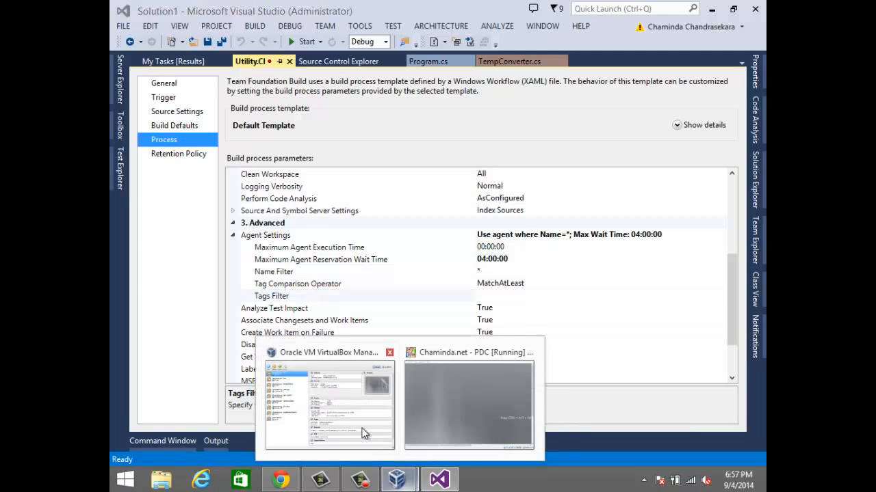
left_click(370, 383)
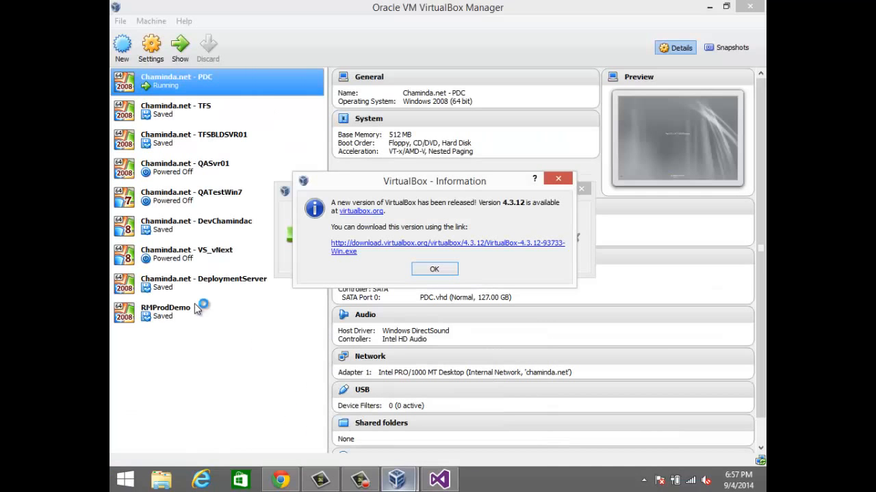
left_click(433, 269)
left_click(164, 116)
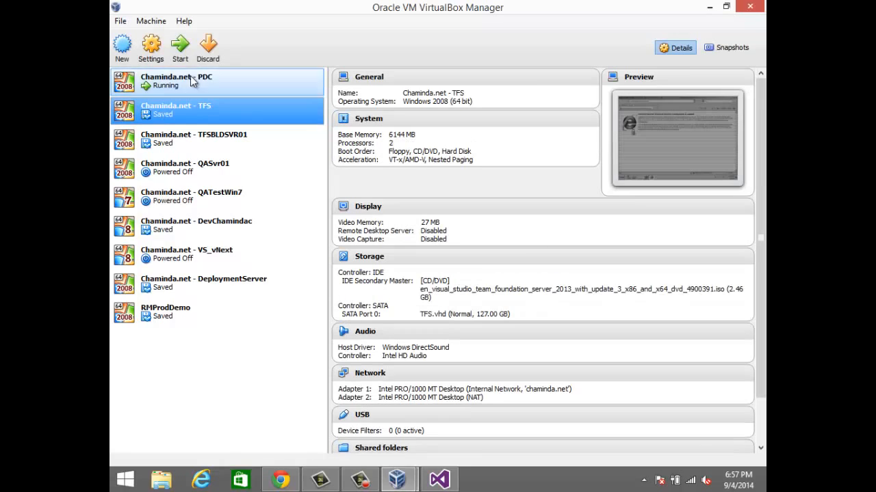
left_click(180, 46)
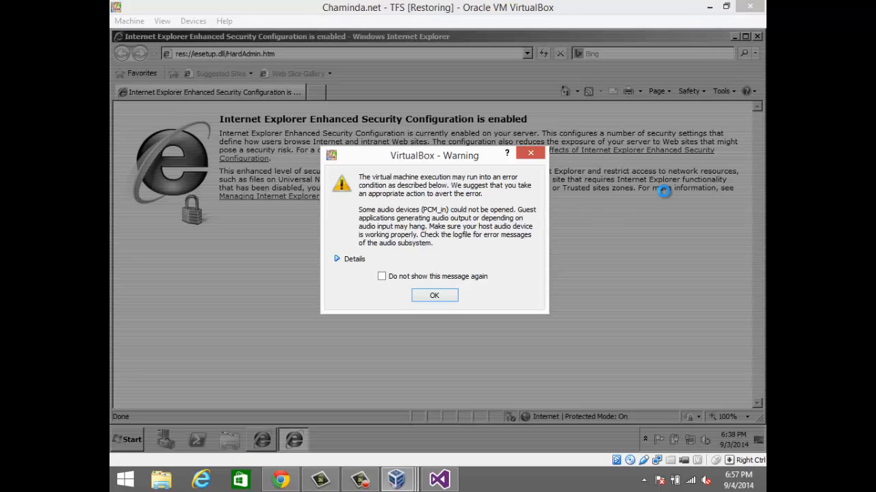
left_click(435, 295)
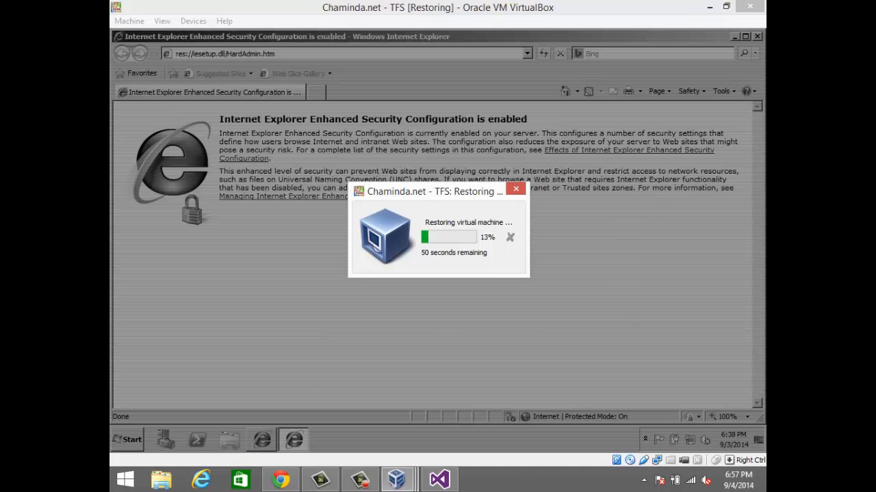
left_click(442, 480)
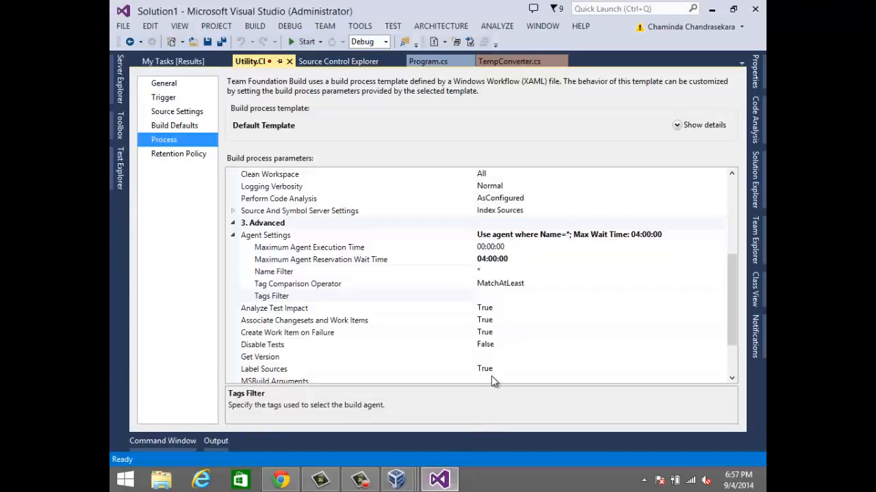
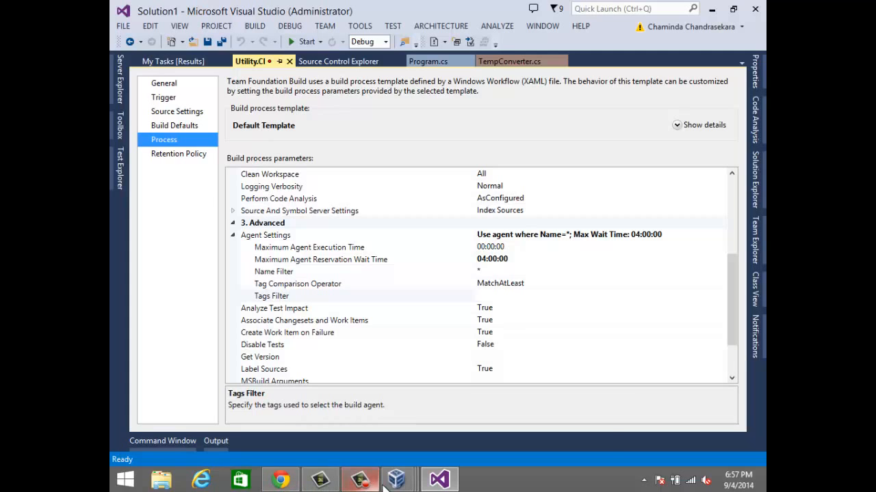
Step: Check the virtual machines in Oracle VM VirtualBox Manager, return to Visual Studio, and view the description of the Get Version parameter
mouse_move(397, 482)
left_click(287, 428)
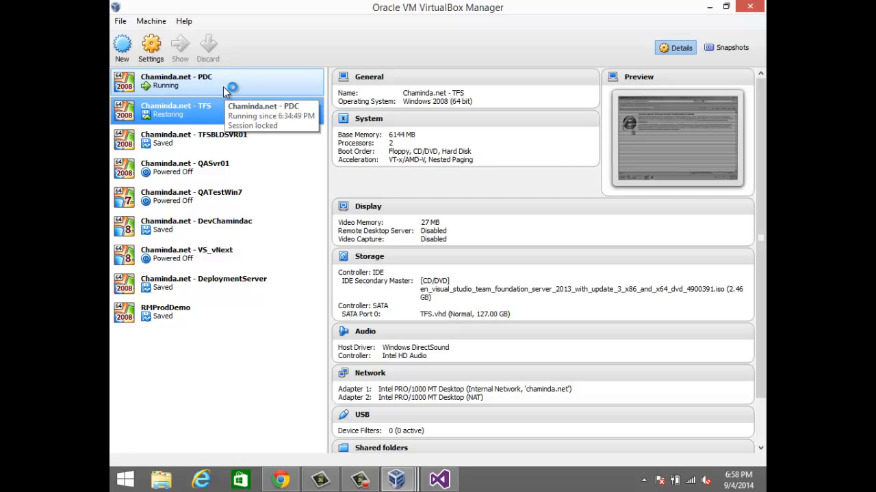
left_click(708, 8)
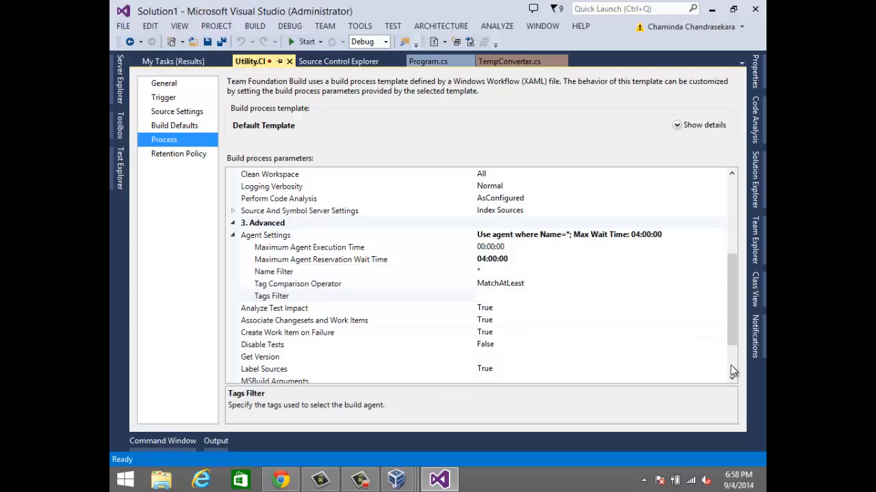
scroll(732, 371, "down", 3)
left_click(258, 299)
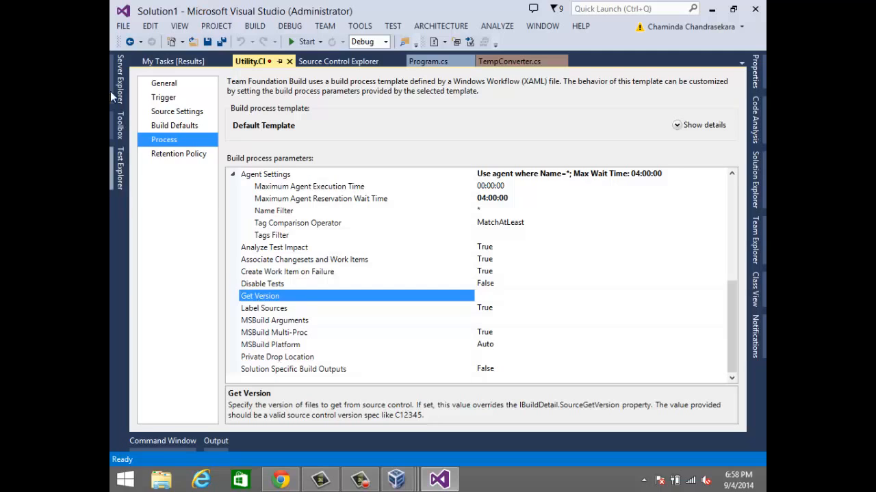
Step: Set the retention policy for succeeded triggered and manual builds to Keep Latest Only, and save and close the Utility.CI definition
left_click(179, 154)
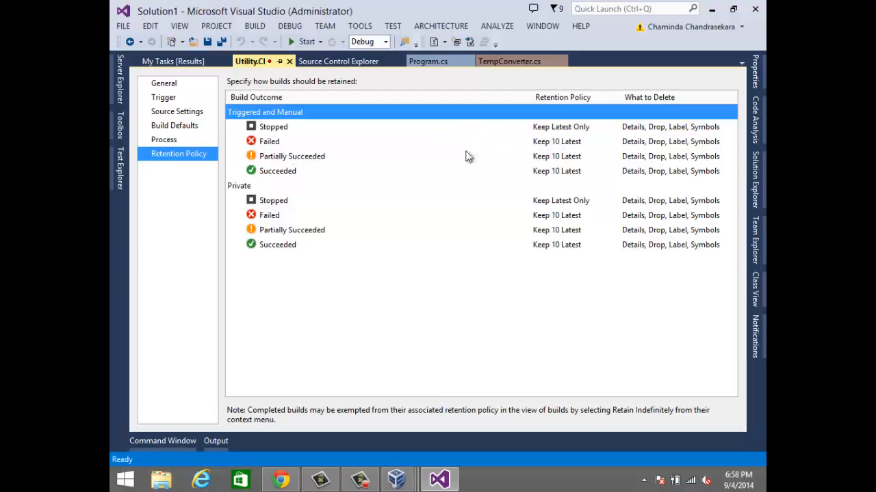
left_click(557, 161)
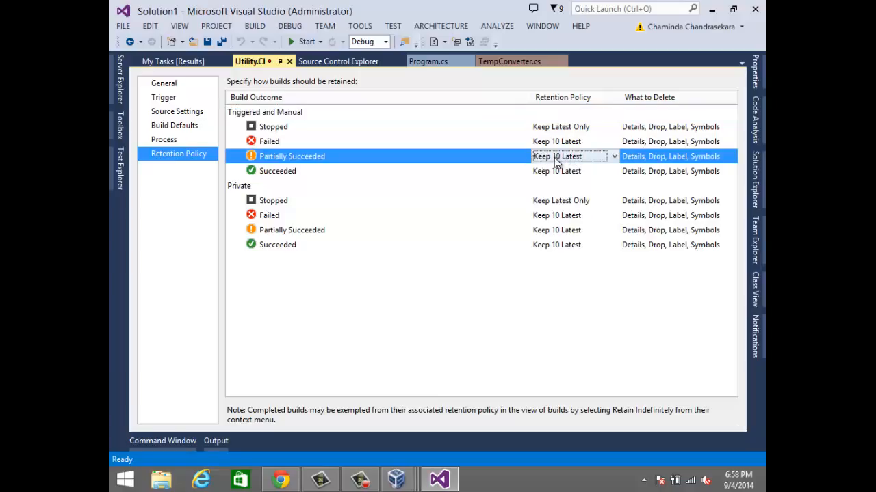
left_click(452, 175)
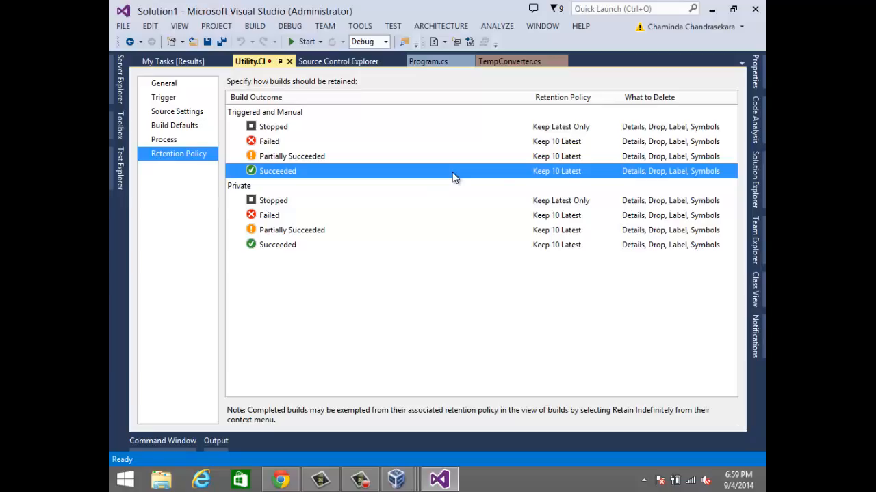
left_click(590, 181)
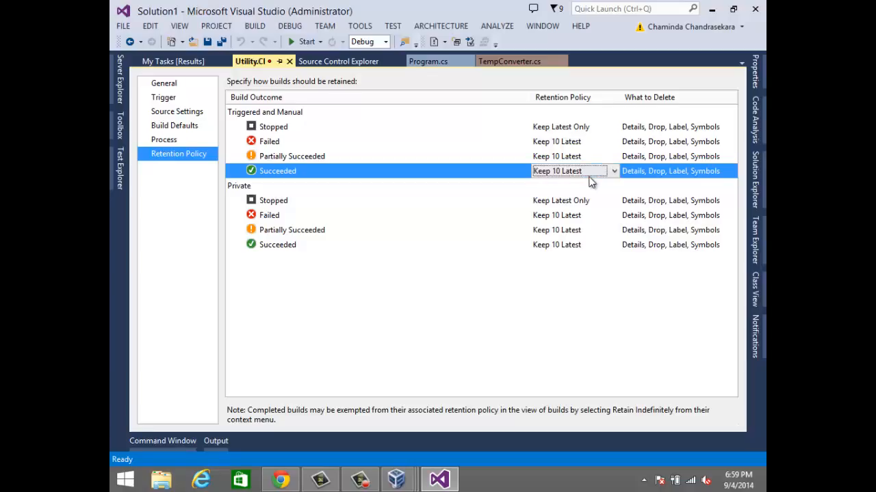
left_click(591, 179)
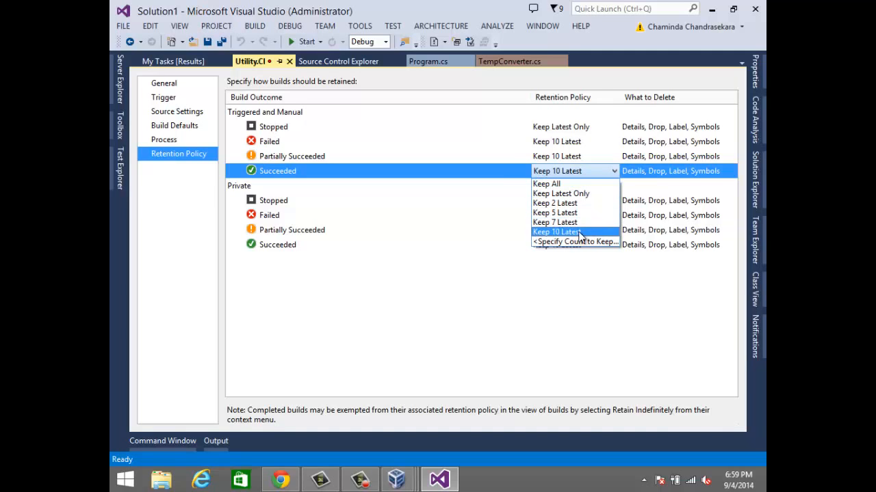
left_click(559, 194)
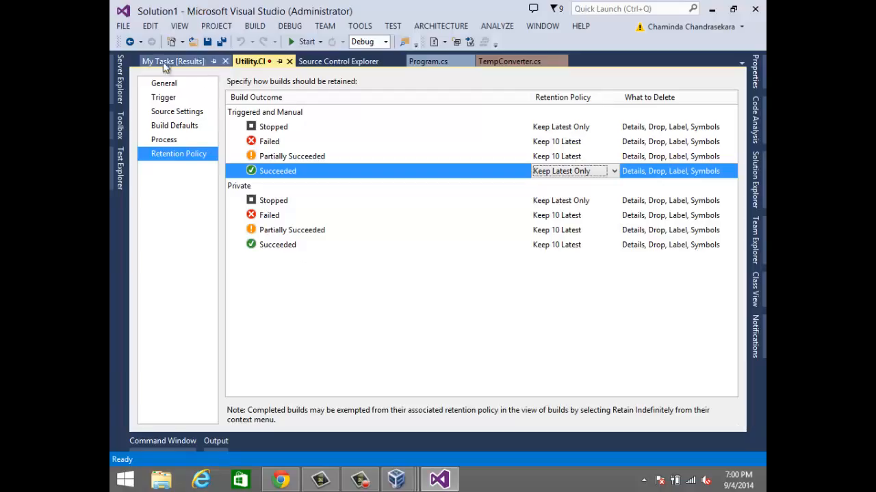
left_click(207, 42)
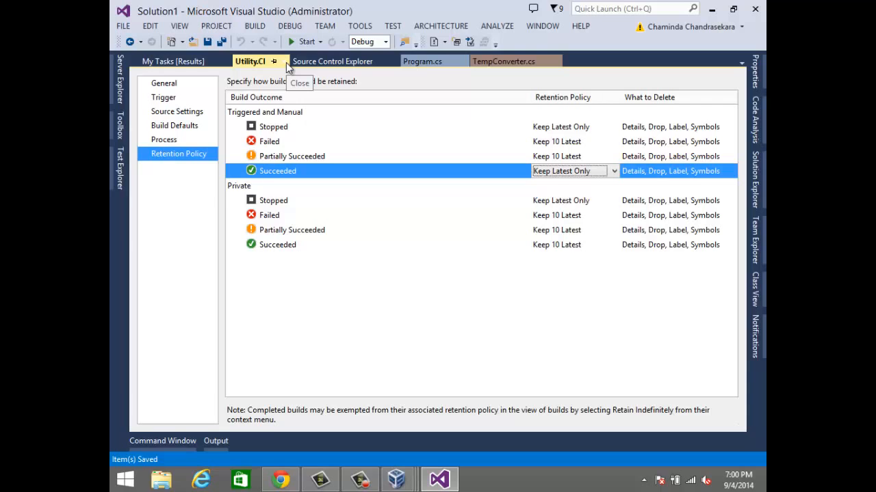
left_click(286, 63)
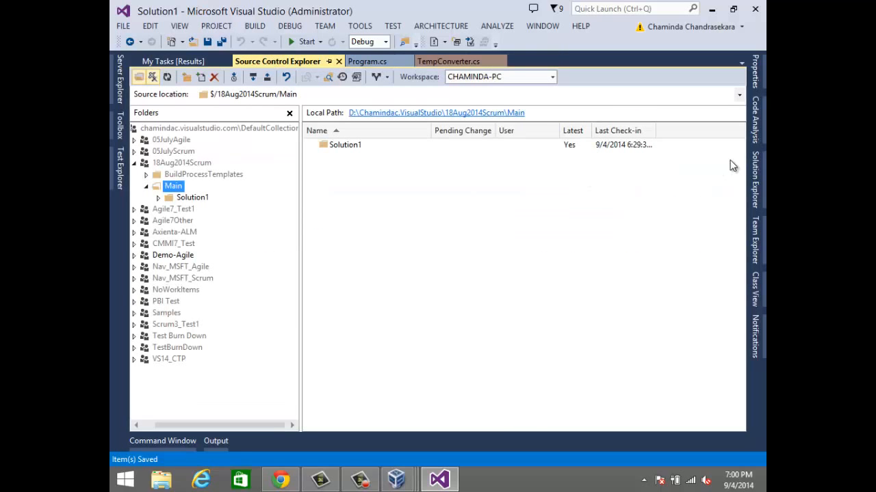
Step: Reopen the Utility.CI build definition for editing, set its trigger to Continuous Integration, and save it
left_click(756, 171)
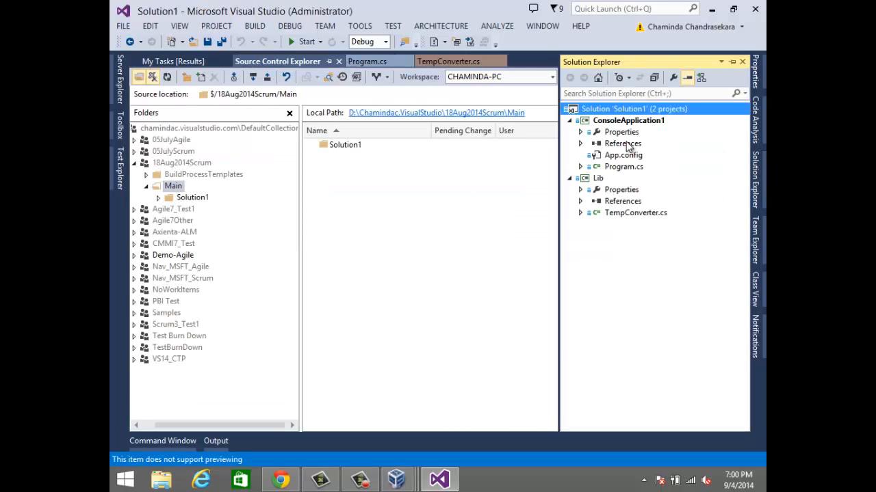
left_click(756, 242)
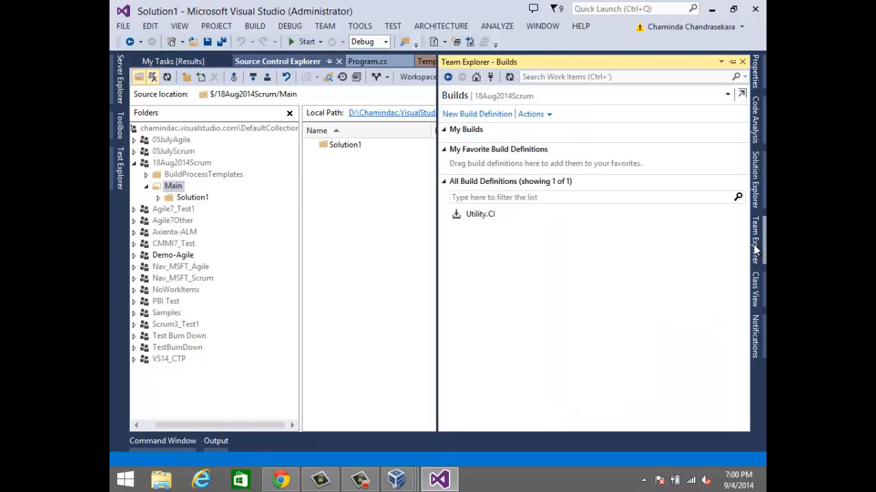
left_click(484, 216)
right_click(485, 219)
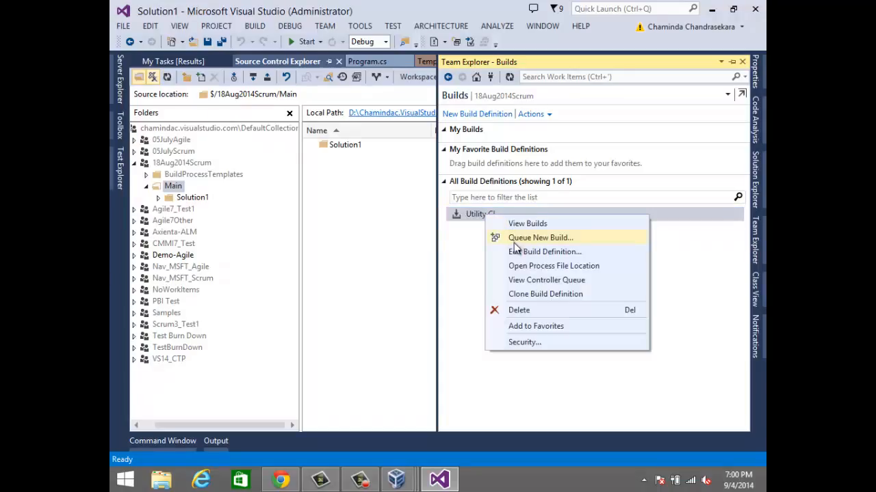
left_click(523, 238)
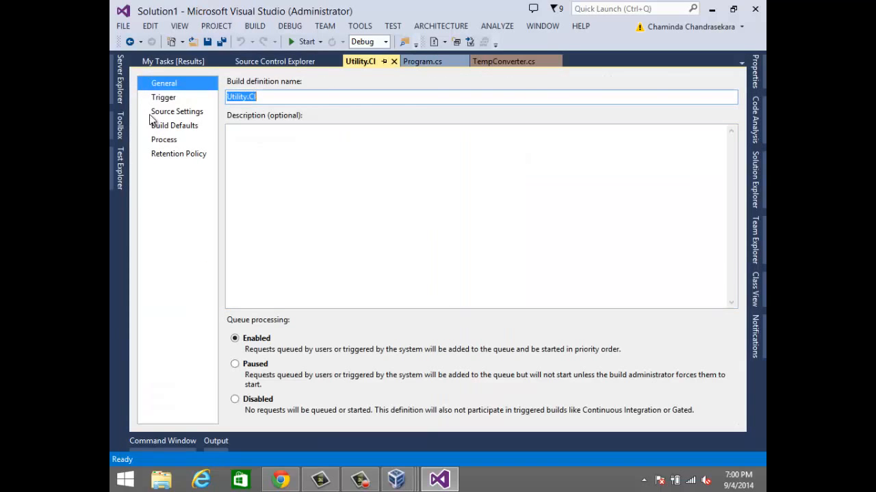
left_click(159, 100)
left_click(273, 122)
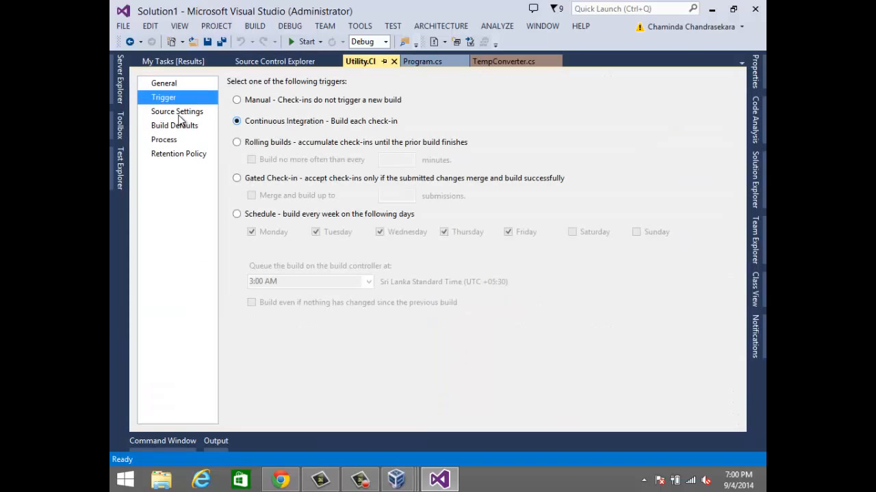
left_click(207, 42)
Step: Queue a new Utility.CI build after reviewing its advanced parameters, and open the queued build request
left_click(754, 228)
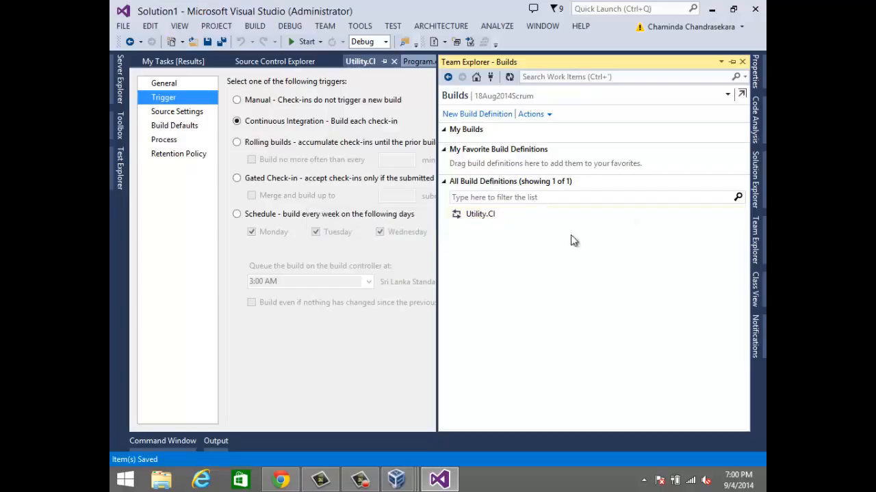
left_click(508, 217)
right_click(509, 219)
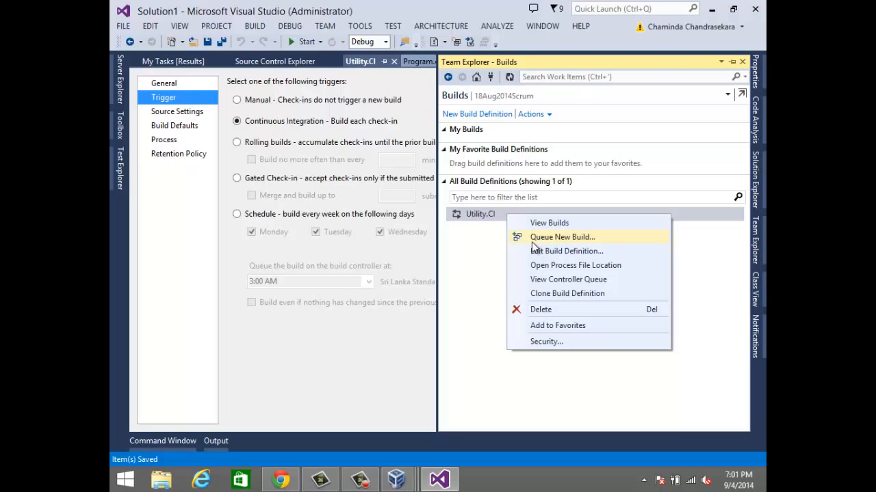
left_click(532, 238)
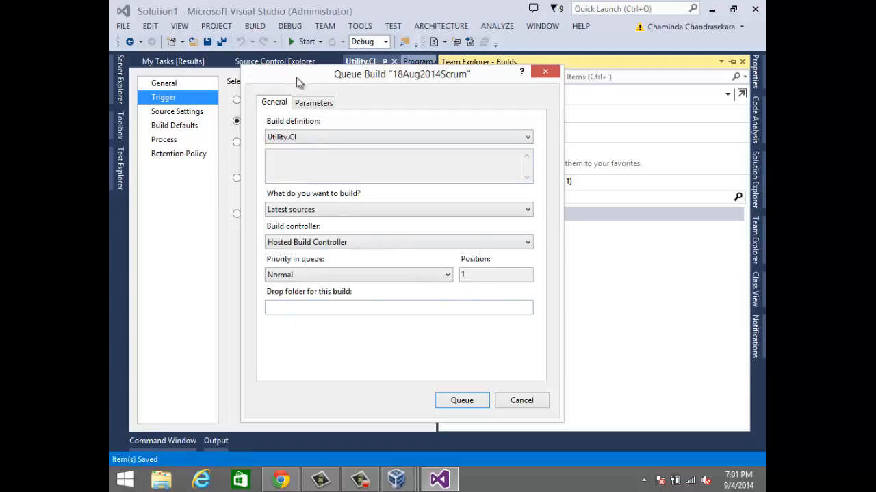
left_click(315, 104)
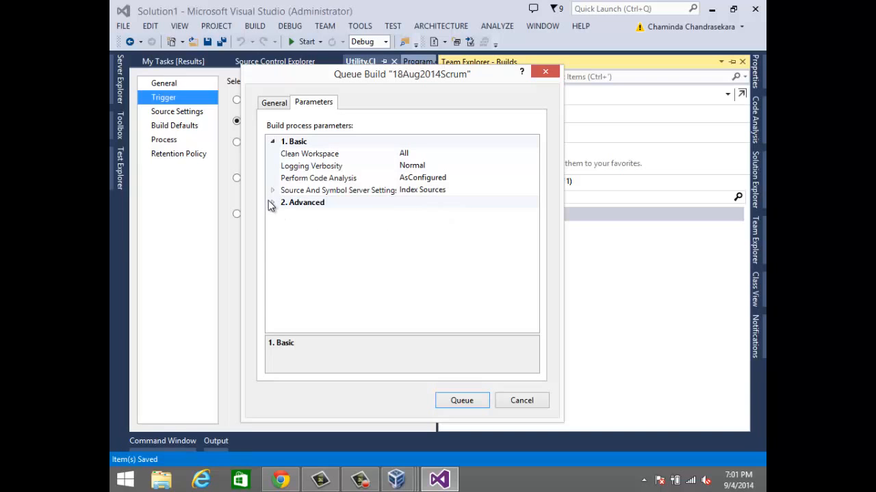
left_click(272, 203)
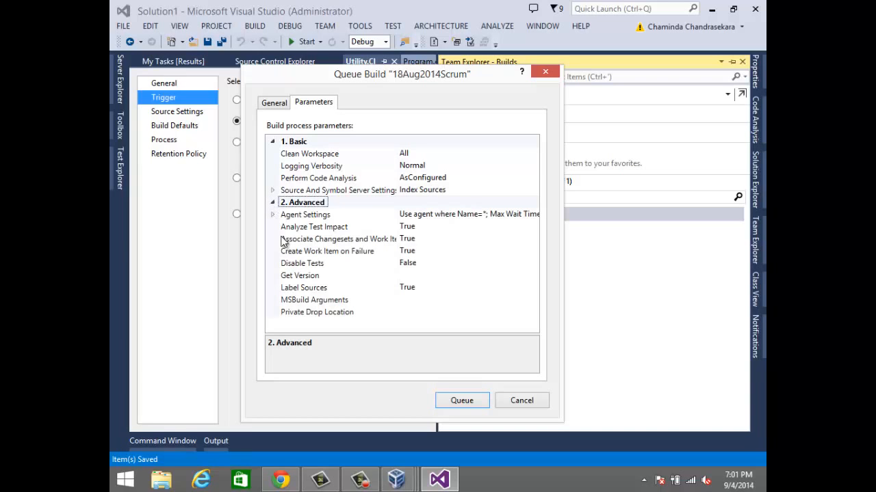
left_click(415, 276)
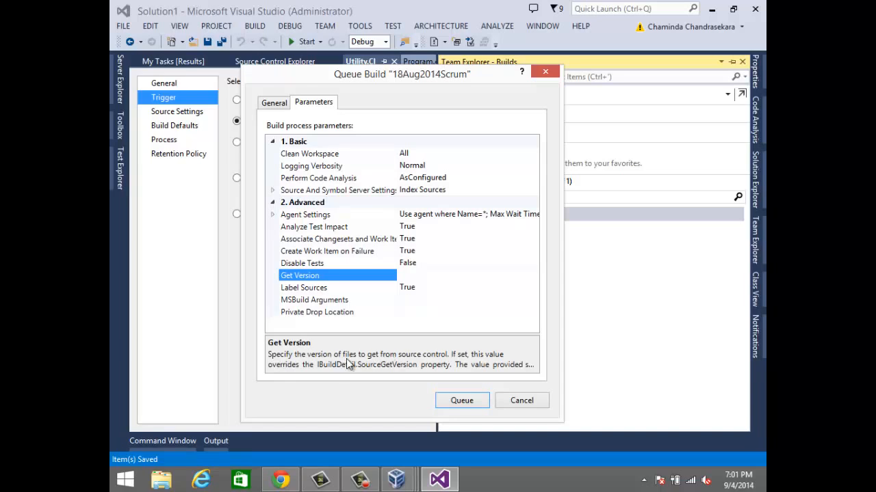
left_click(477, 403)
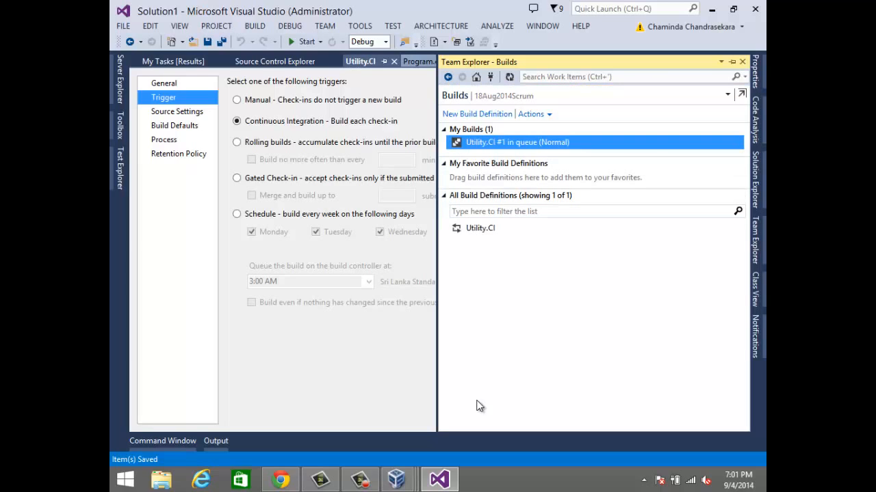
double_click(506, 144)
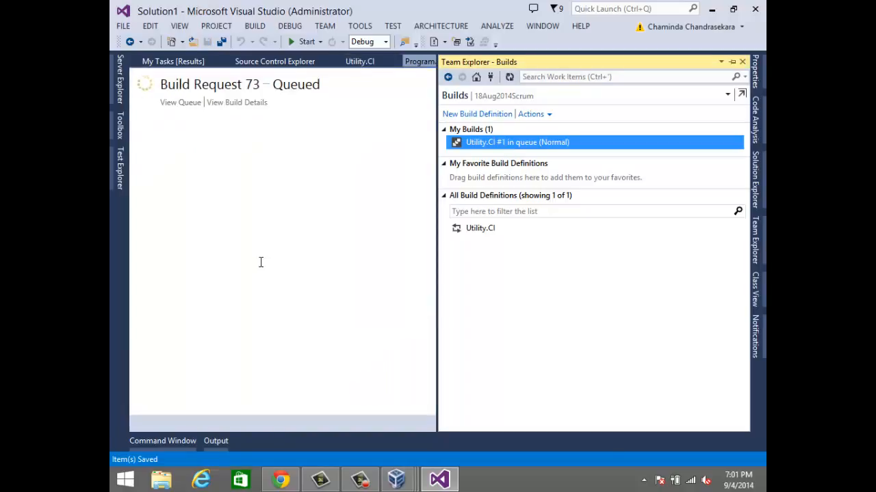
Step: Switch to Oracle VM VirtualBox Manager and start the saved TFSBLDSVR01 virtual machine, accepting the audio device warning
left_click(395, 481)
left_click(307, 425)
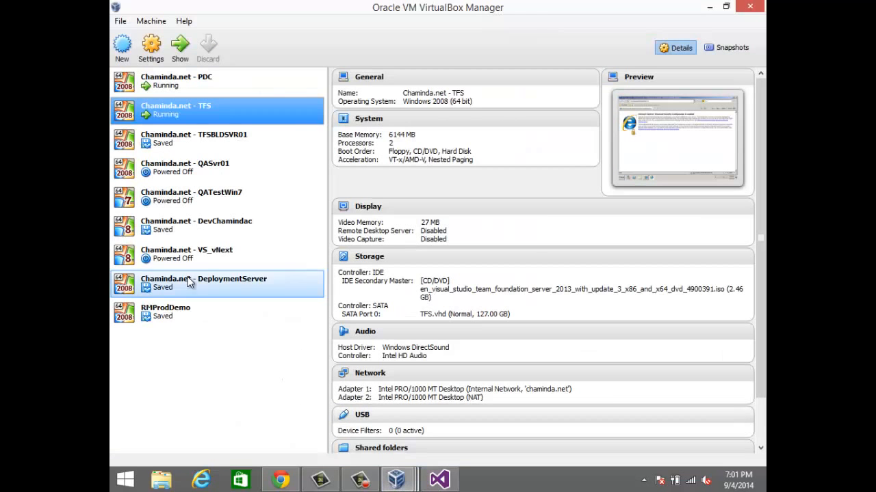
left_click(225, 146)
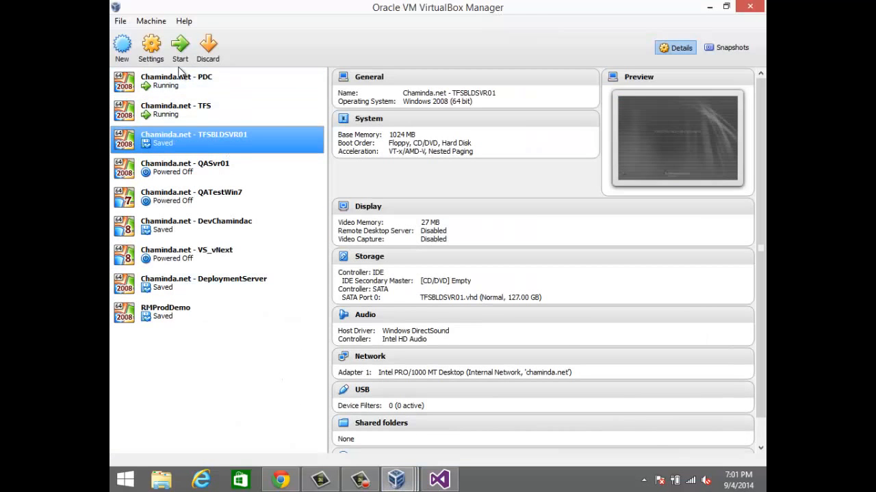
left_click(179, 56)
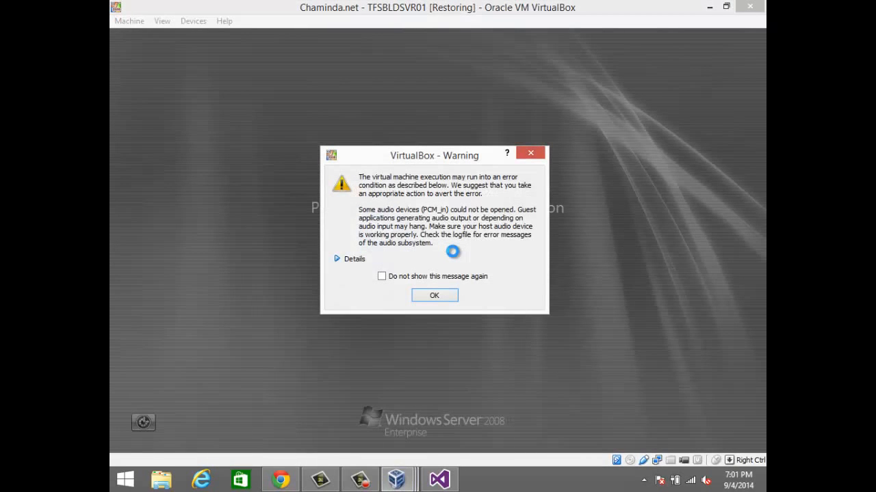
left_click(441, 294)
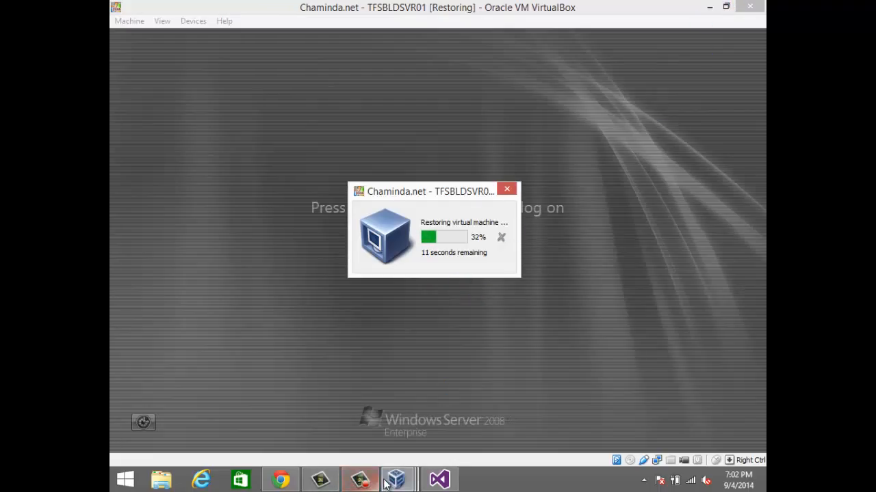
Step: Start the saved Windows 8.1 development virtual machine from Oracle VM VirtualBox Manager, accepting the audio device warning
mouse_move(387, 483)
left_click(190, 410)
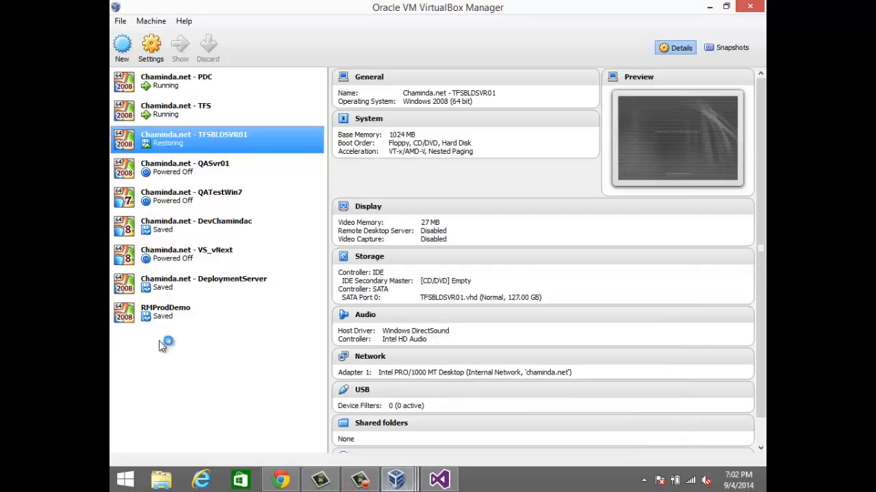
left_click(214, 236)
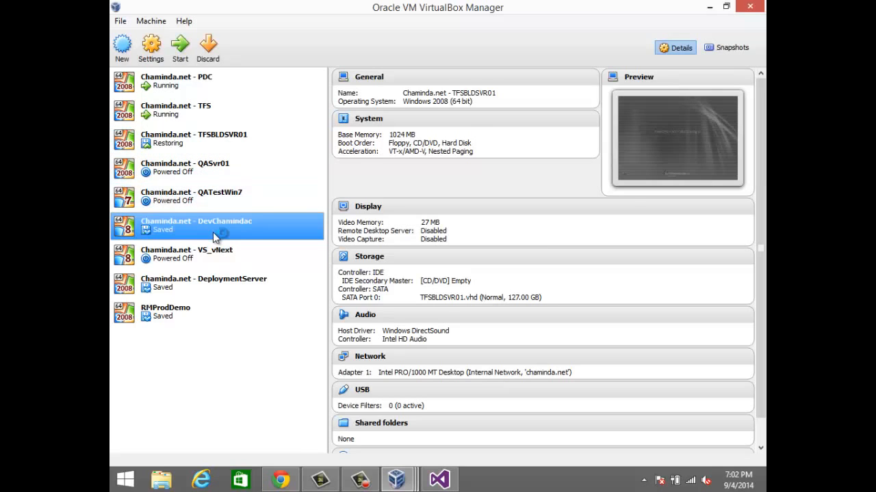
left_click(182, 58)
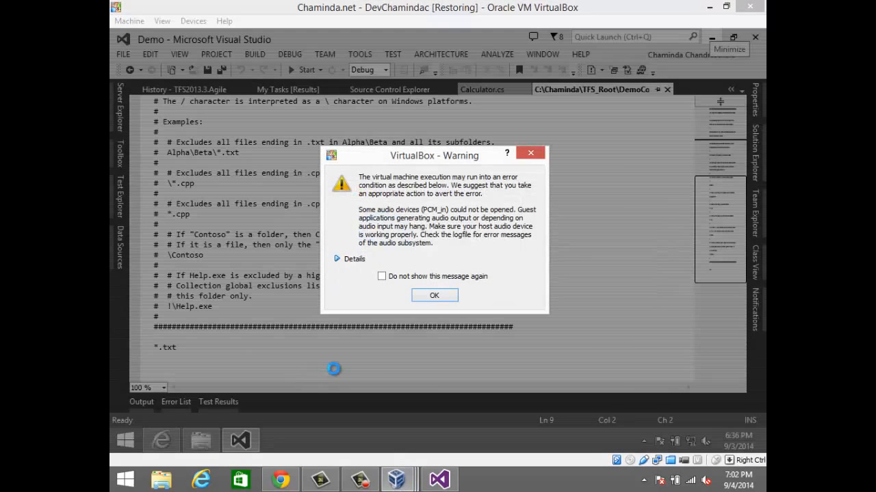
left_click(431, 293)
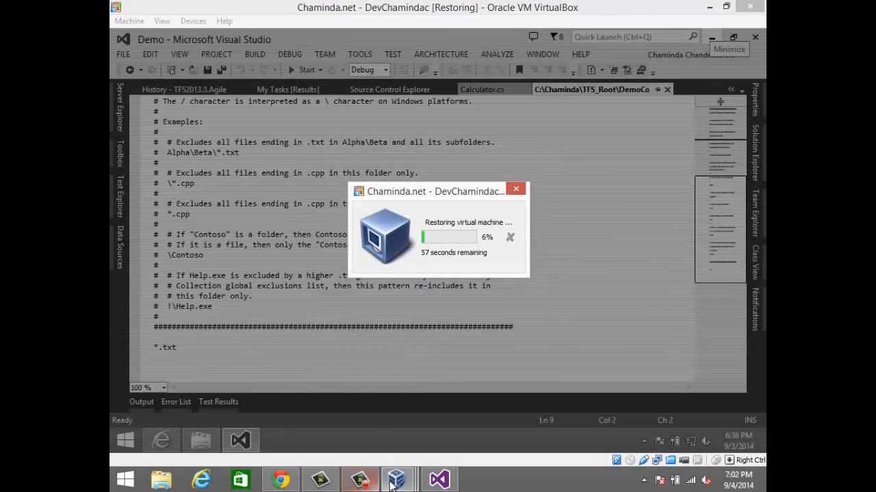
Step: Return to Visual Studio and narrow Team Explorer to give the build request view more width
mouse_move(394, 482)
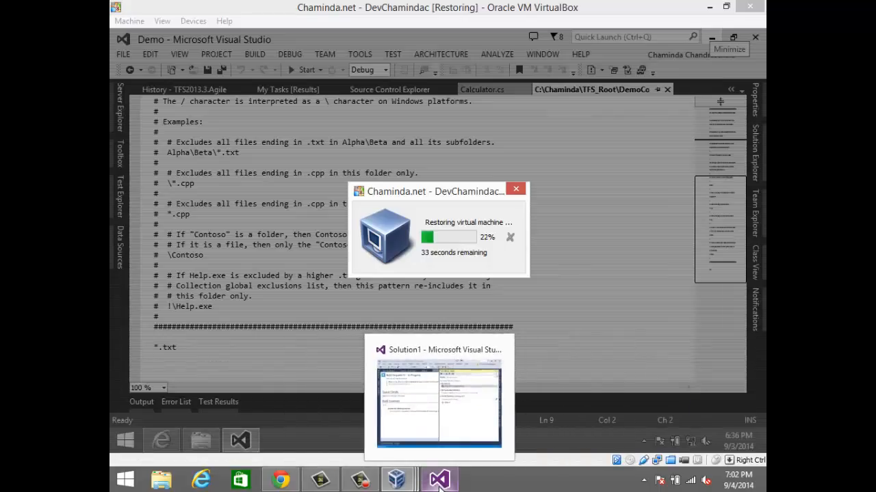
left_click(437, 403)
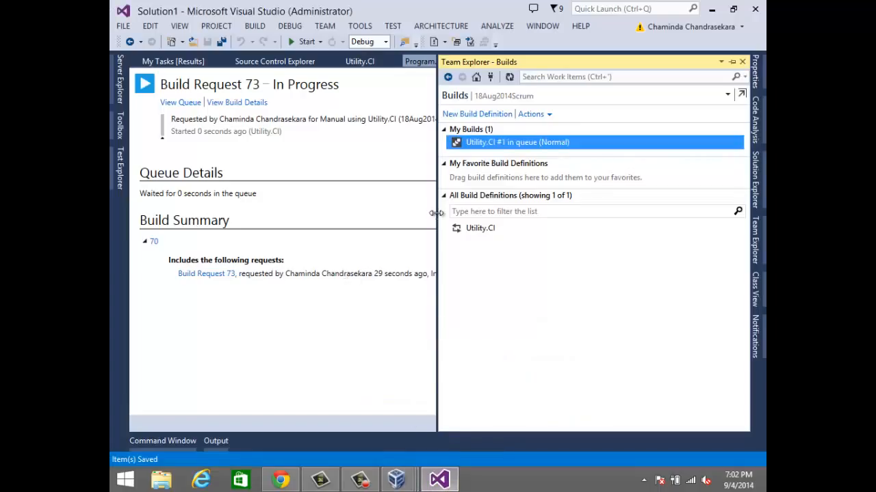
left_click_drag(436, 213, 547, 218)
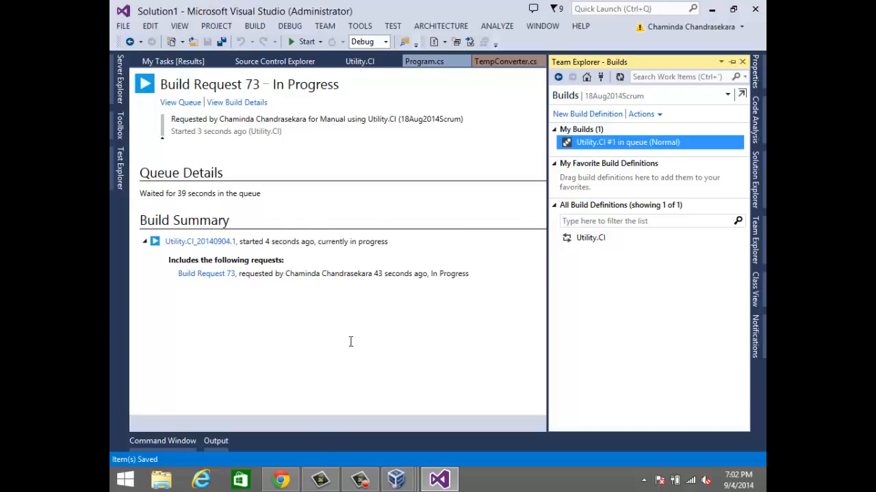
Step: Check the restore progress of the development virtual machine in VirtualBox and return to the build request in Visual Studio
mouse_move(400, 478)
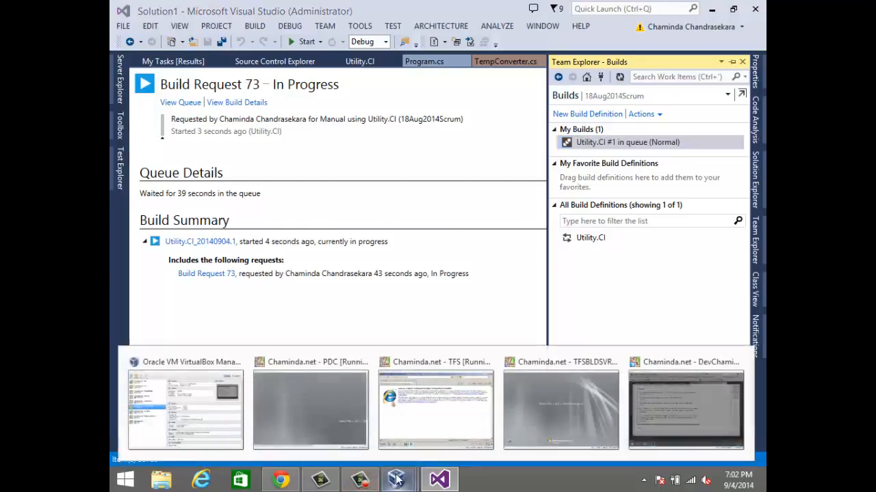
left_click(676, 416)
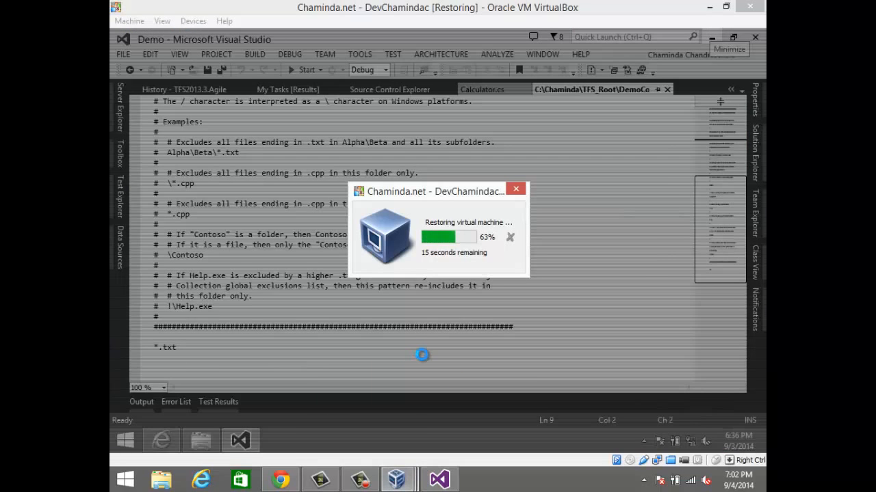
left_click(399, 481)
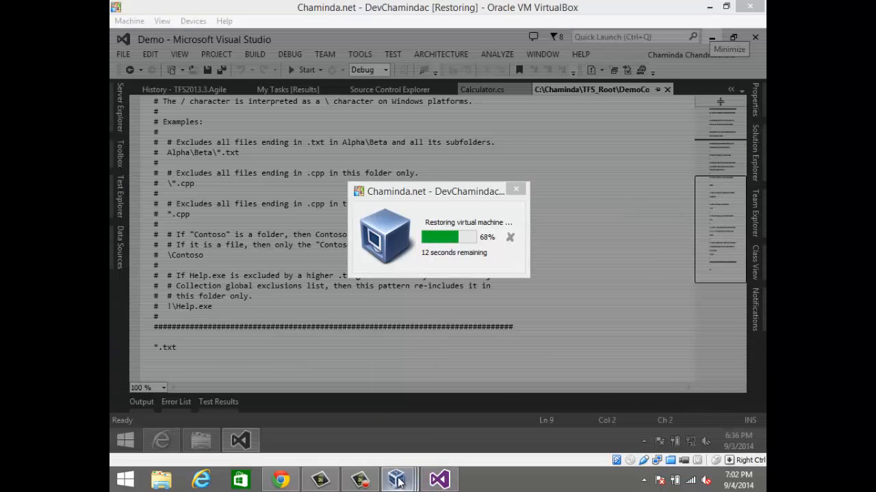
left_click(282, 481)
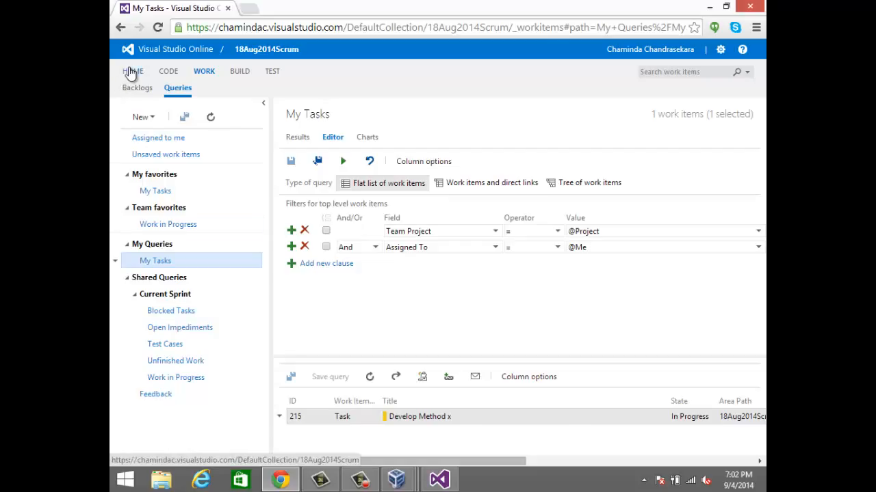
left_click(439, 480)
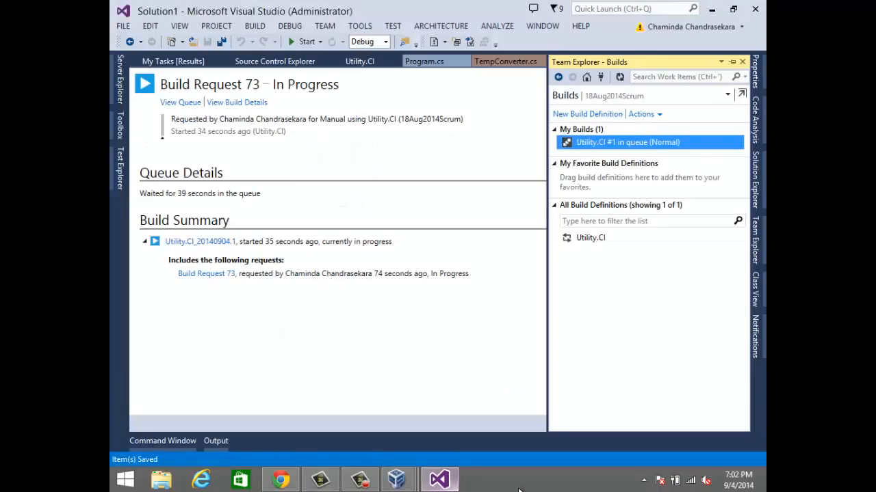
left_click(241, 28)
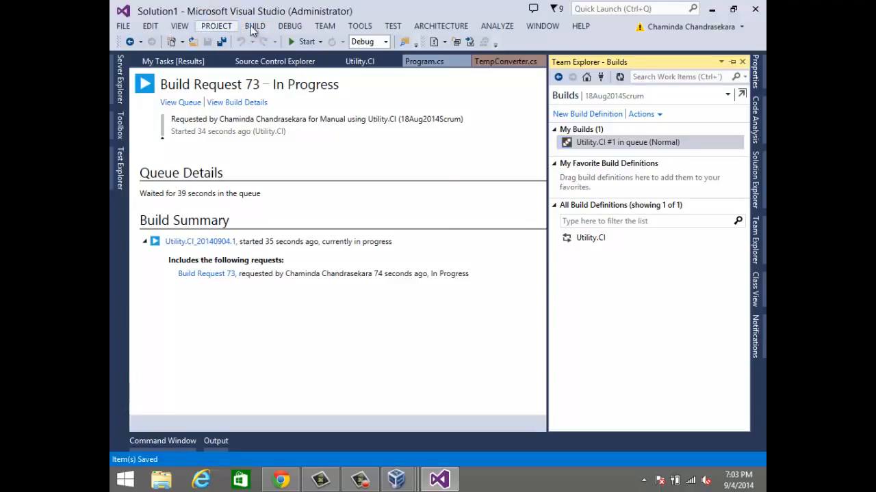
mouse_move(233, 29)
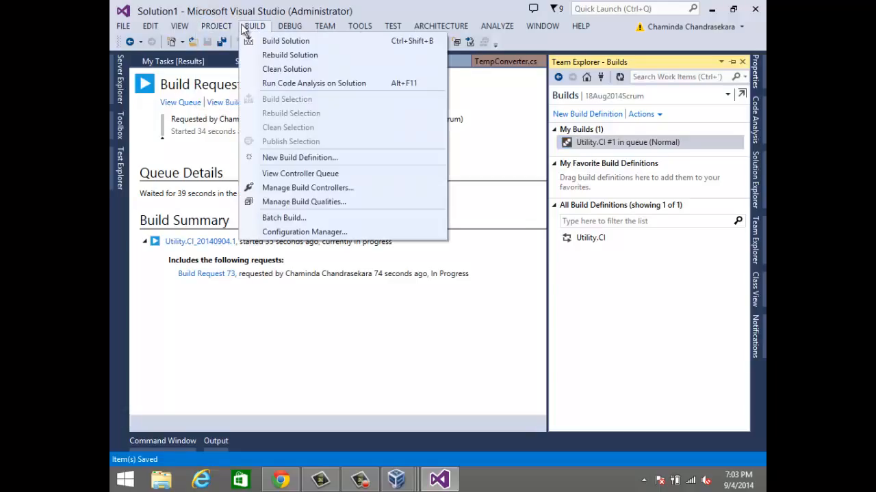
left_click(256, 28)
left_click(325, 27)
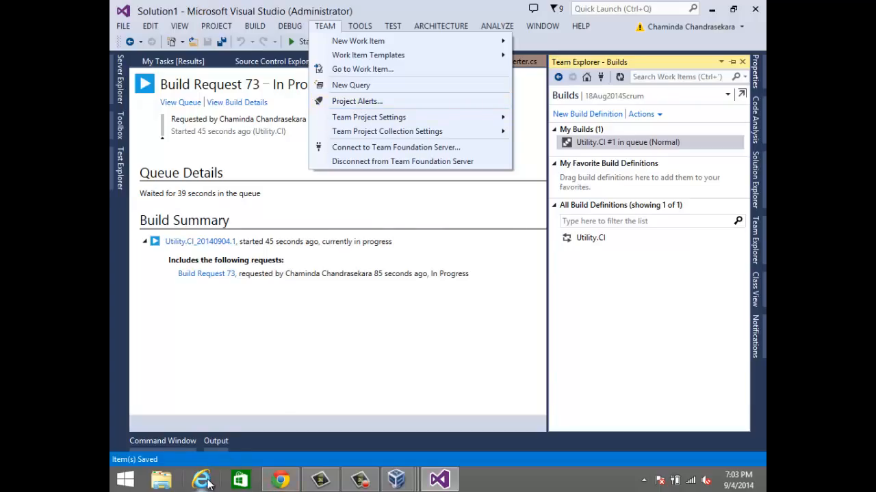
Step: Switch to Chrome, open the alerts administration of the 18Aug2014Scrum project, and expand the 18Aug2014Scrum Team alerts
left_click(294, 485)
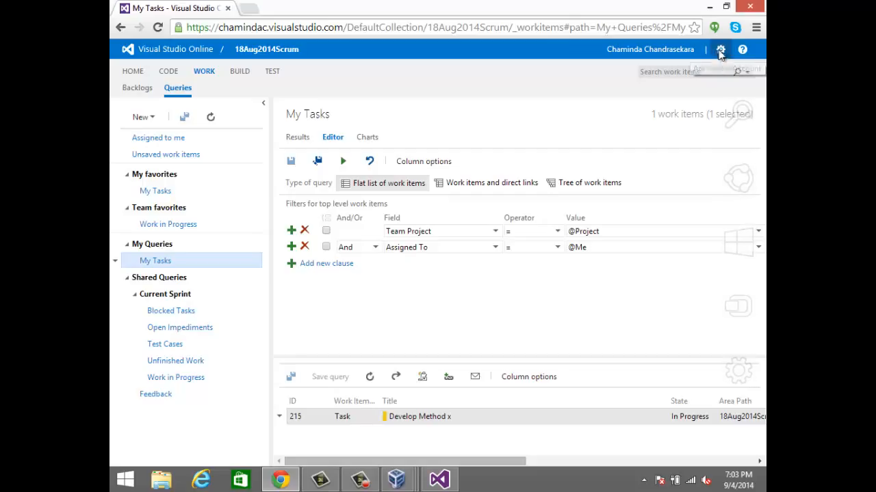
left_click(720, 53)
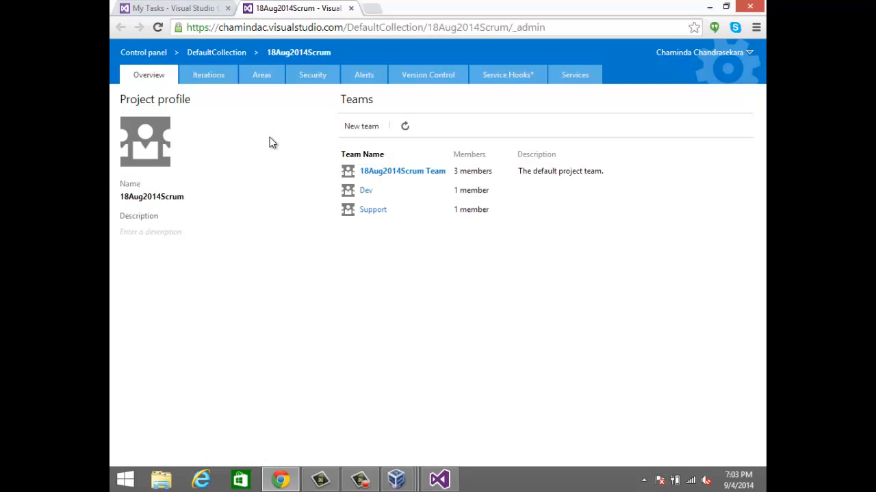
left_click(356, 75)
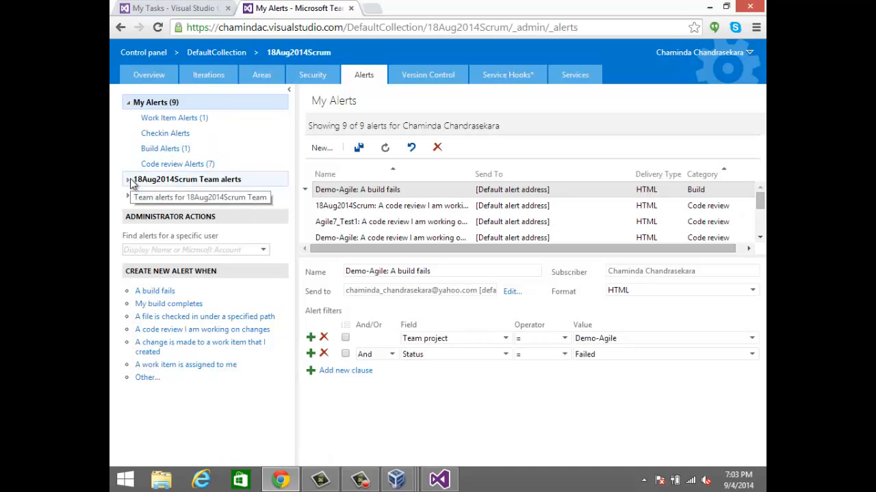
left_click(129, 180)
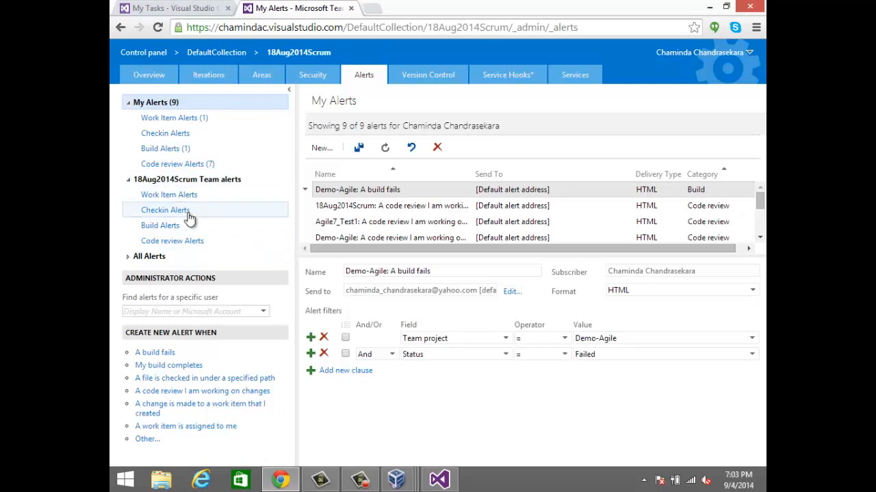
Step: Review the available work item alert templates for 18Aug2014Scrum Team without creating an alert
left_click(173, 196)
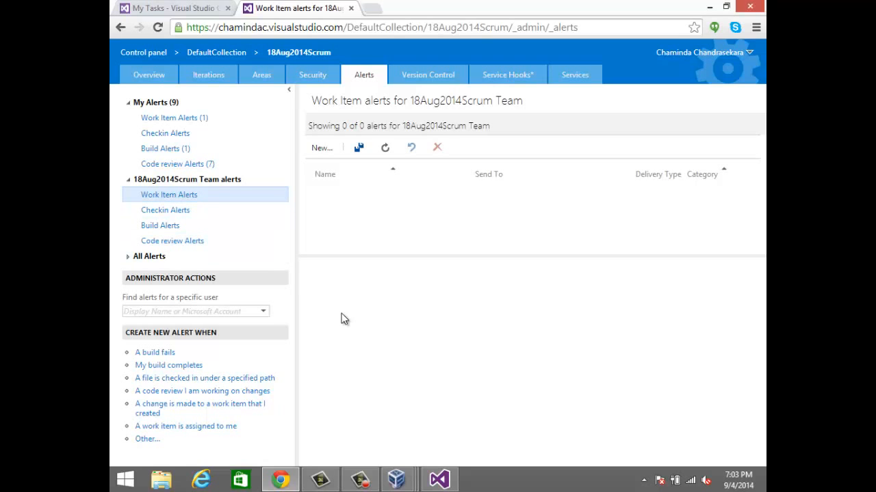
left_click(322, 149)
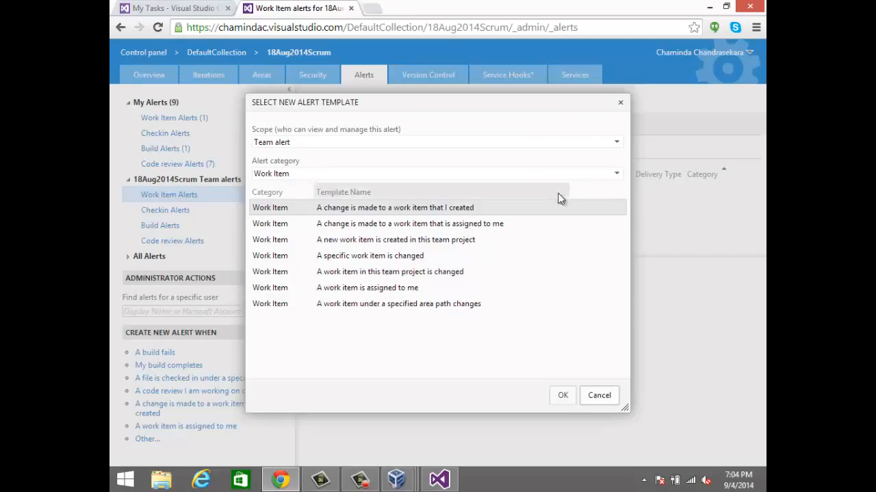
left_click(619, 106)
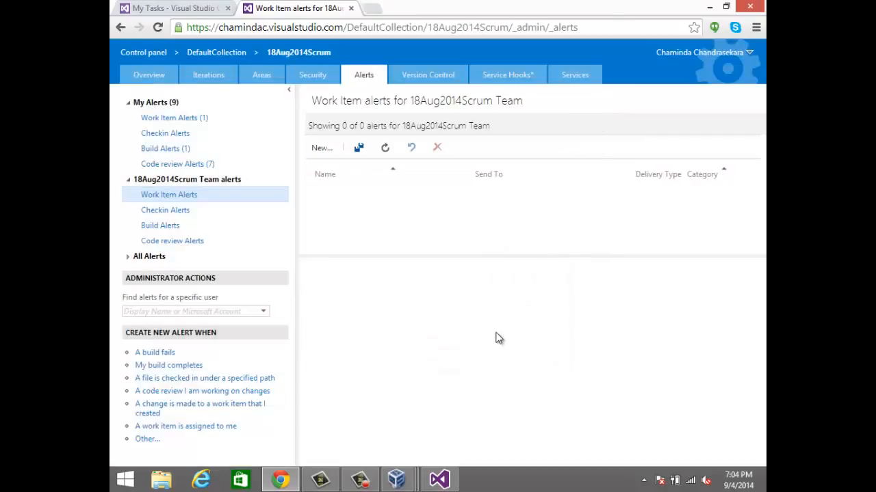
Step: Review the available checkin alert templates for 18Aug2014Scrum Team without creating an alert
left_click(157, 228)
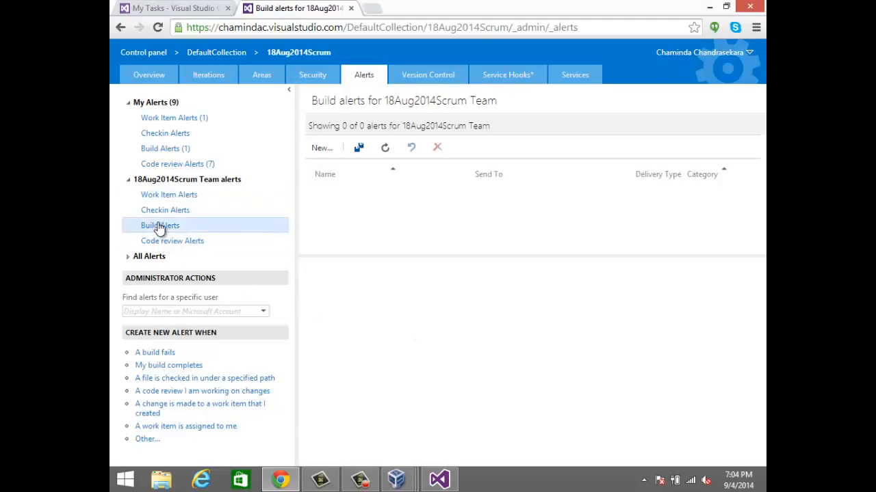
left_click(162, 214)
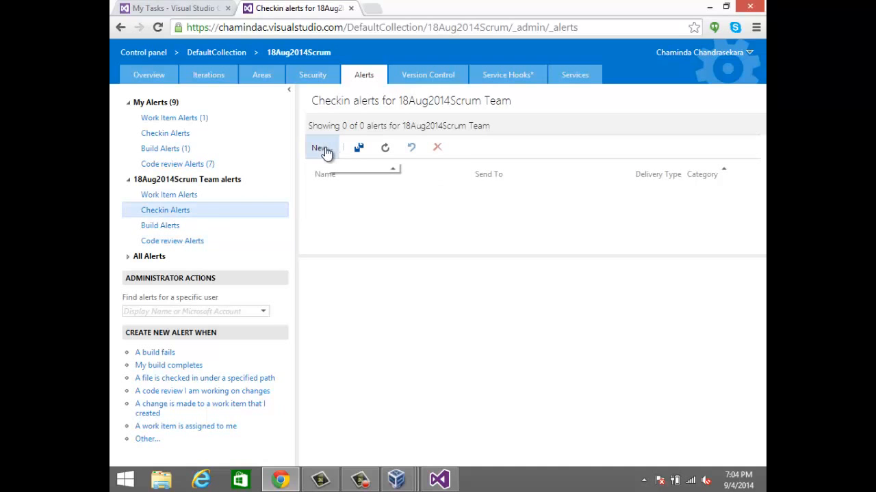
left_click(323, 149)
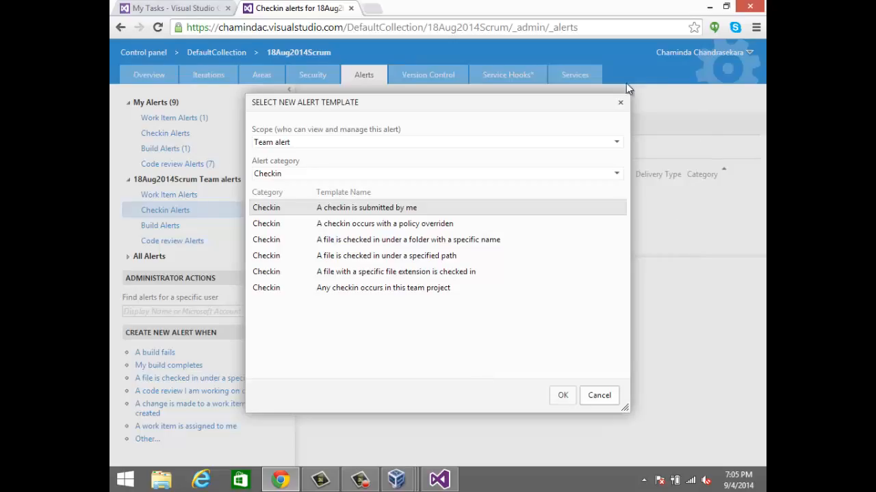
left_click(620, 102)
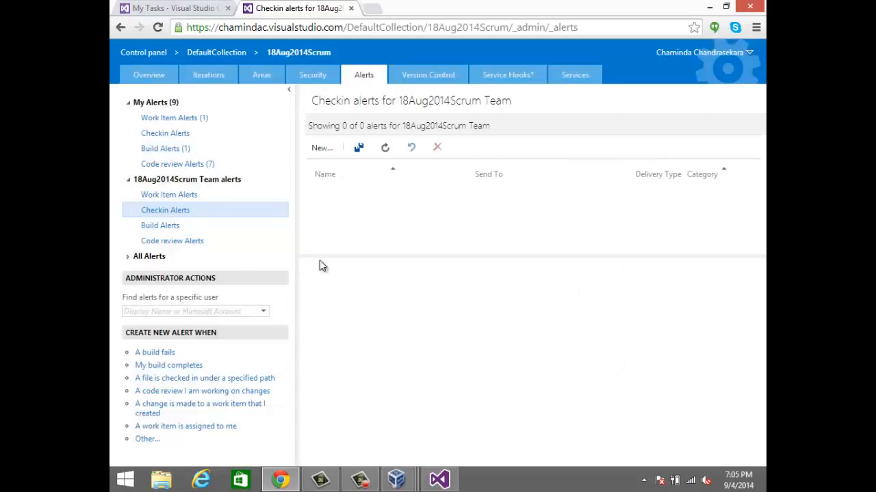
Step: Examine the team's build alert templates and the default filters of "A build fails", and close without saving
left_click(166, 228)
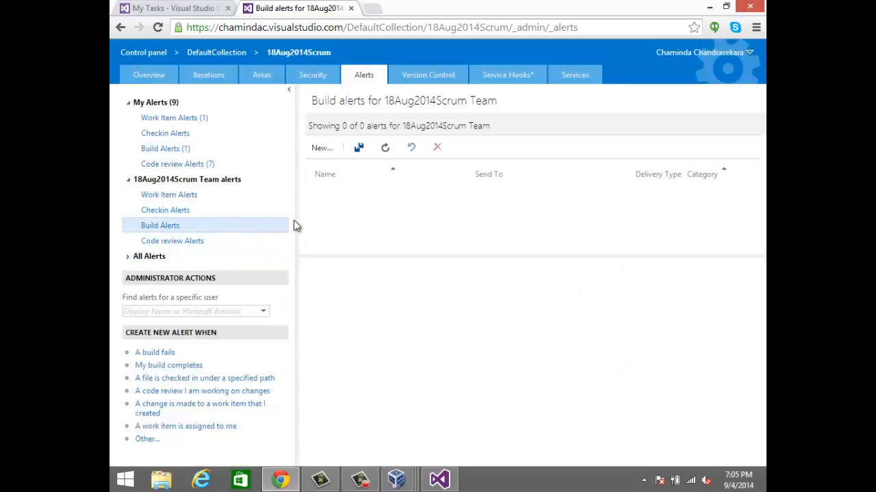
left_click(333, 149)
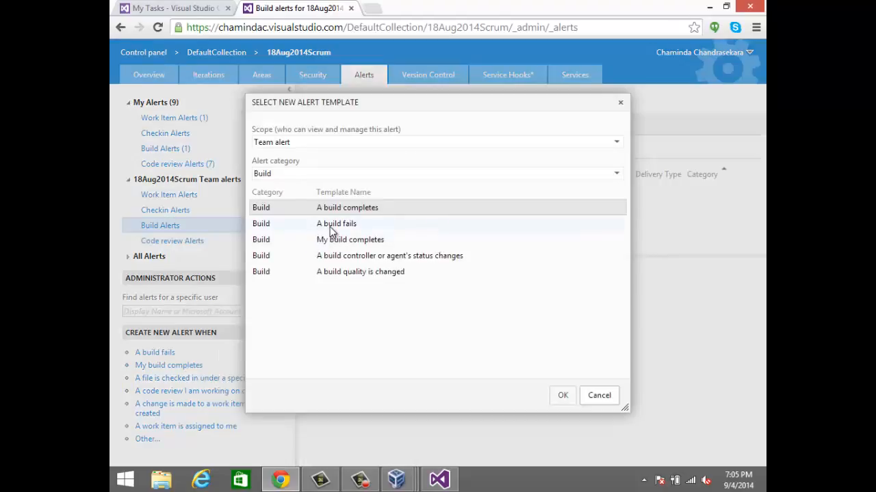
left_click(330, 227)
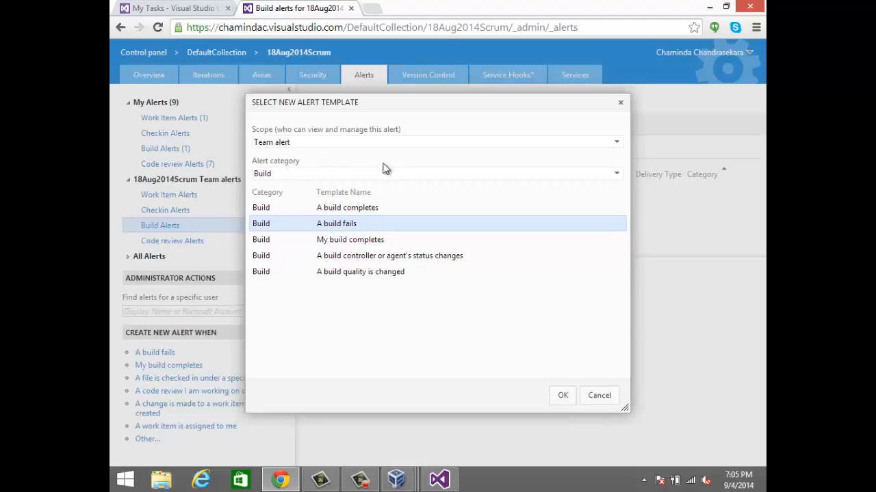
left_click(563, 396)
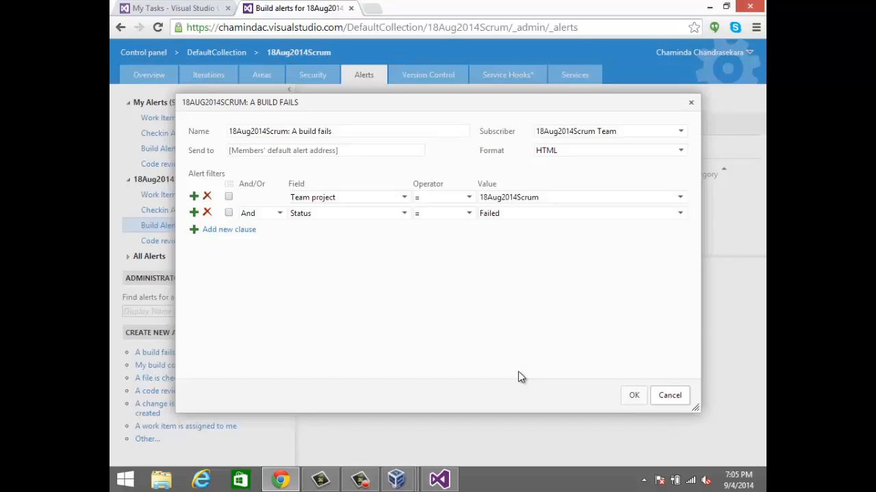
left_click(691, 104)
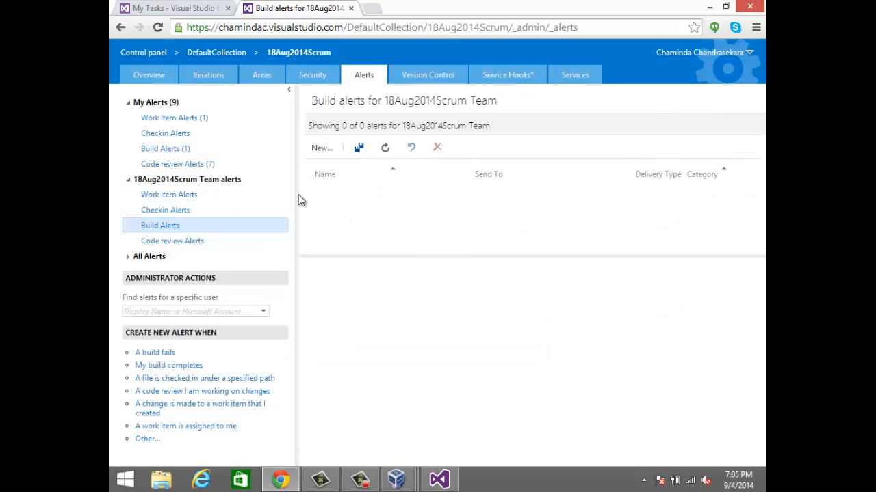
Step: Start a new team build alert for 18Aug2014Scrum from the "A build fails" template
left_click(323, 149)
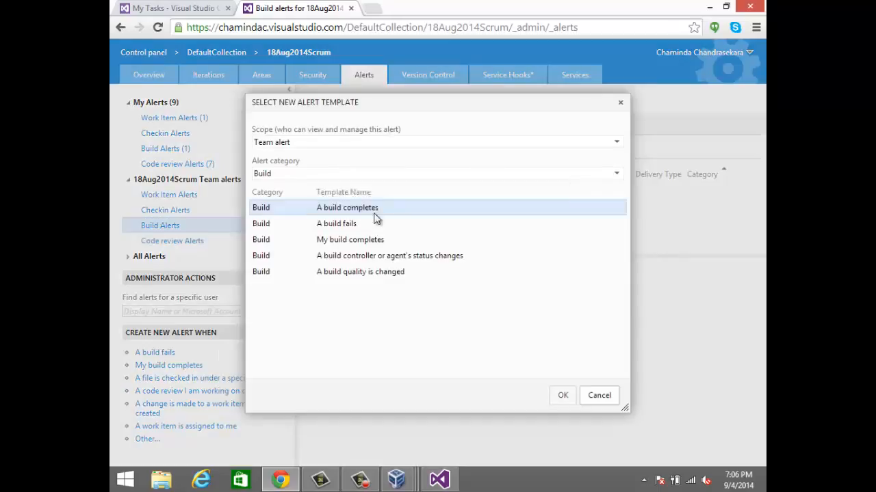
left_click(340, 226)
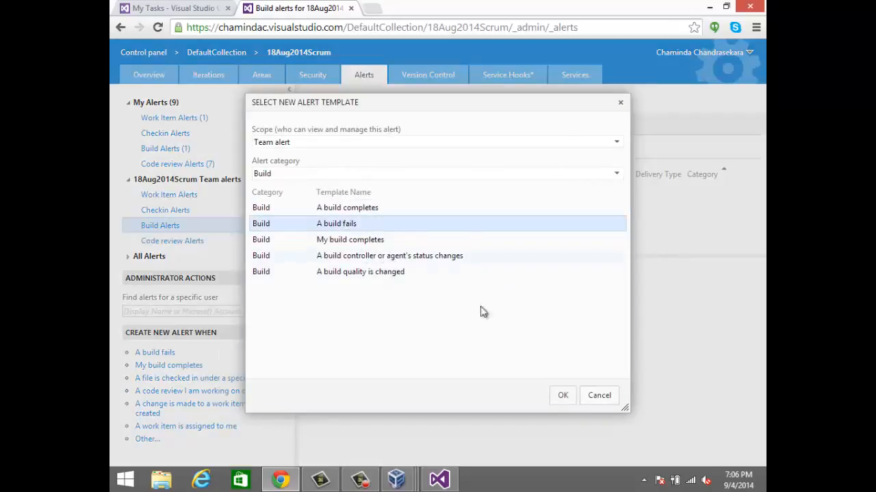
left_click(562, 395)
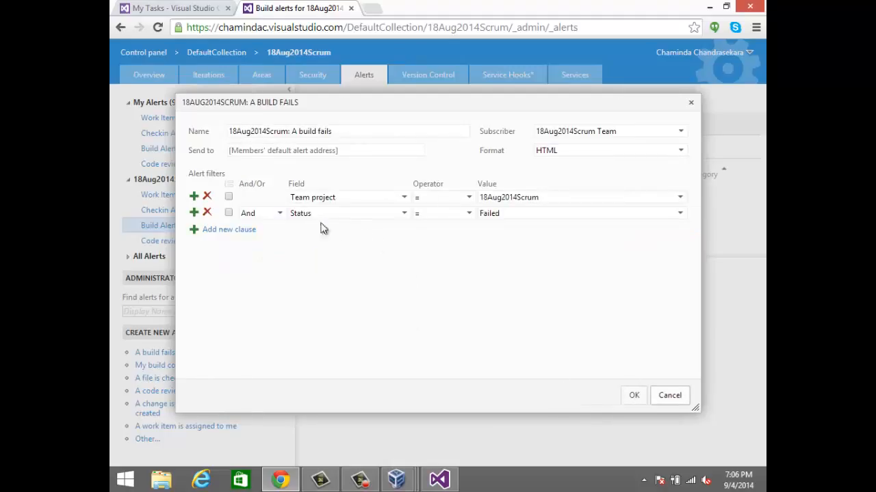
Step: Add an alert filter clause with Status = Partially succeeded, joined to the other clauses by Or
left_click(250, 233)
left_click(403, 231)
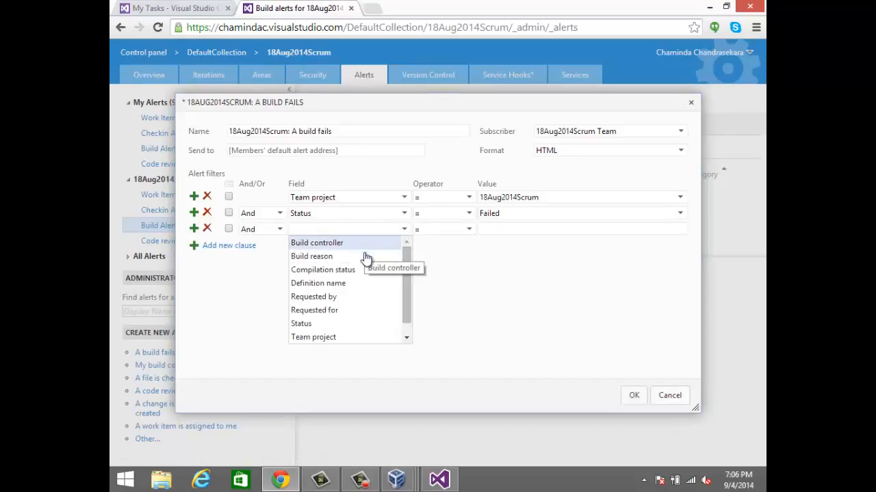
left_click(320, 326)
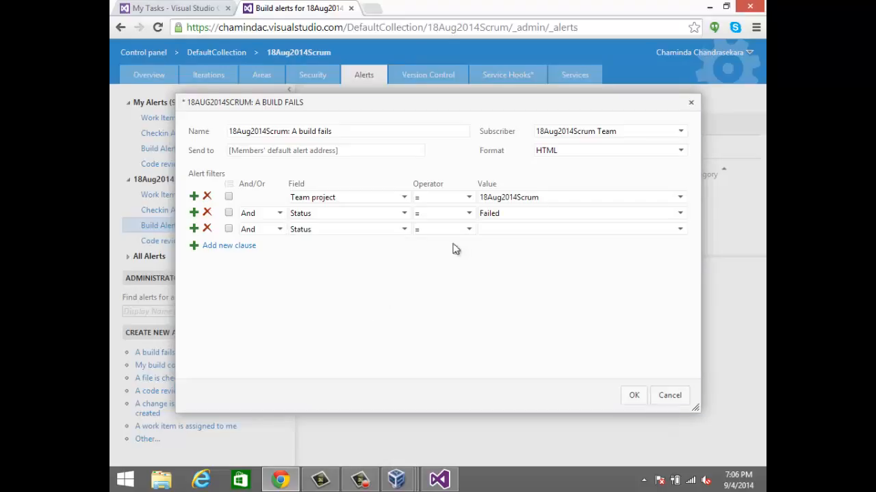
left_click(508, 229)
left_click(680, 229)
left_click(530, 256)
left_click(279, 231)
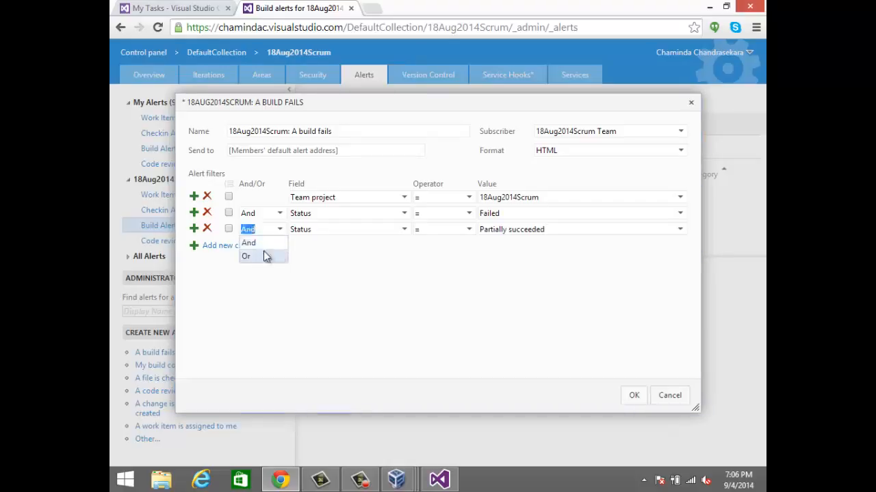
left_click(266, 256)
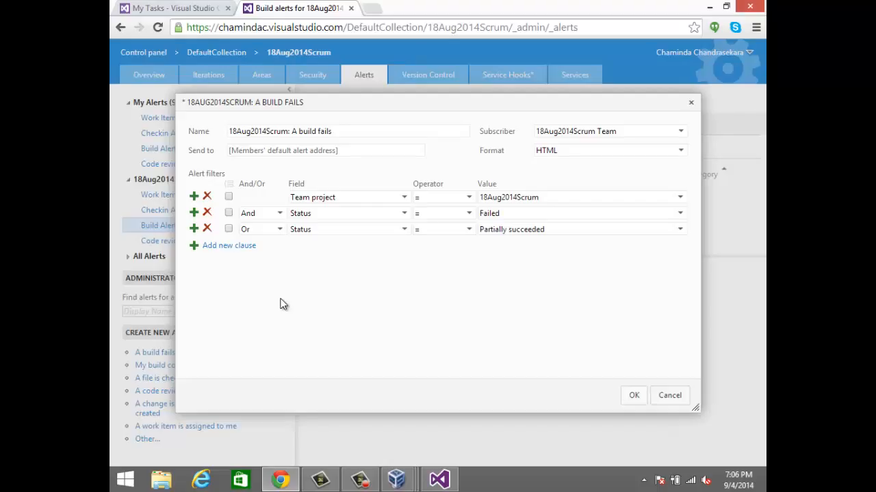
Step: Group the Failed and Partially succeeded status clauses together and save the team build alert
left_click(229, 229)
left_click(229, 184)
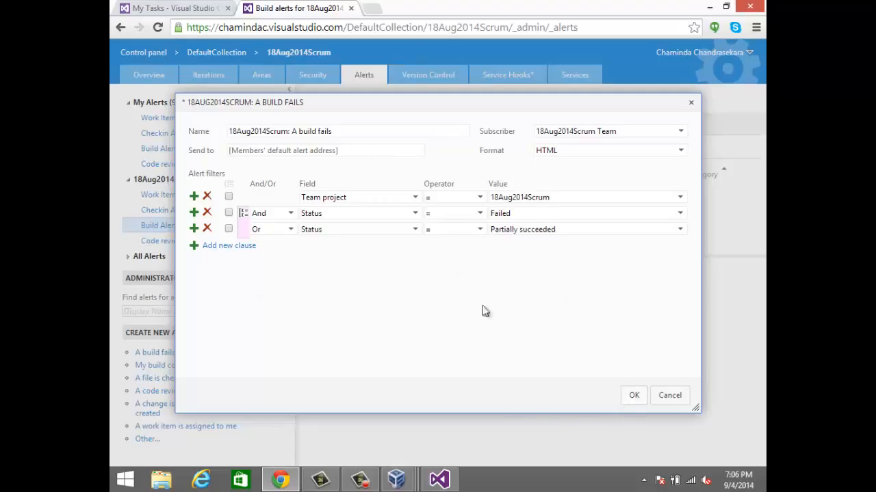
left_click(634, 396)
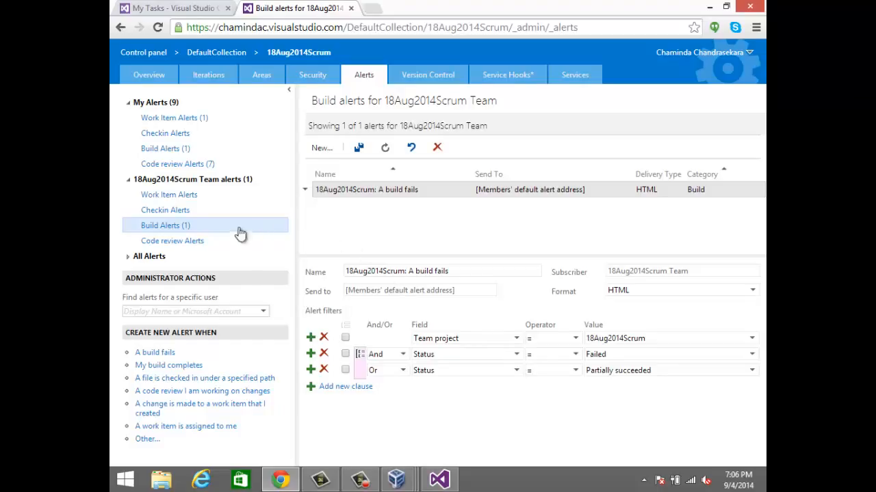
Step: Start a new build alert with the My alert scope from the "A build fails" template, keeping the HTML format
left_click(320, 148)
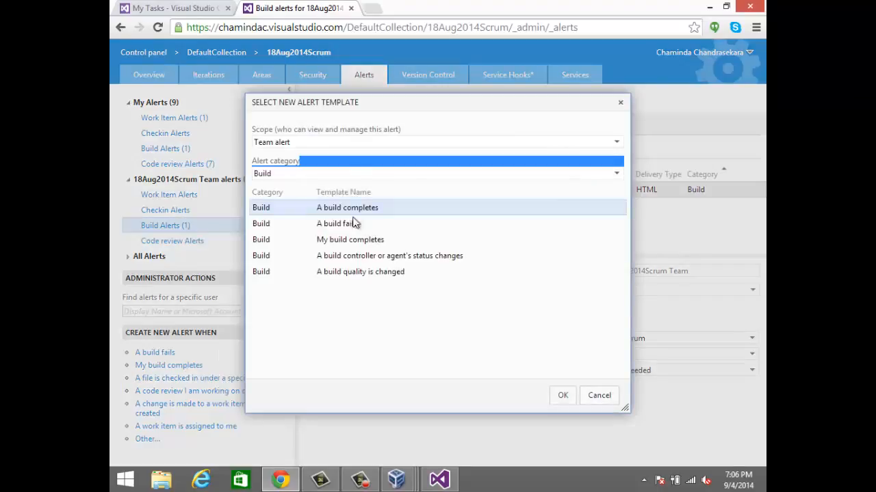
left_click(311, 143)
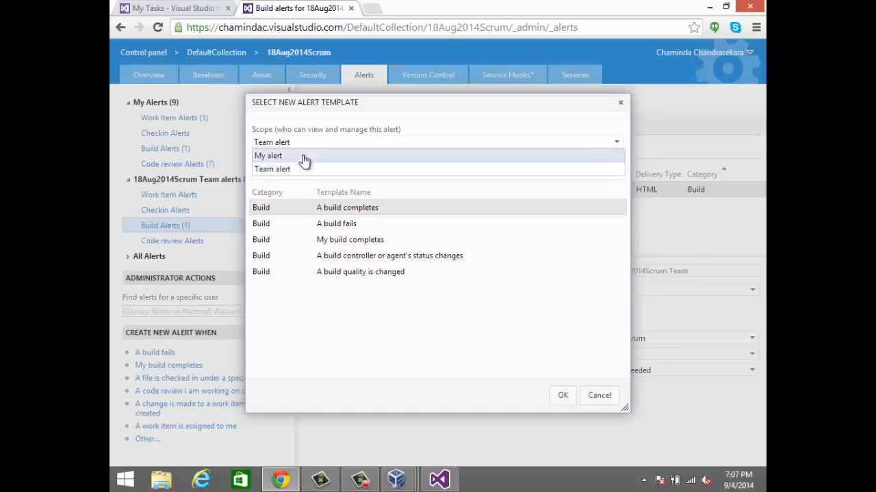
left_click(301, 155)
left_click(352, 226)
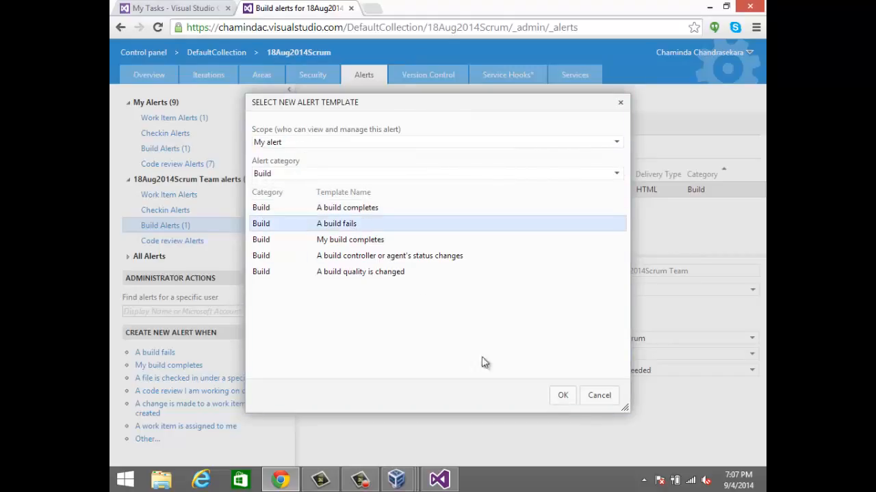
left_click(562, 400)
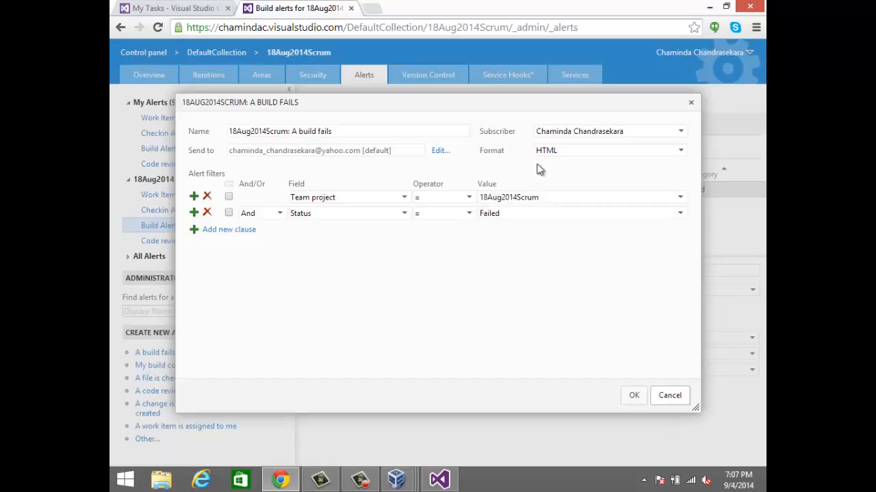
left_click(558, 158)
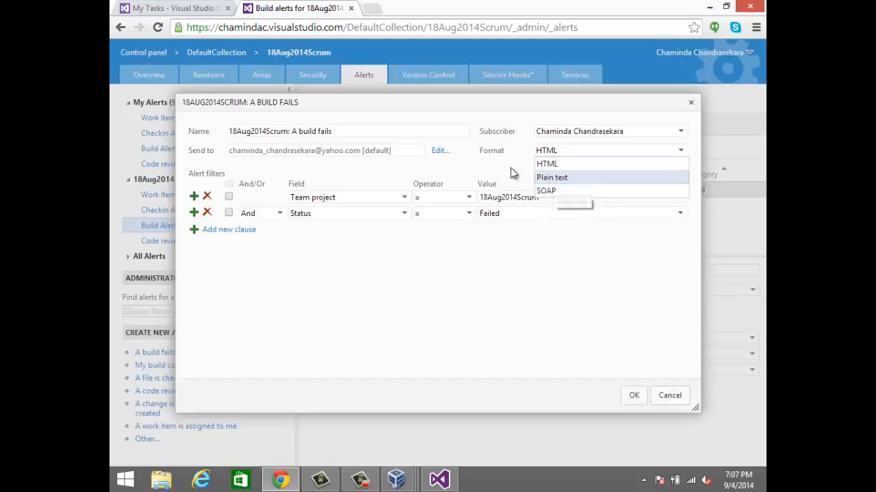
left_click(462, 273)
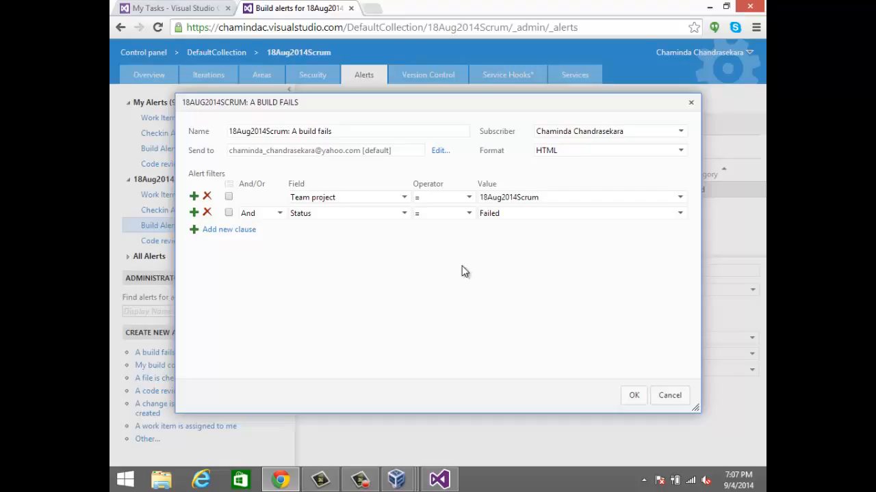
Step: Add a filter clause to the personal build alert with Or, Status = Partially succeeded
left_click(223, 233)
left_click(275, 236)
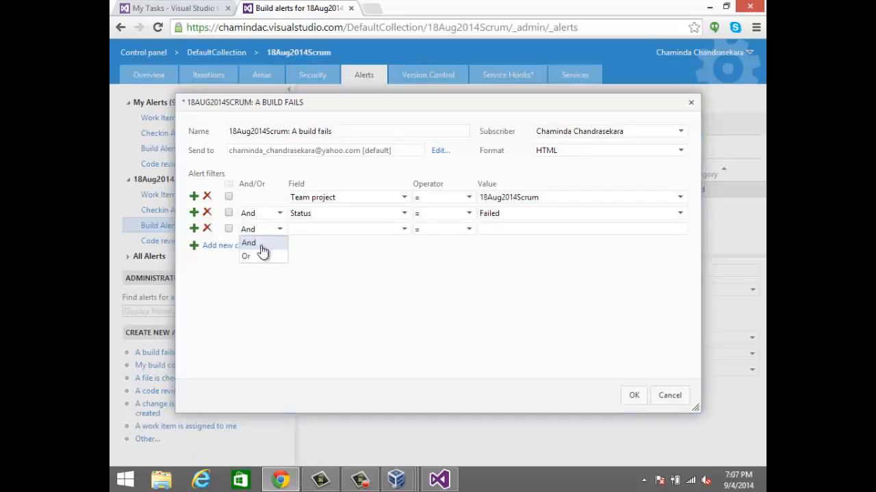
left_click(248, 255)
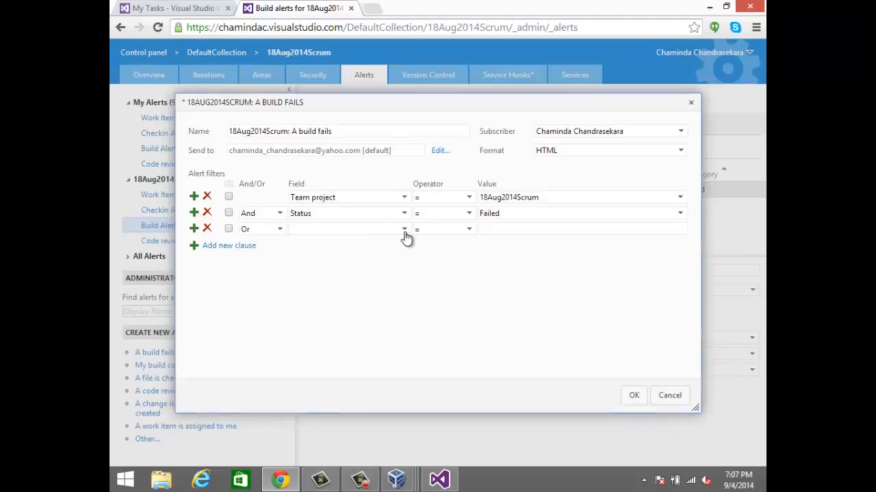
left_click(404, 230)
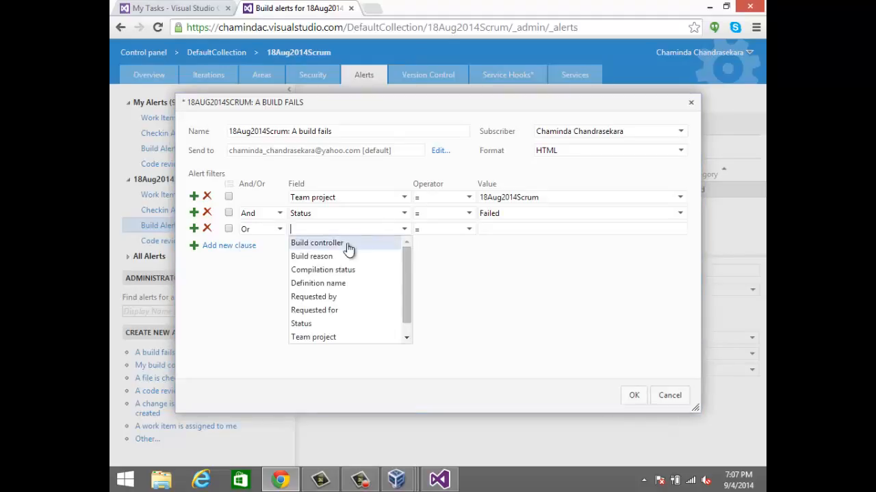
left_click(302, 324)
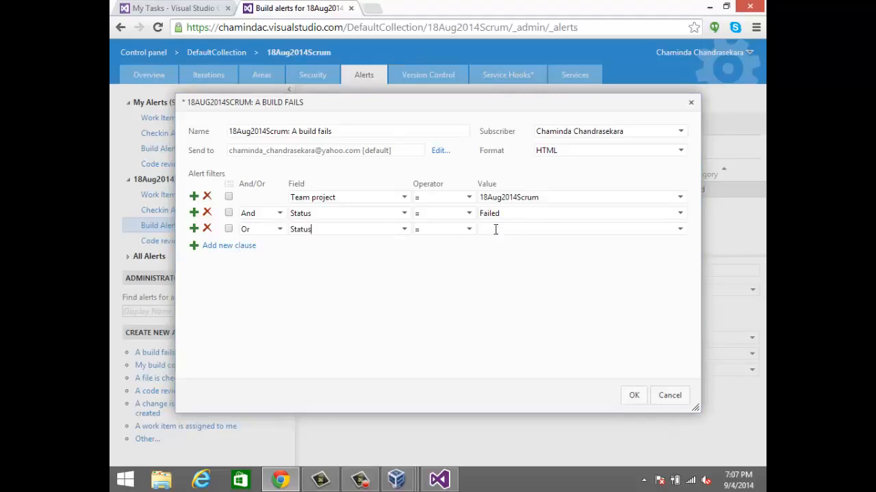
left_click(679, 230)
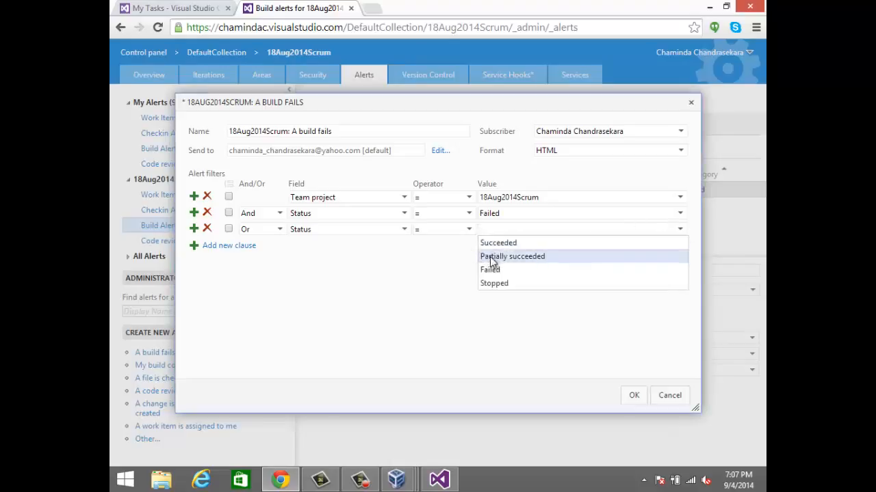
left_click(490, 258)
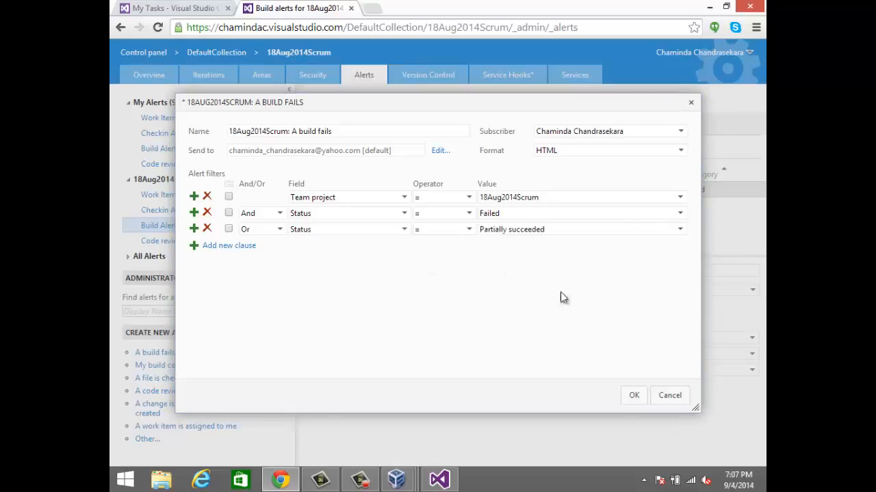
Step: Group the personal alert's Failed and Partially succeeded status clauses together
left_click(230, 214)
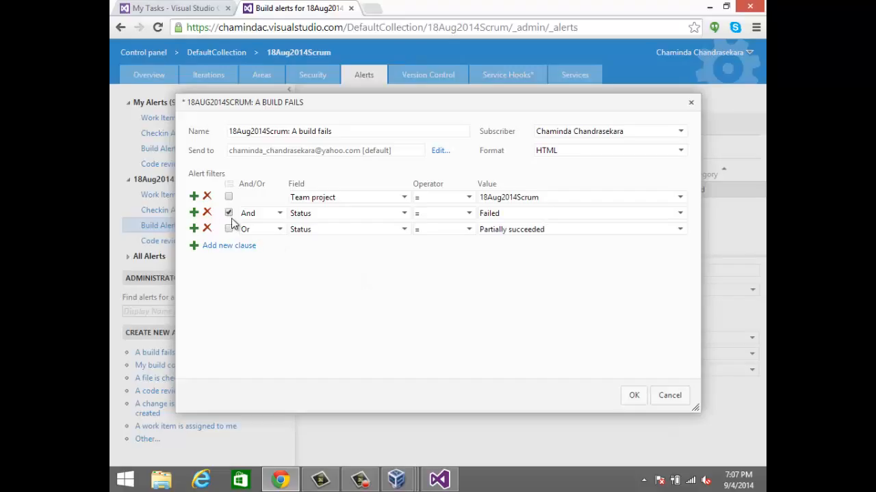
left_click(229, 230)
left_click(228, 184)
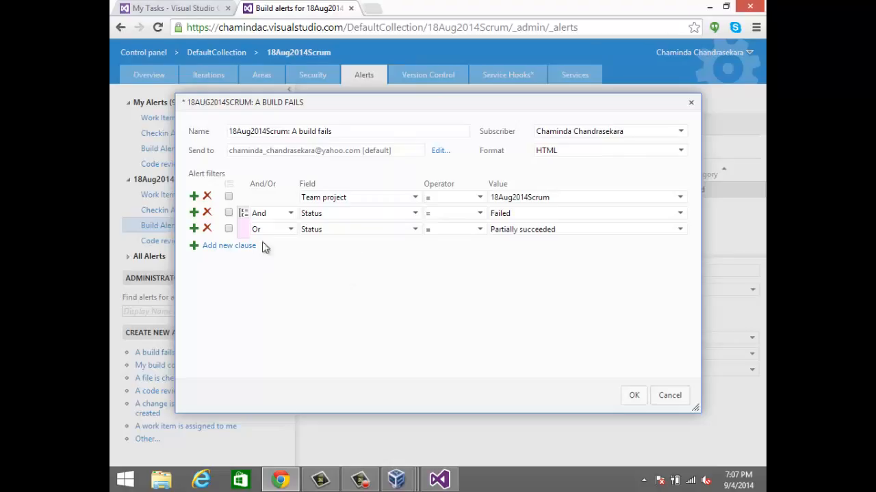
Step: Add a second, comma-separated Mailinator e-mail address to the alert's recipients and save the personal build alert
left_click(438, 152)
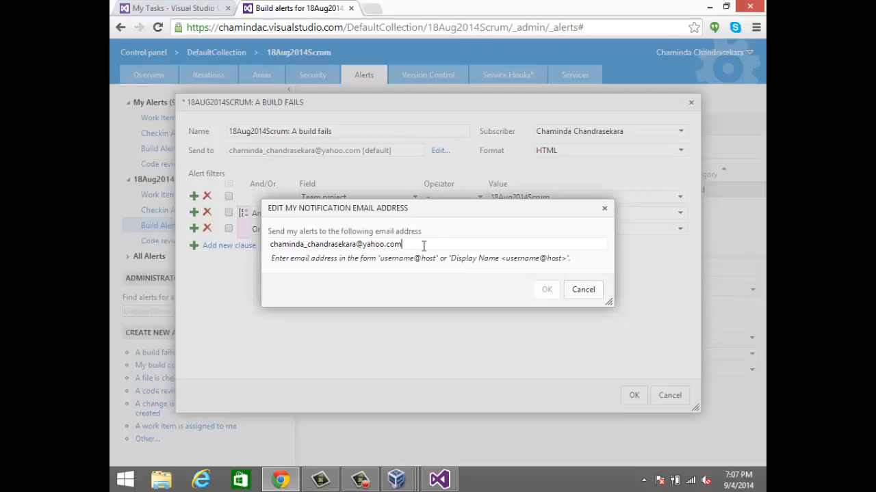
type(", demo")
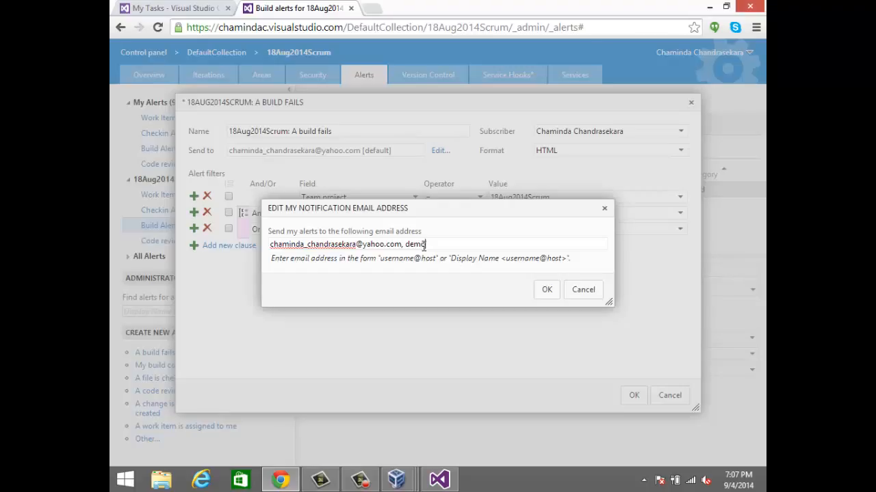
type("@")
type("@mailinator.com")
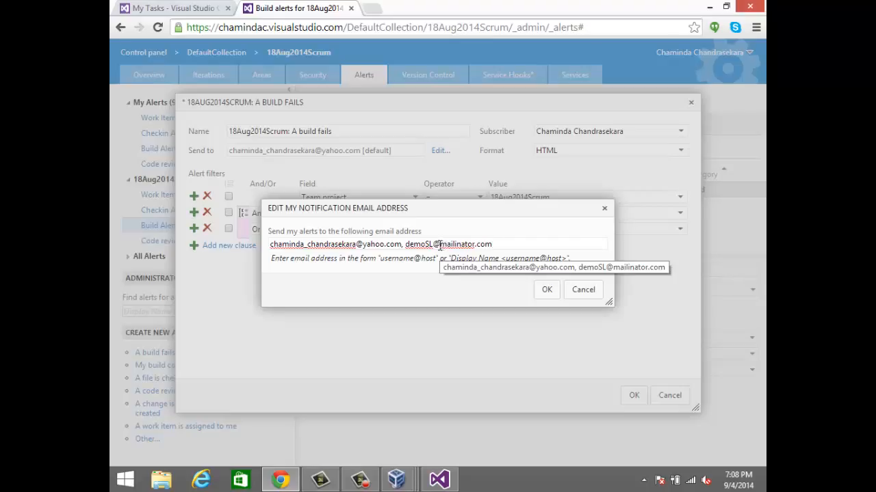
left_click_drag(440, 245, 475, 244)
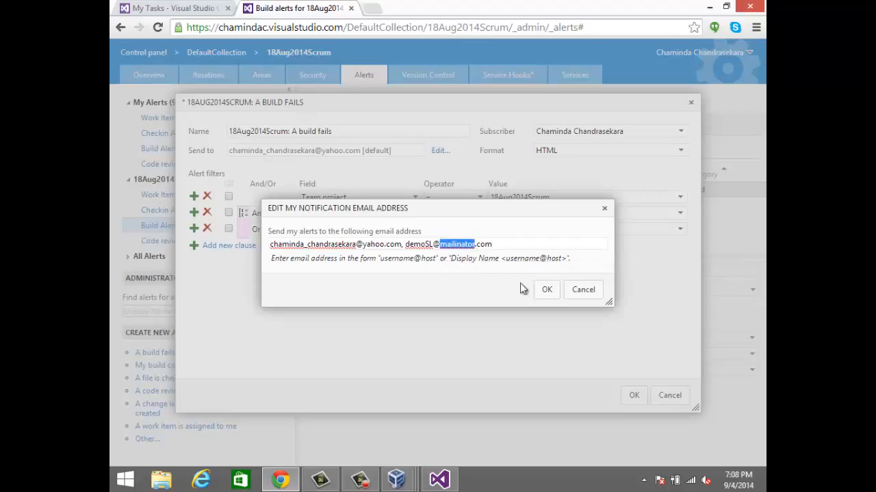
left_click(550, 293)
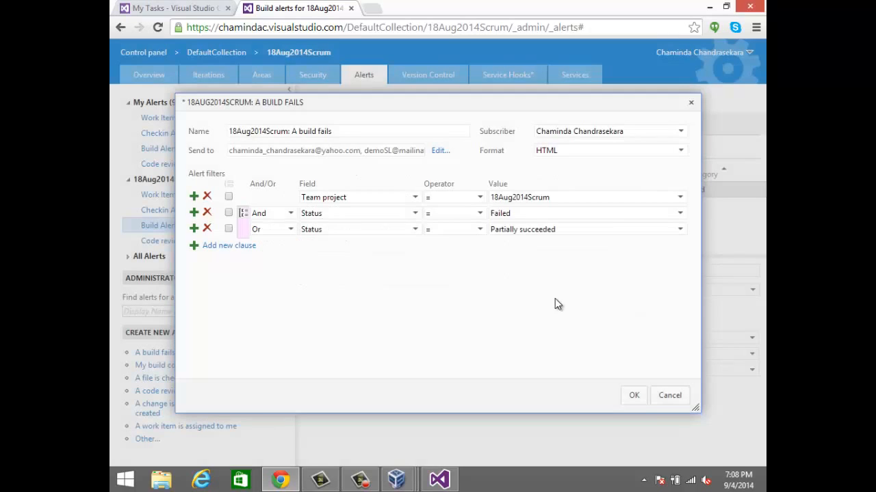
left_click(640, 400)
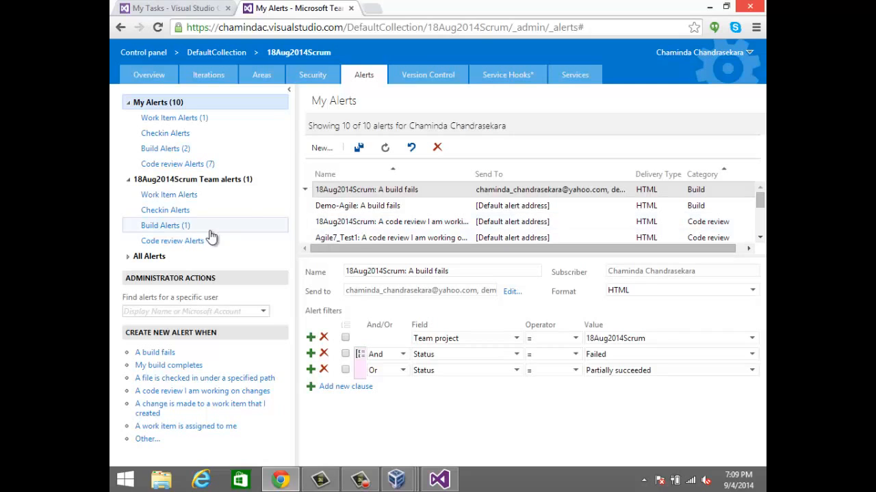
Step: Open mailinator.com in a new browser tab
left_click(371, 8)
type("mai")
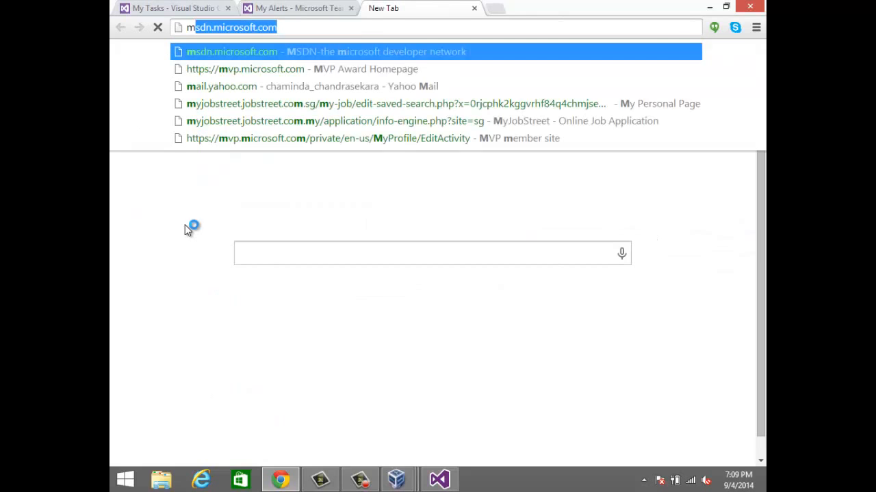
type("linator")
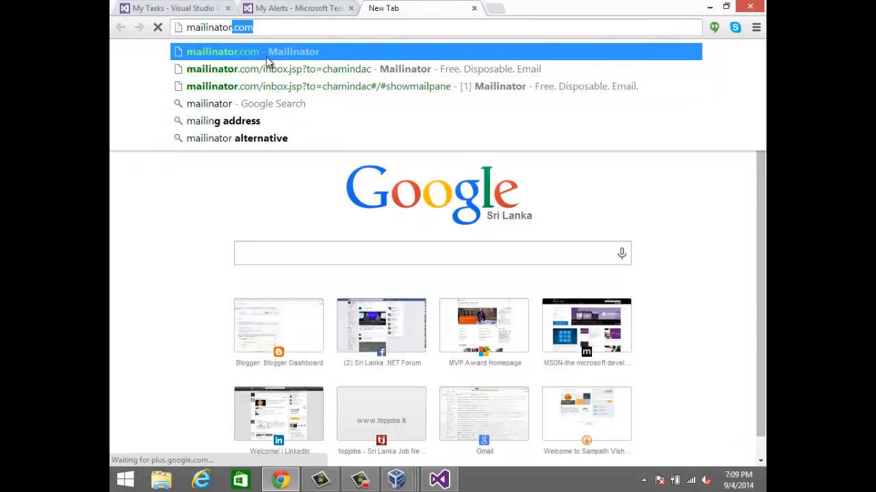
left_click(268, 59)
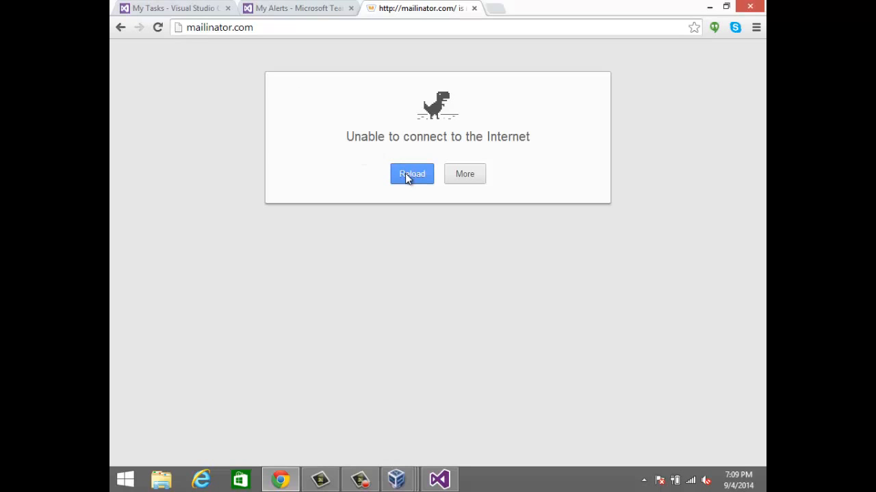
Step: Try loading mailinator.com again from the same browser tab
left_click(263, 31)
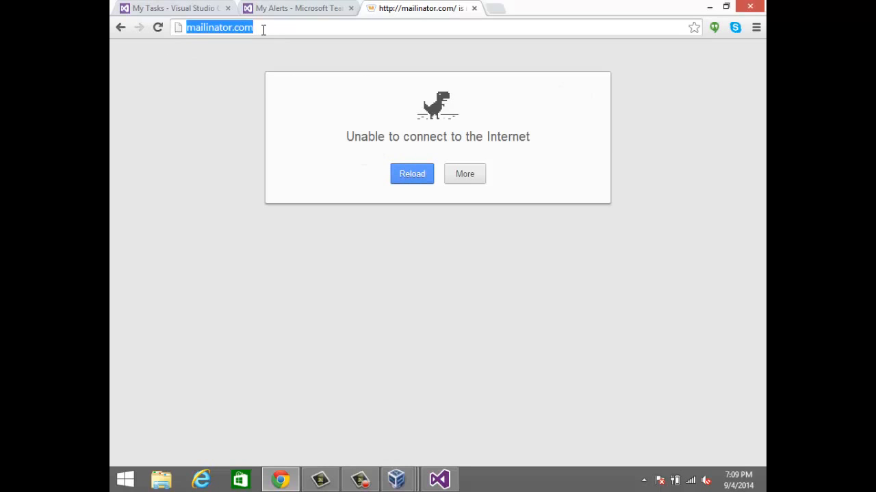
left_click(264, 30)
key("BackSpace")
key("BackSpace")
key("BackSpace")
key("BackSpace")
key("BackSpace")
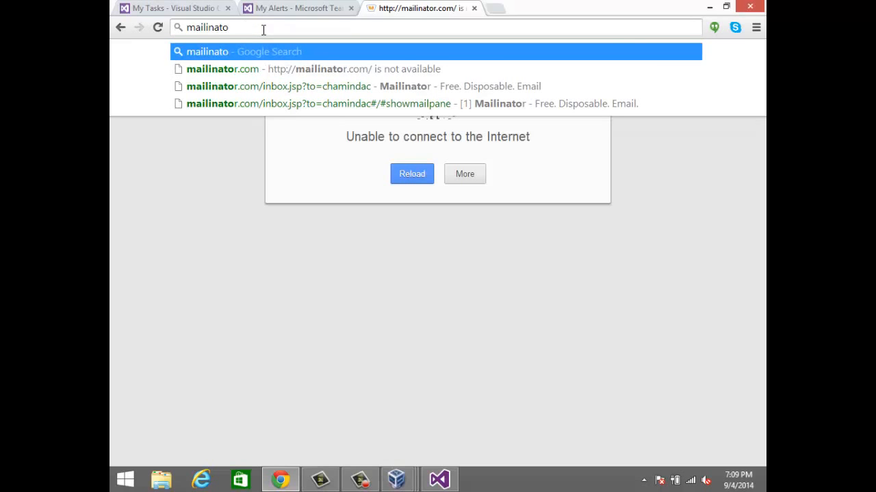
type("r")
key("Return")
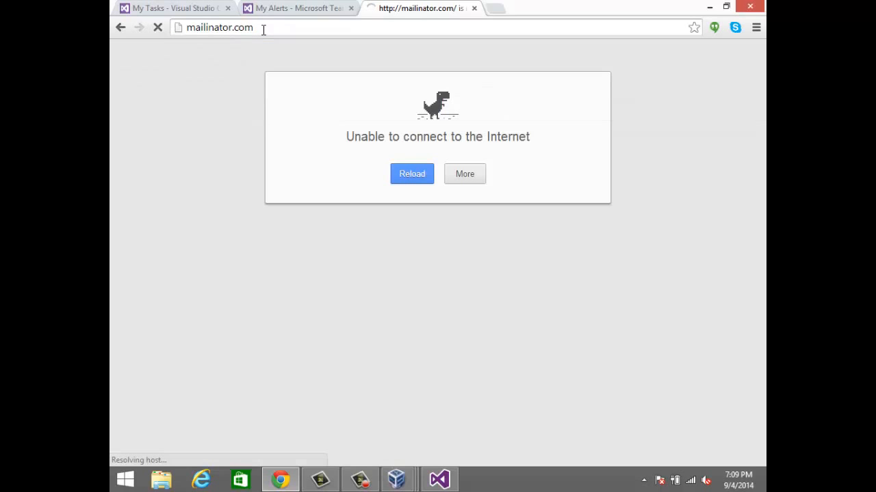
left_click(295, 32)
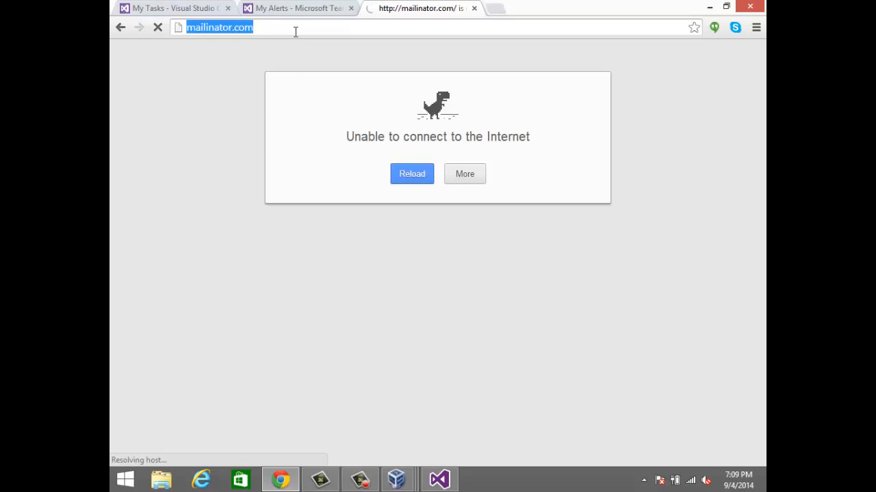
left_click(296, 32)
key("BackSpace")
key("BackSpace")
key("BackSpace")
key("BackSpace")
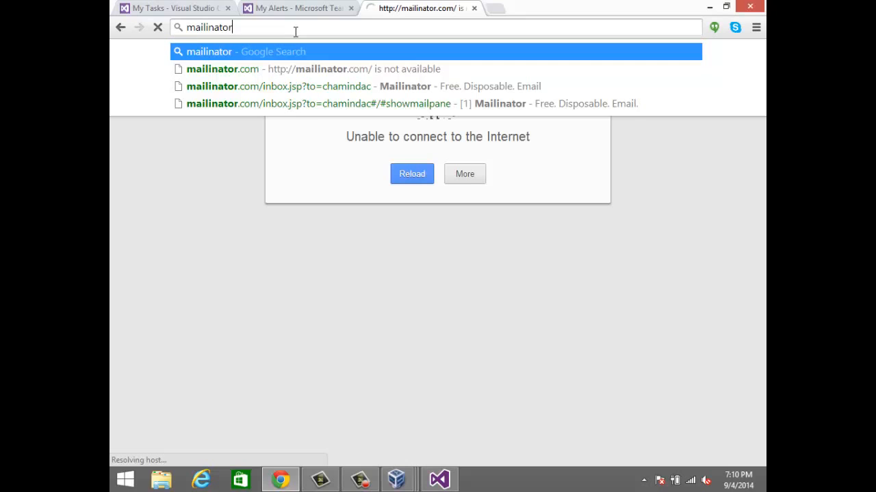
key("Down")
key("Return")
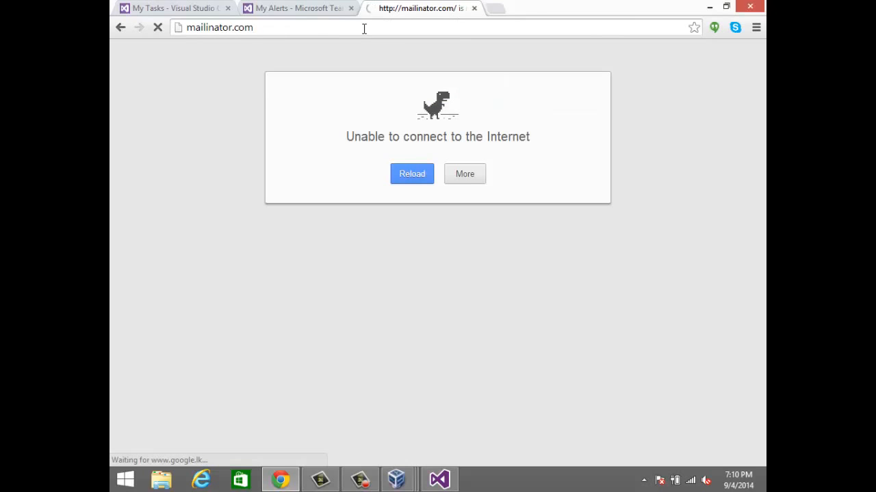
Step: Try to load the Google home page in the same browser tab
left_click_drag(364, 28, 110, 31)
type("goo")
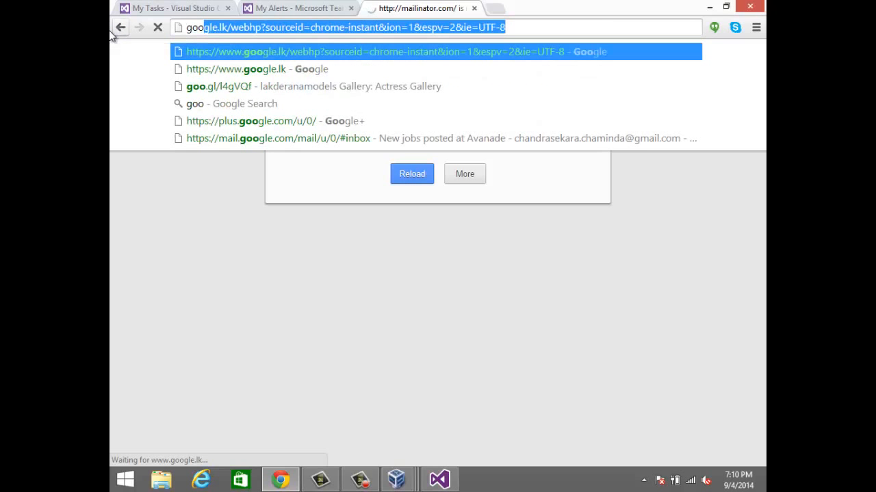
key("Return")
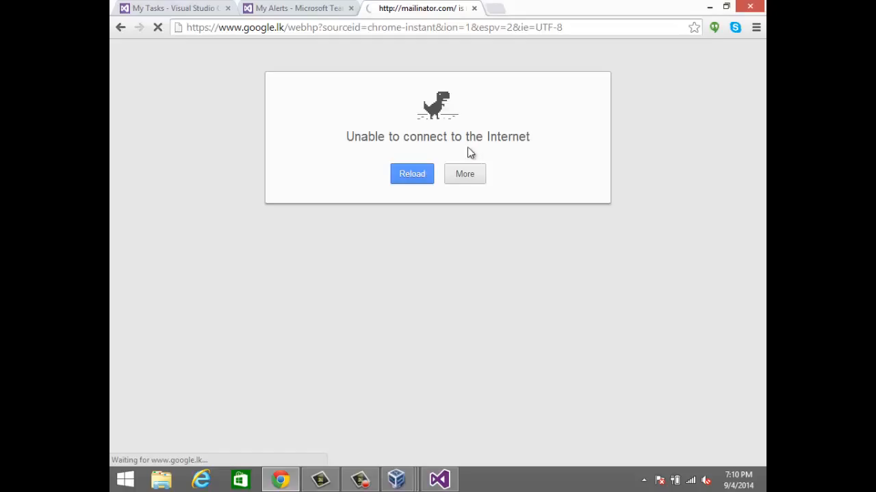
Step: Reload the Mailinator site and check the inbox of the alert's added recipient
left_click(431, 175)
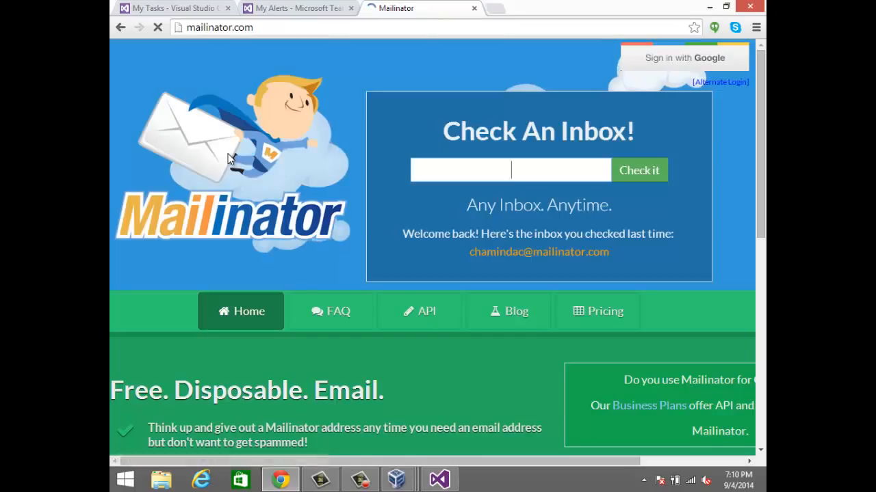
type("d")
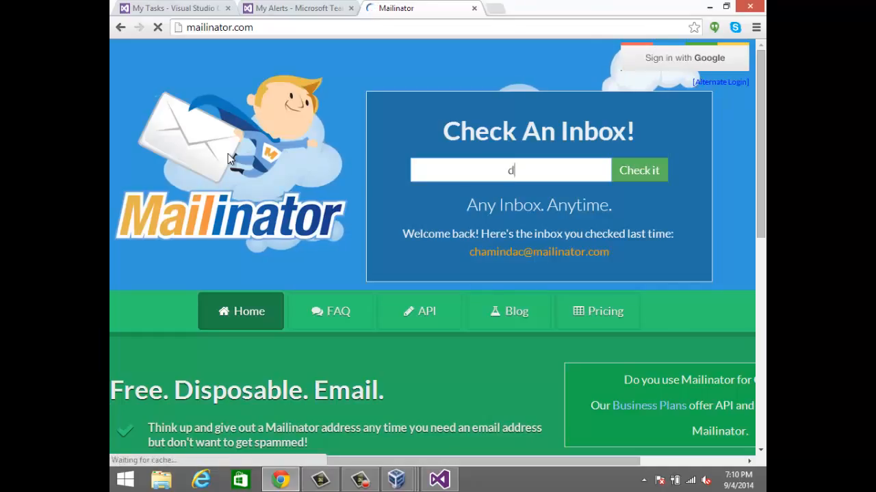
type("emosl")
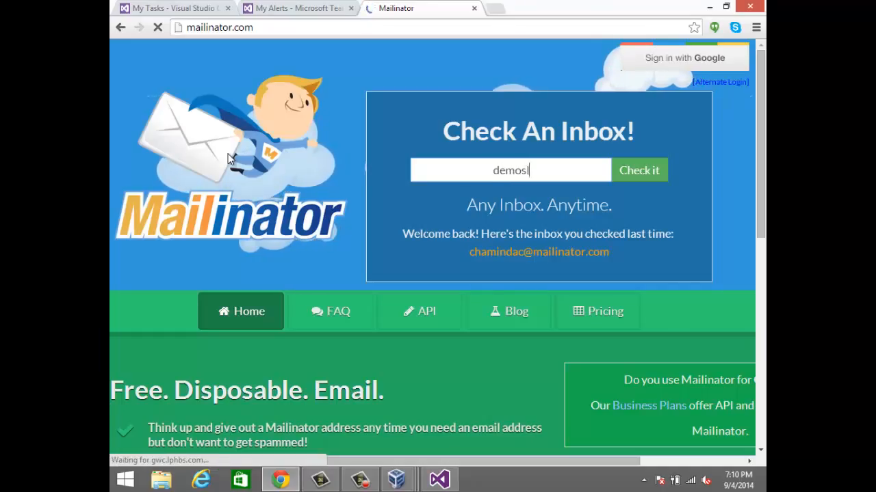
left_click(653, 176)
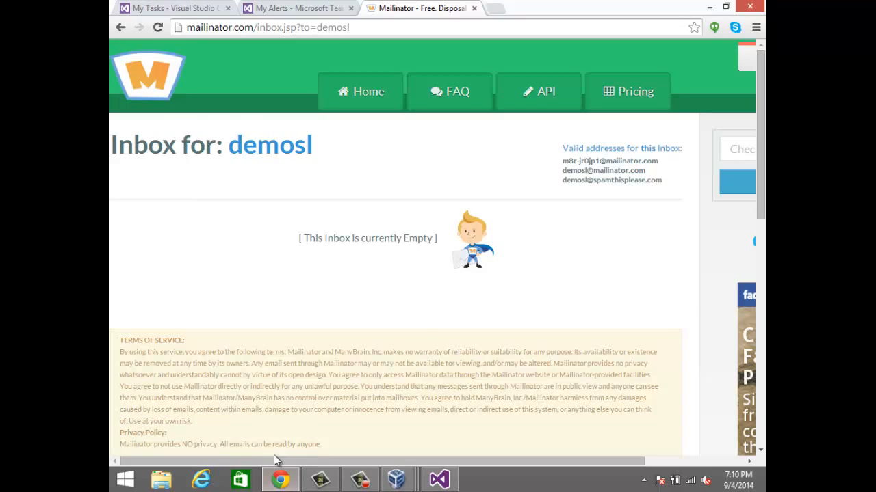
Step: Switch to Visual Studio, open TempConverter.cs in Lib and remove the semicolon ending the return statement in ConvertF
left_click(438, 482)
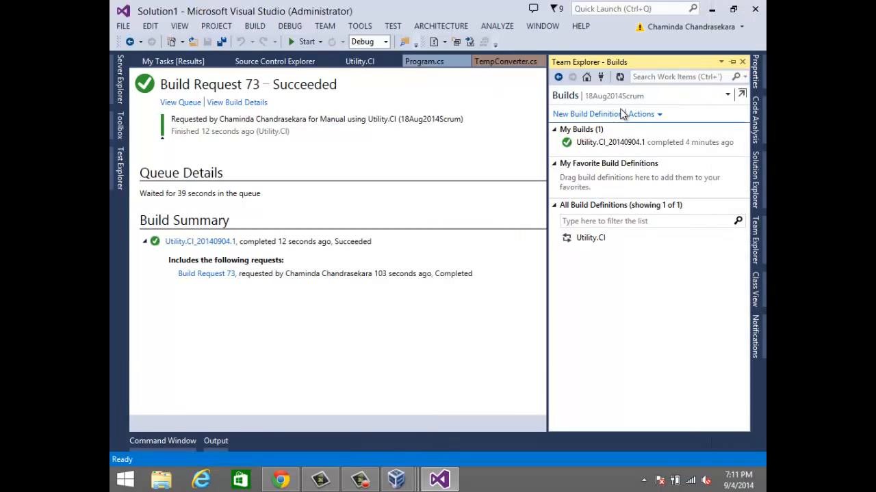
left_click(754, 179)
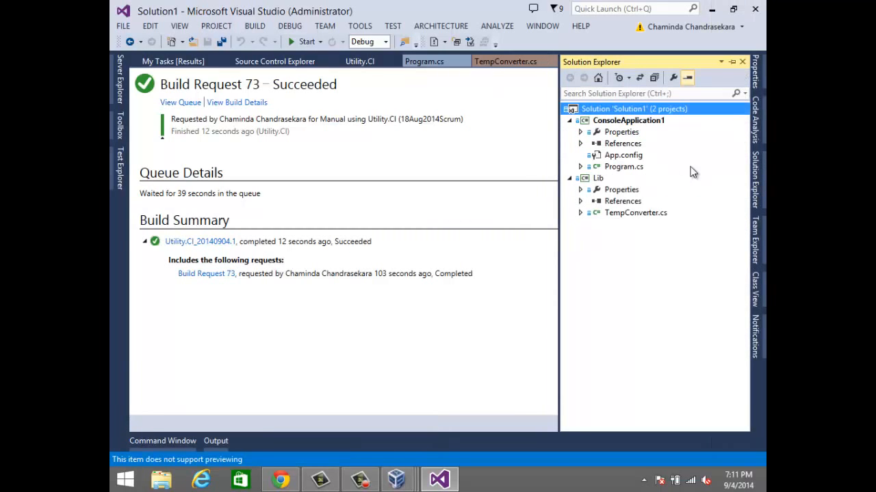
left_click(629, 214)
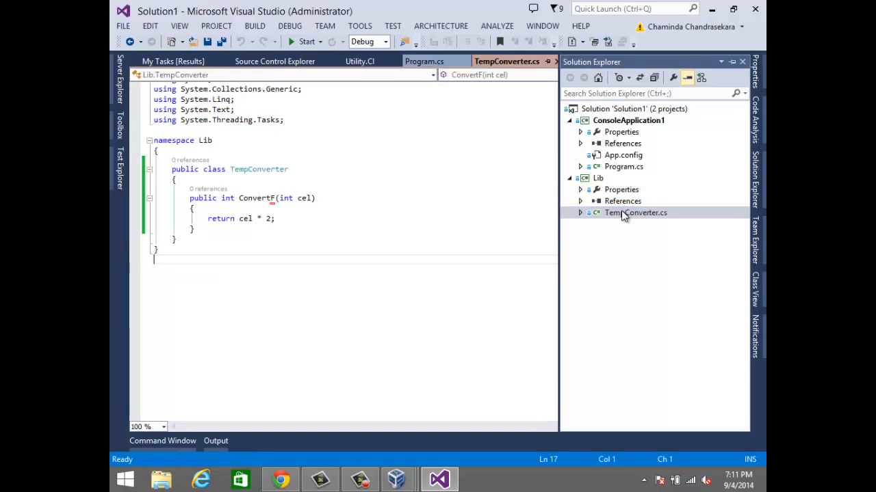
left_click(283, 224)
left_click(284, 219)
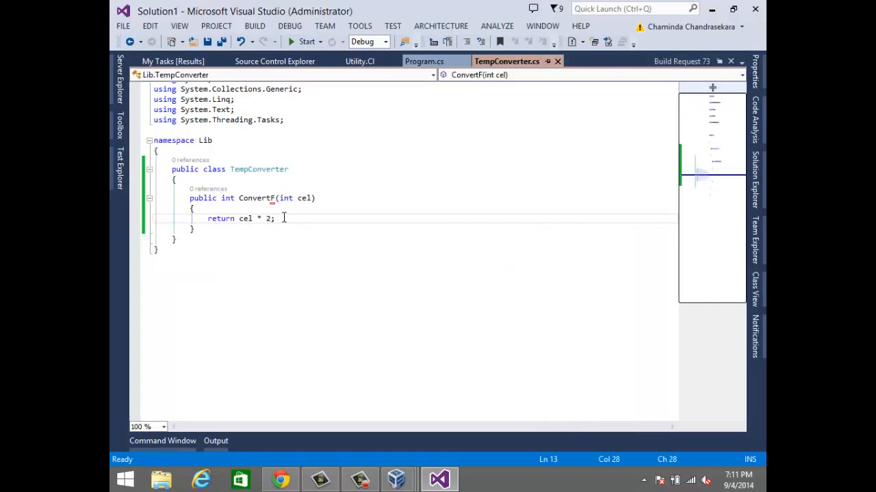
key("BackSpace")
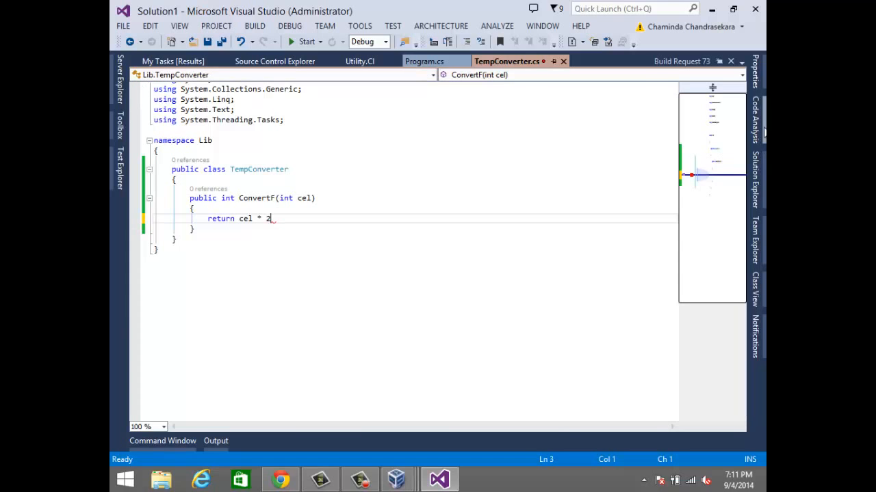
Step: Check in Solution1 with the comment "Demo Fail", saving the modified files and confirming the check-in
left_click(752, 175)
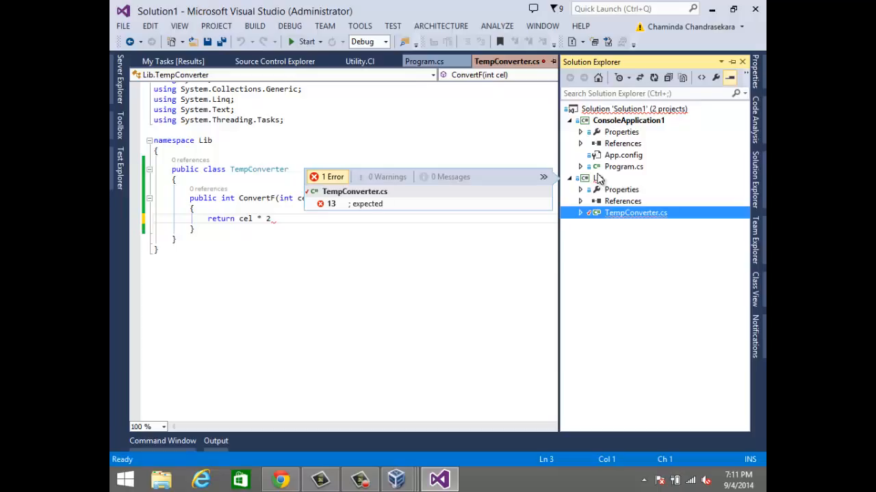
left_click(608, 109)
right_click(610, 111)
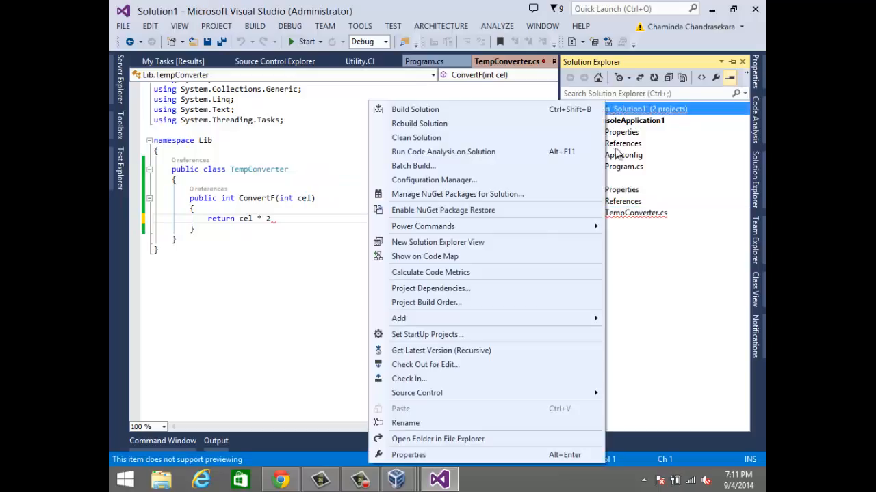
left_click(438, 379)
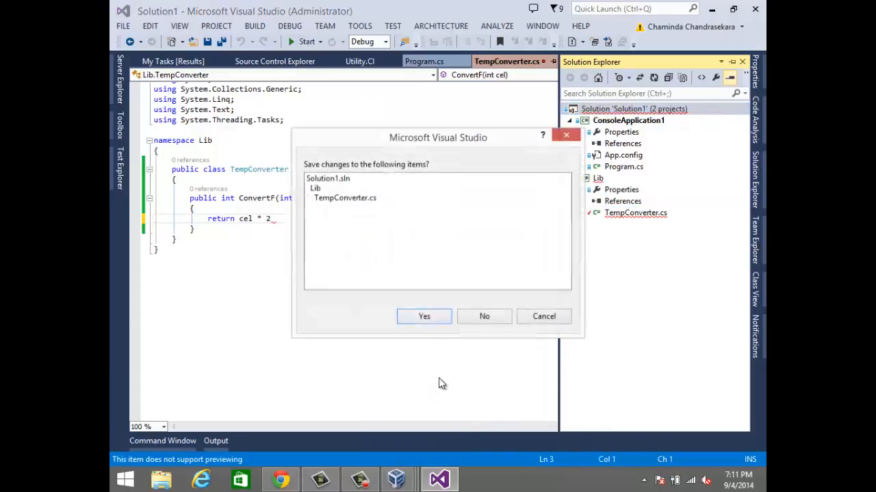
left_click(426, 316)
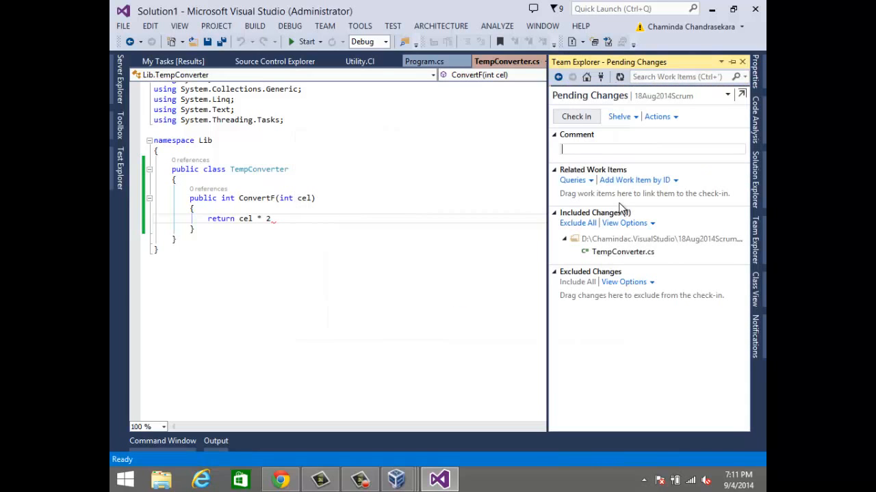
type("Demom")
key("BackSpace")
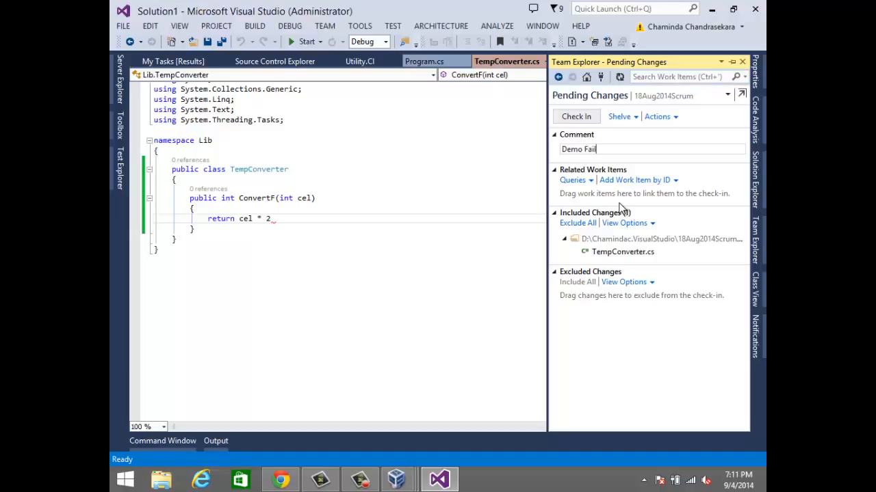
type("Fail")
left_click(576, 116)
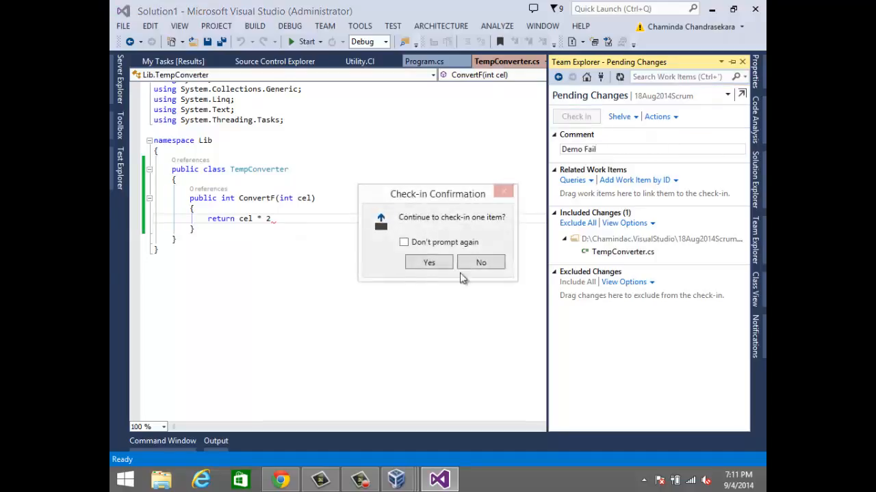
left_click(429, 264)
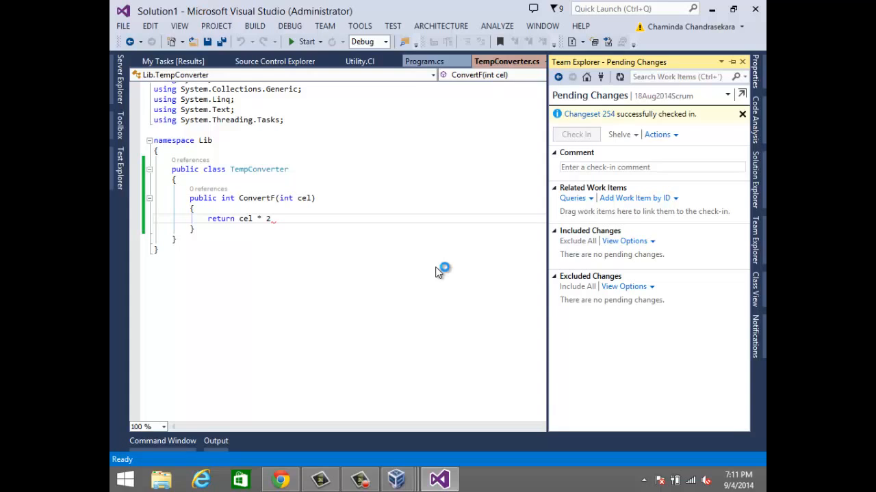
Step: Open the queued Utility.CI build request from the builds of 18Aug2014Scrum
left_click(588, 80)
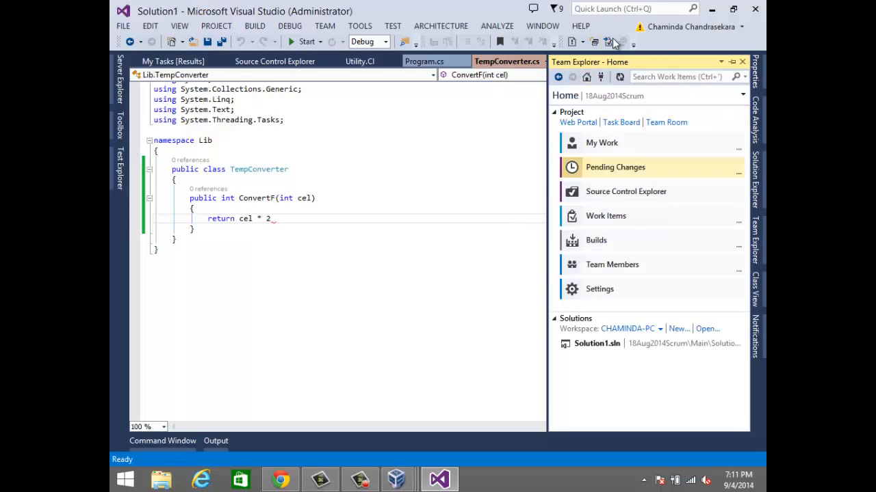
left_click(592, 241)
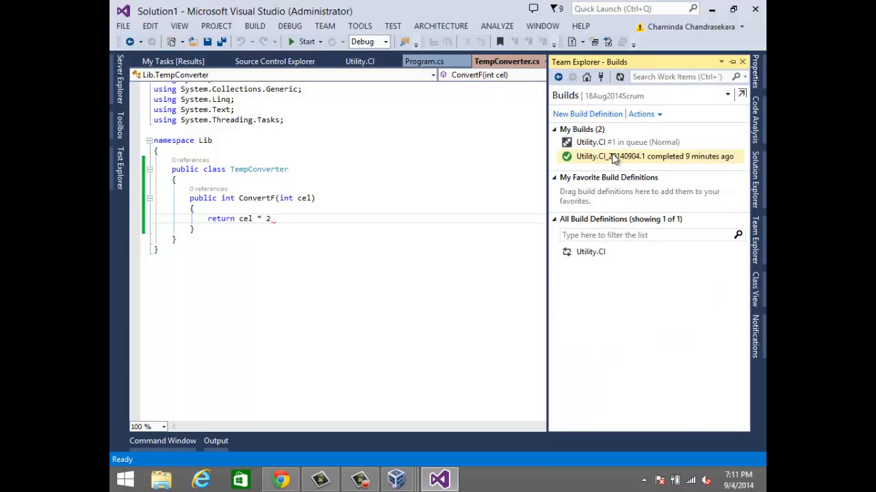
double_click(615, 143)
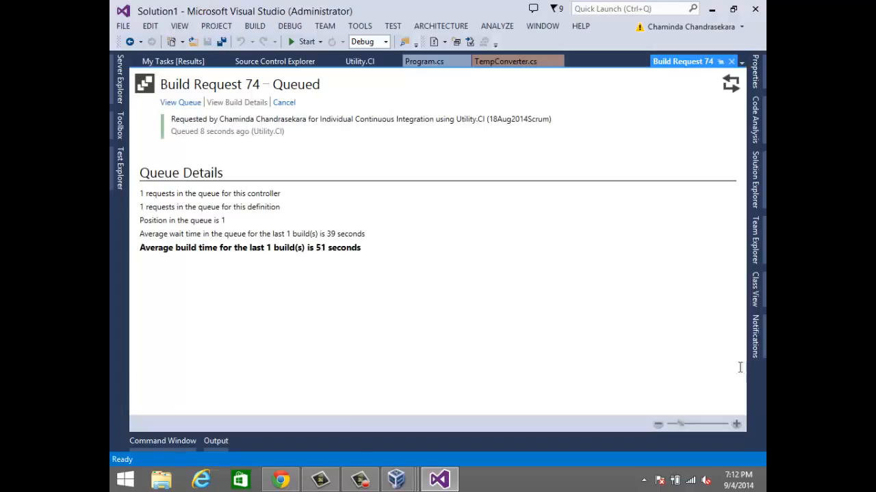
Step: Switch to the DevChamindac virtual machine and close the open .tfignore file
mouse_move(395, 483)
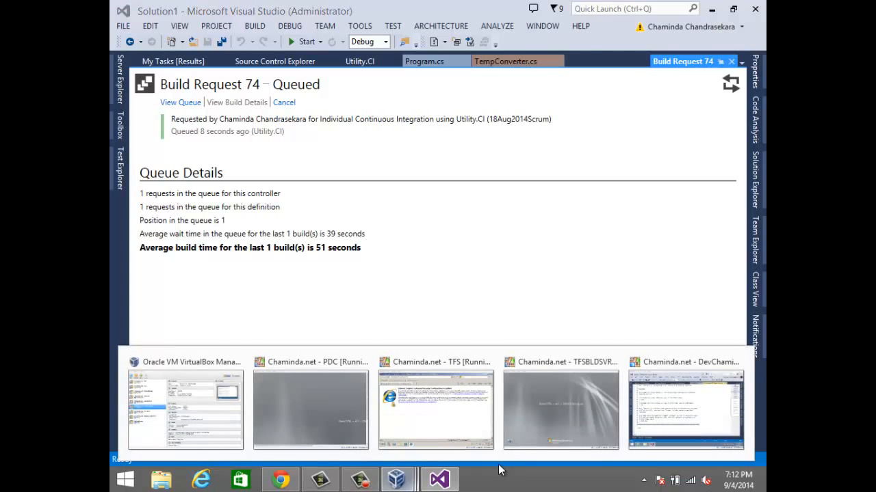
left_click(679, 409)
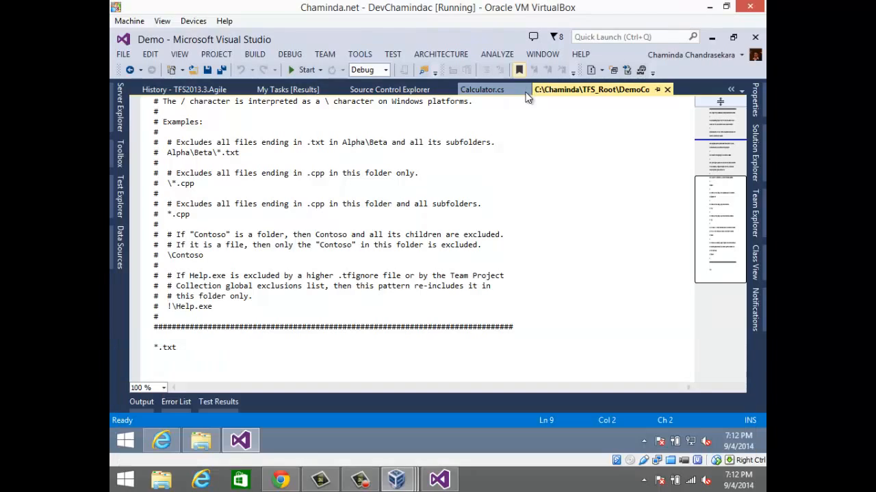
left_click(666, 89)
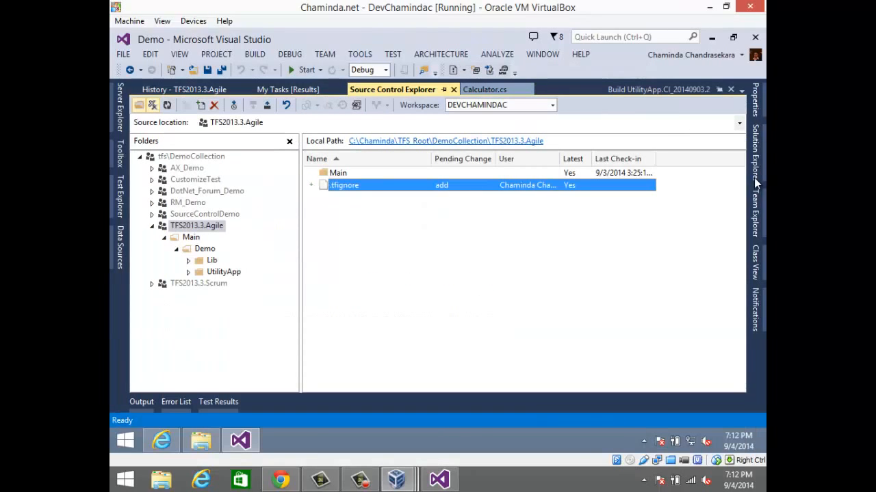
Step: Open the builds of TFS2013.3.Agile and look through the available build actions, including queue management
left_click(754, 209)
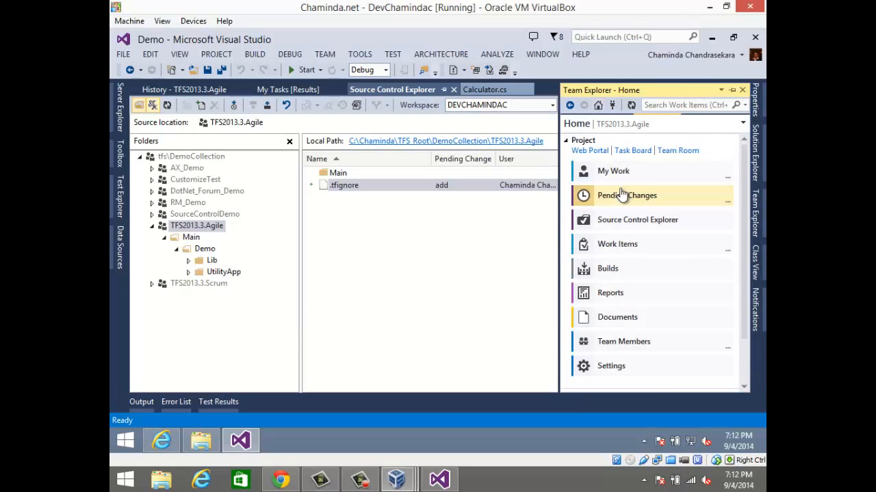
left_click(612, 274)
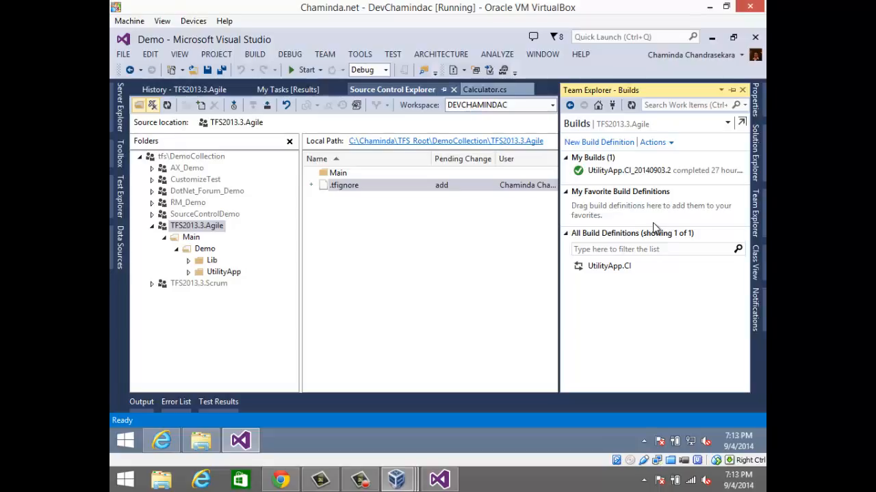
left_click(670, 143)
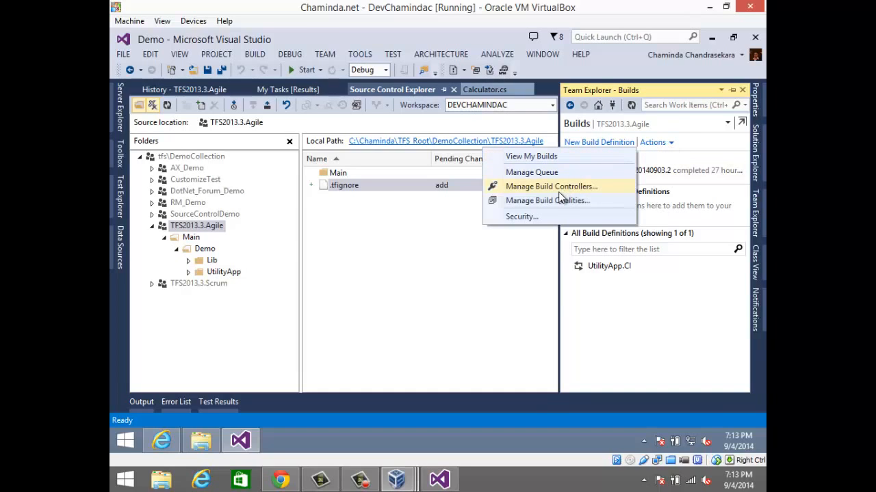
left_click(518, 177)
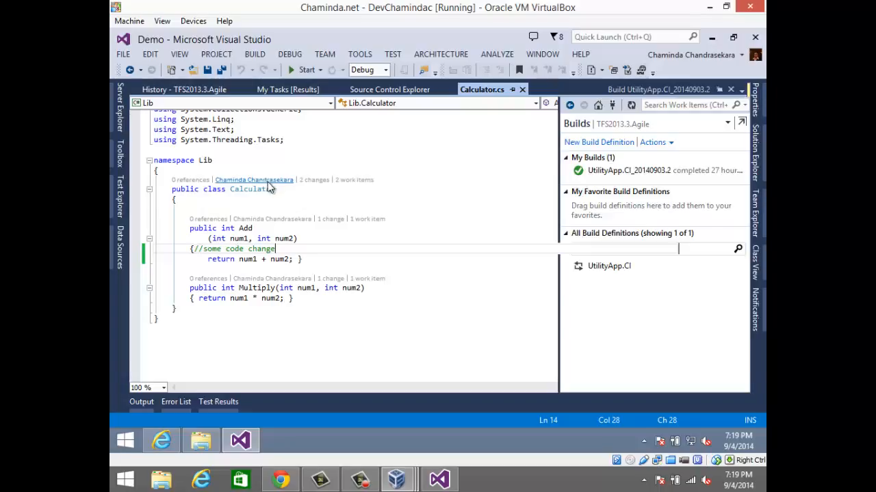
Step: View the Calculator class's authors, changes and linked work items through its CodeLens indicators
left_click(271, 183)
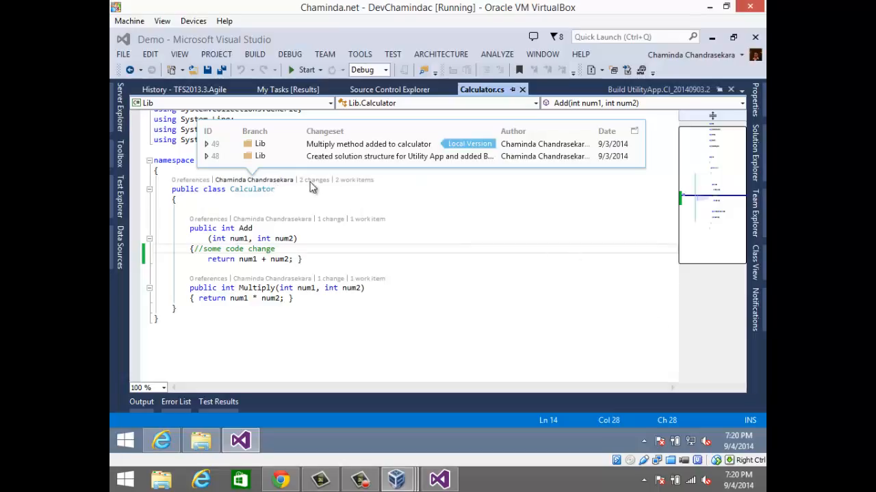
left_click(309, 181)
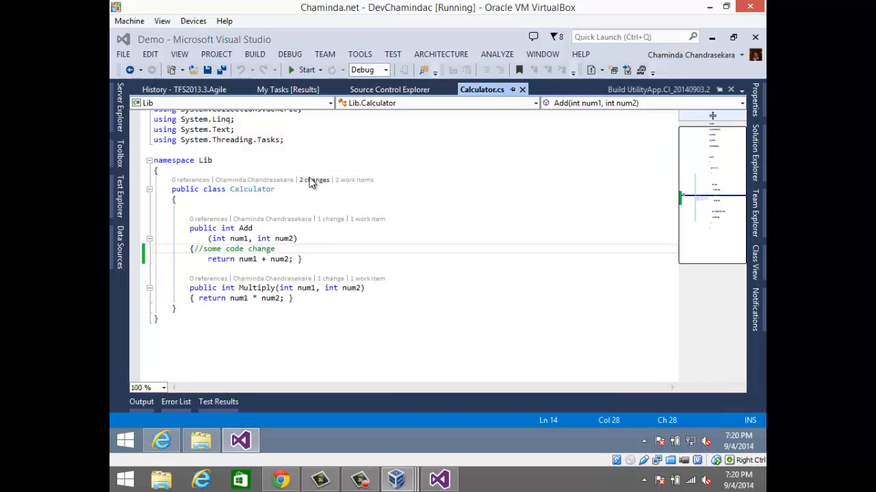
left_click(310, 181)
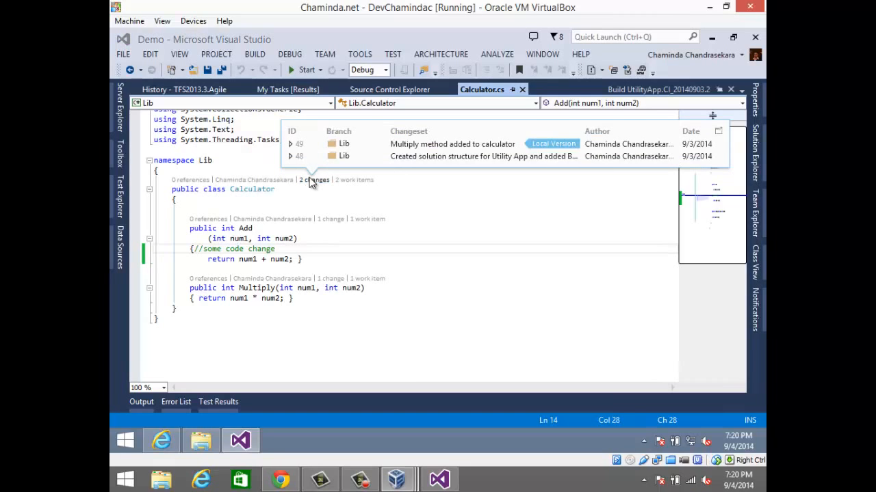
left_click(349, 180)
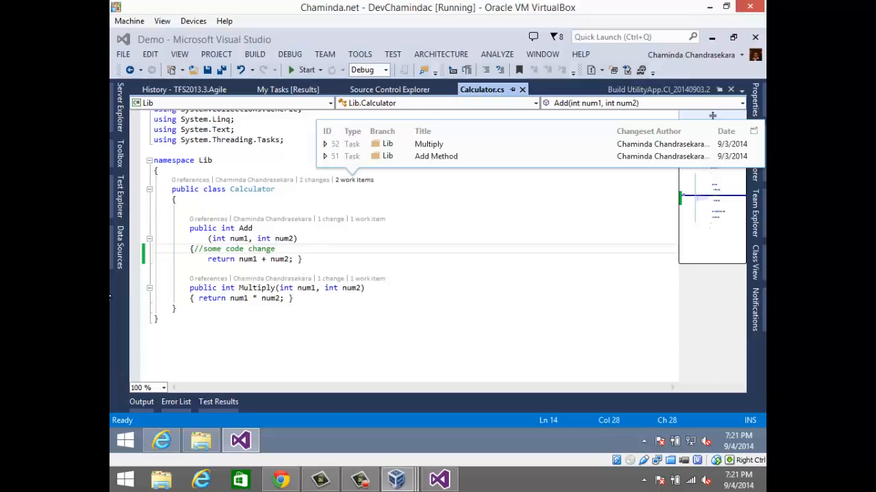
left_click(387, 318)
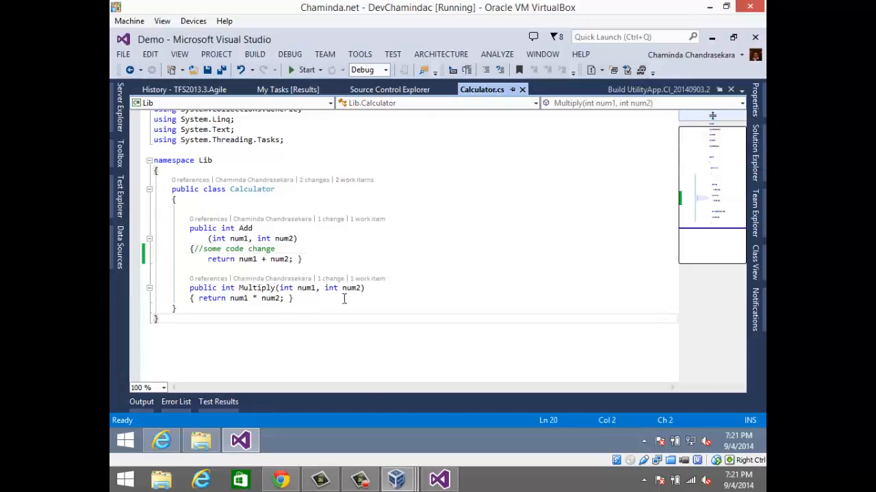
Step: Check the progress of Build Request 74 in the host's Visual Studio and return to the DevChamindac virtual machine
left_click(756, 171)
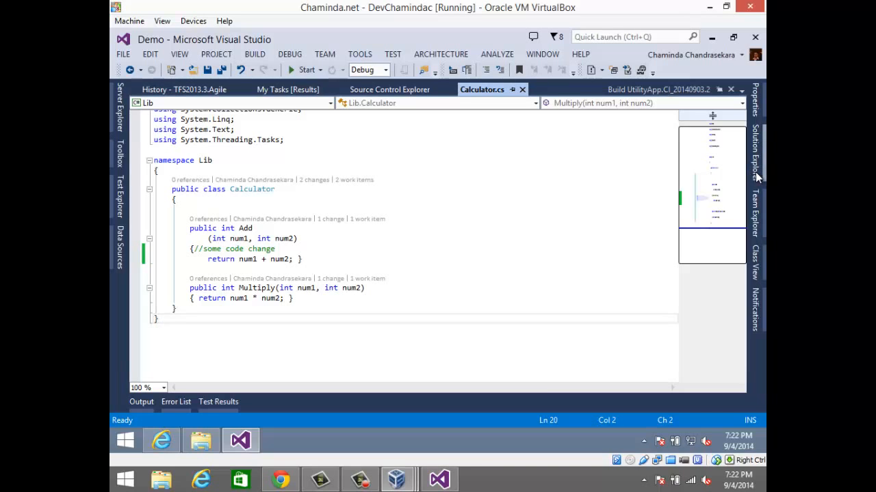
left_click(438, 480)
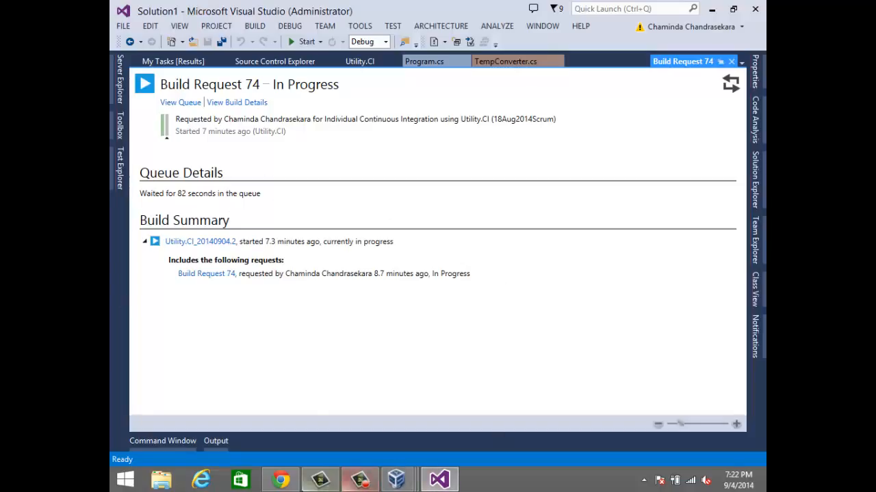
mouse_move(280, 478)
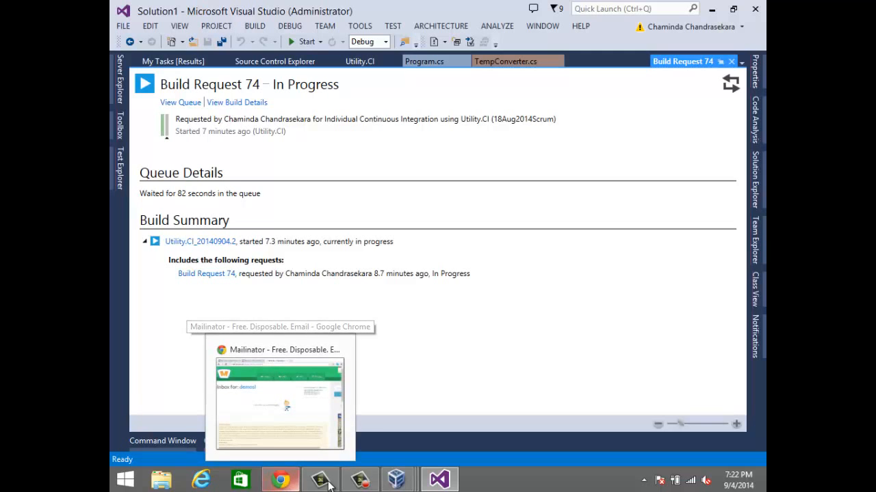
mouse_move(396, 480)
left_click(652, 430)
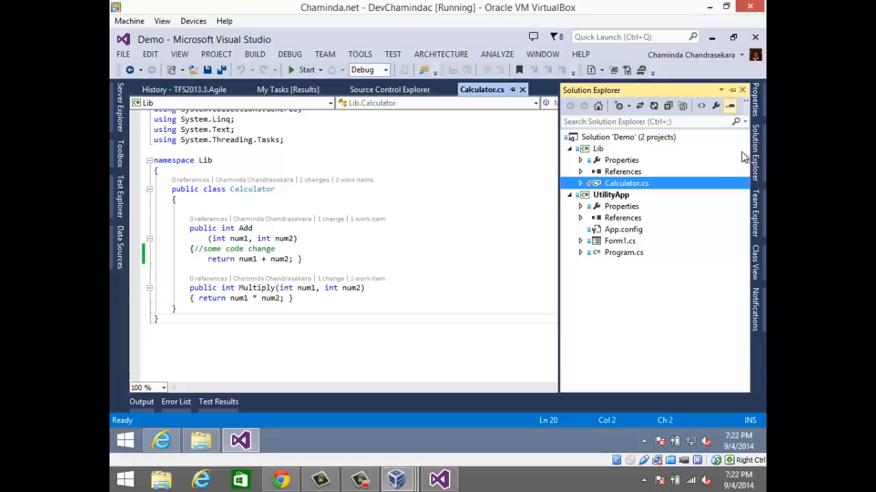
Step: Set a breakpoint on the return line of the Multiply method in Calculator.cs
left_click(526, 228)
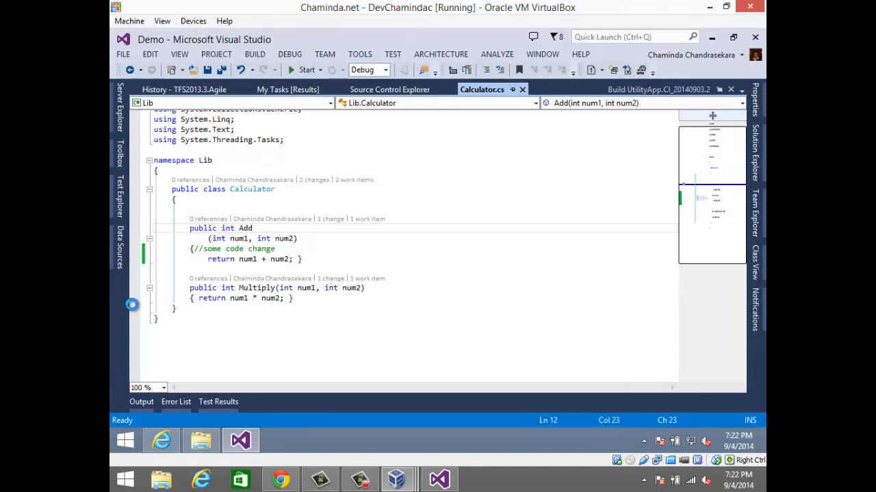
left_click(134, 299)
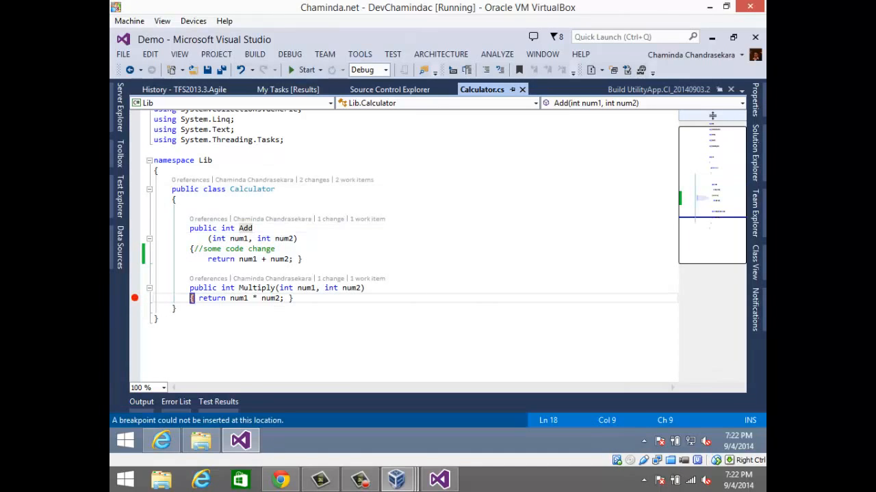
left_click(282, 298)
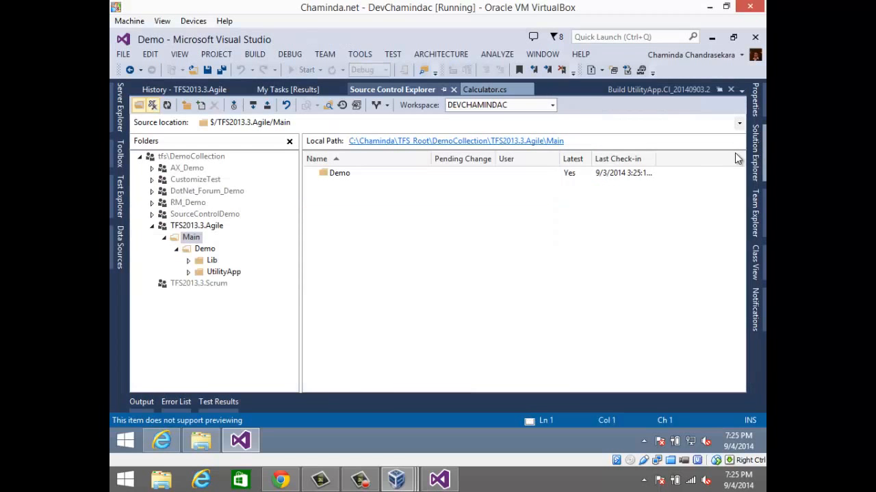
Step: Start checking in the Demo solution
left_click(755, 157)
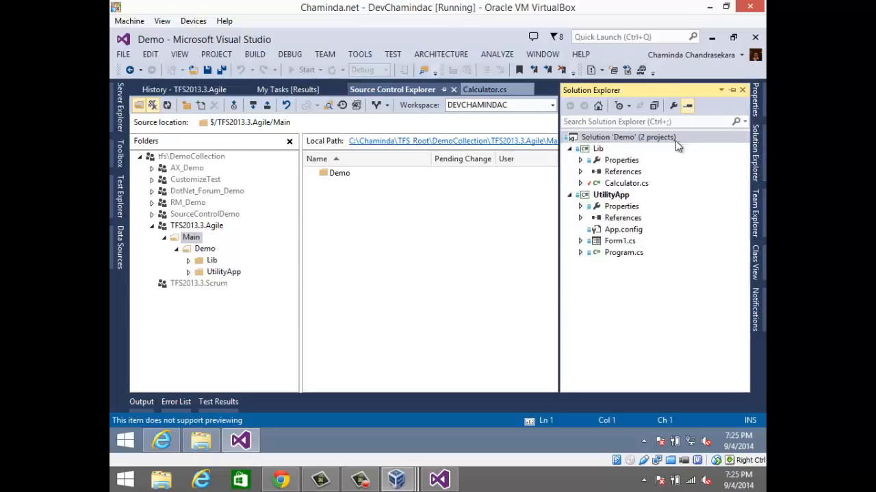
right_click(654, 137)
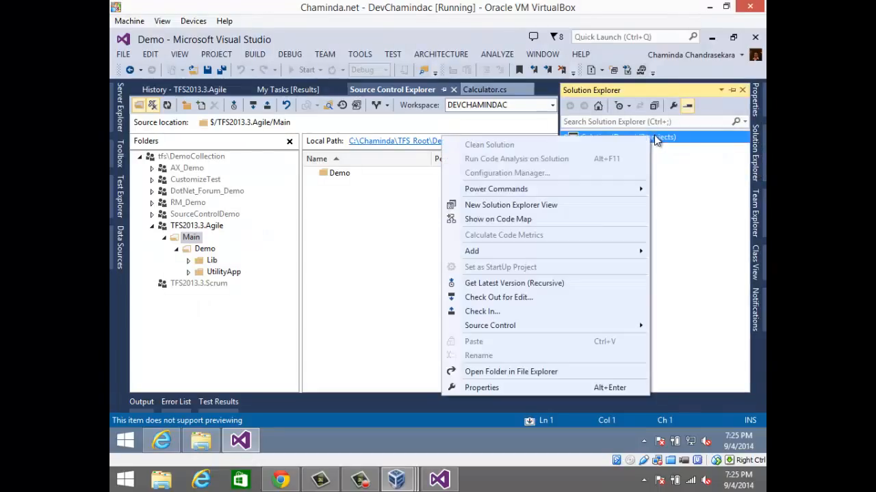
left_click(516, 312)
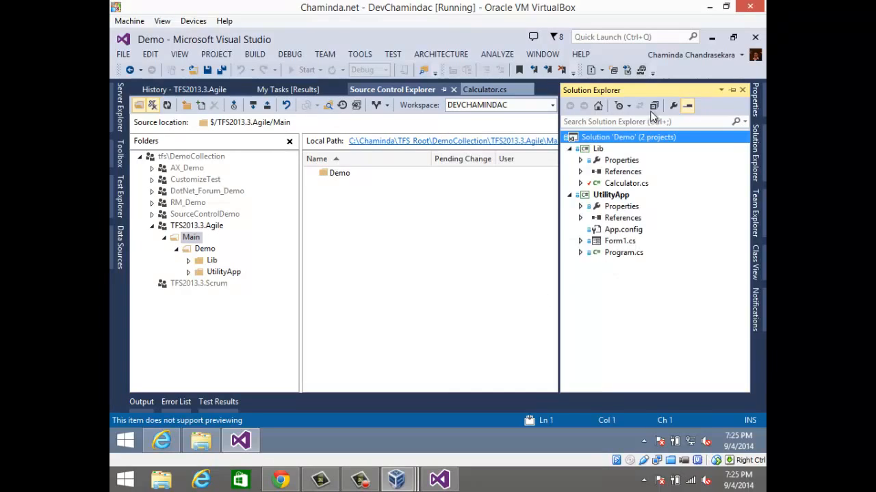